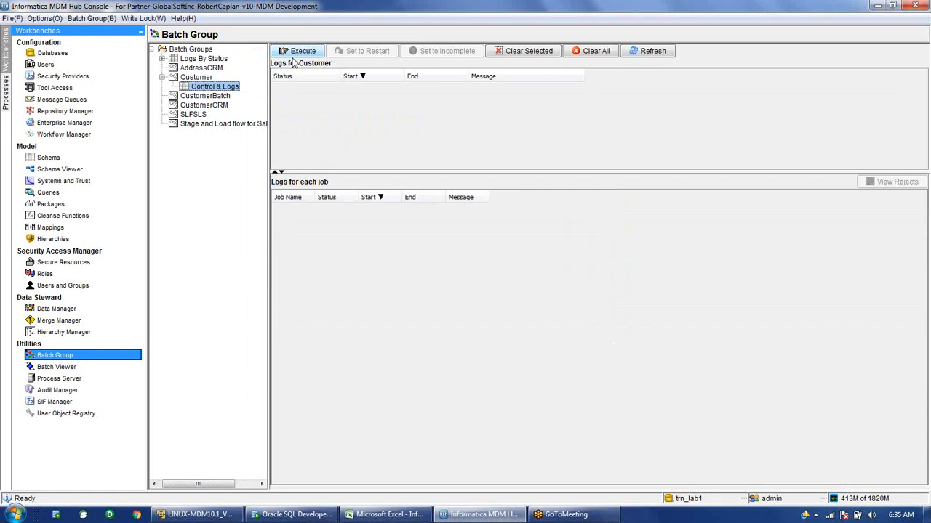
# Execute the Customer batch group and refresh its logs until the run shows completed.
pyautogui.click(296, 55)
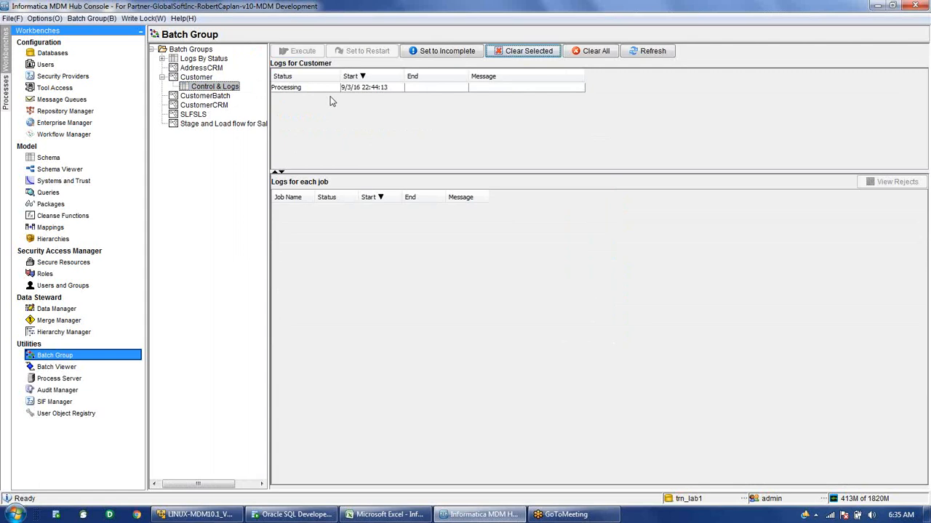
pyautogui.click(313, 89)
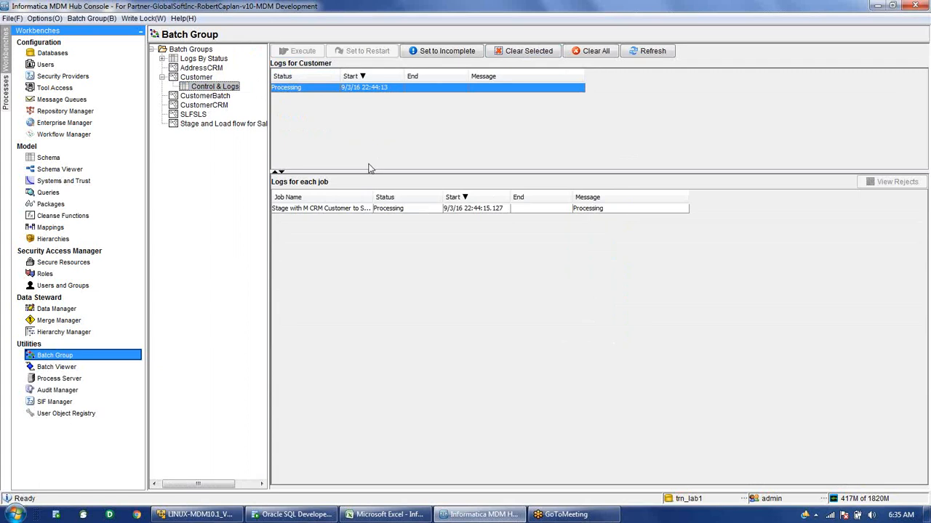
pyautogui.click(660, 51)
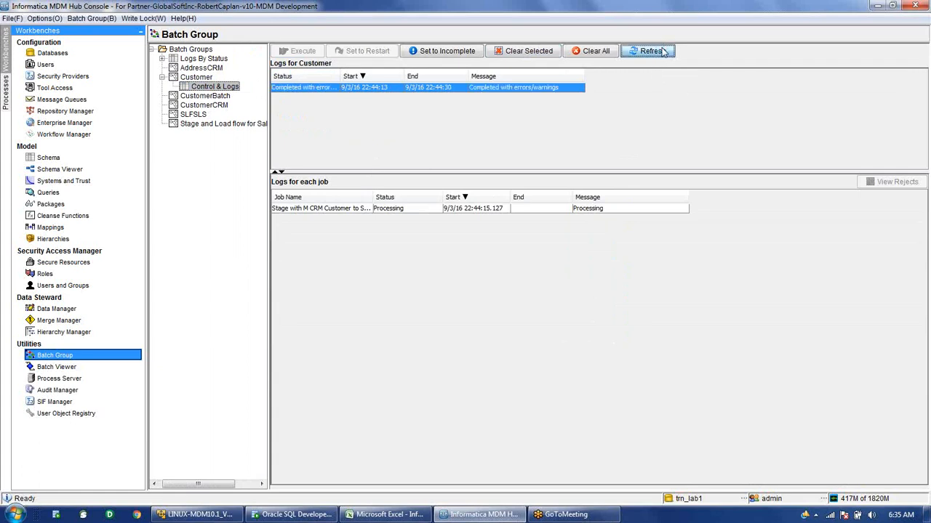
pyautogui.click(661, 51)
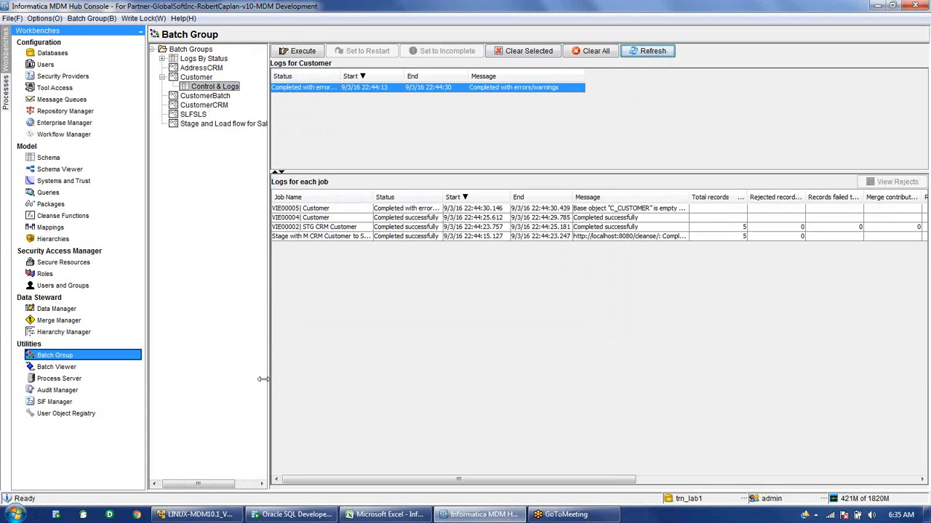
# Widen the log tables by shrinking the navigation panel and resizing the pane dividers.
pyautogui.moveTo(263, 379); pyautogui.dragTo(246, 384)
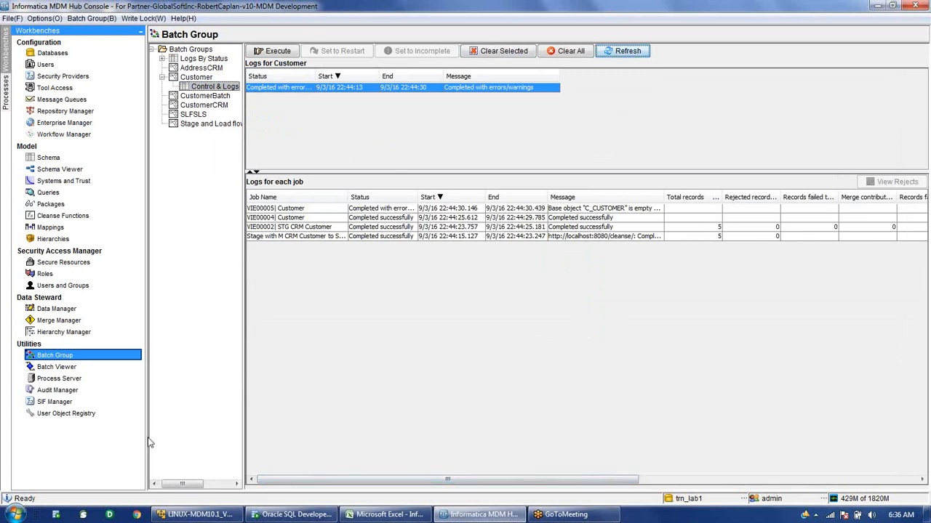
pyautogui.moveTo(148, 443); pyautogui.dragTo(97, 438)
pyautogui.moveTo(540, 481); pyautogui.dragTo(723, 456)
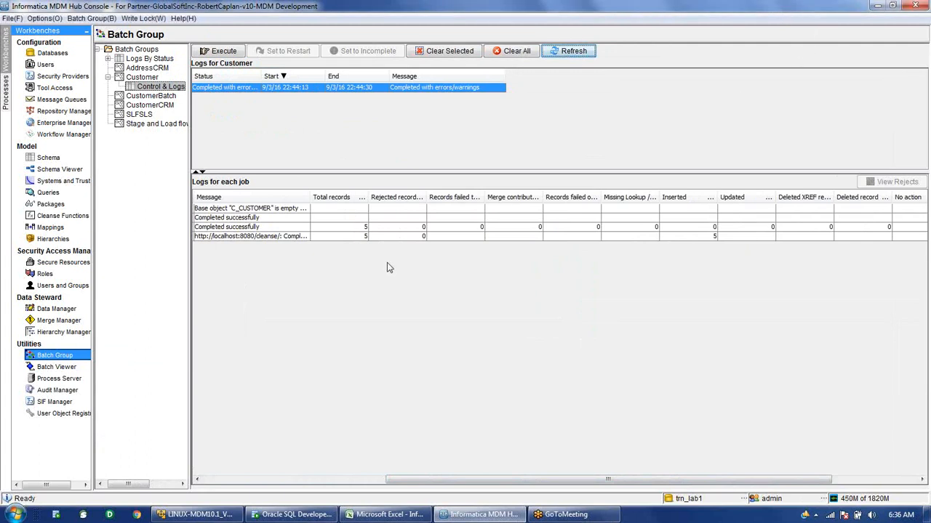
# In Merge Manager, choose the Customer base object and get its record count.
pyautogui.click(44, 326)
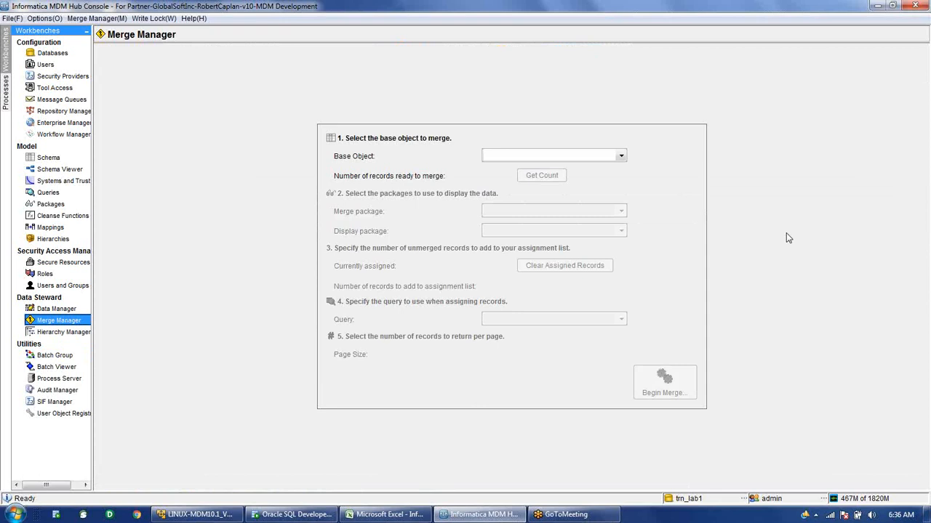
pyautogui.click(583, 159)
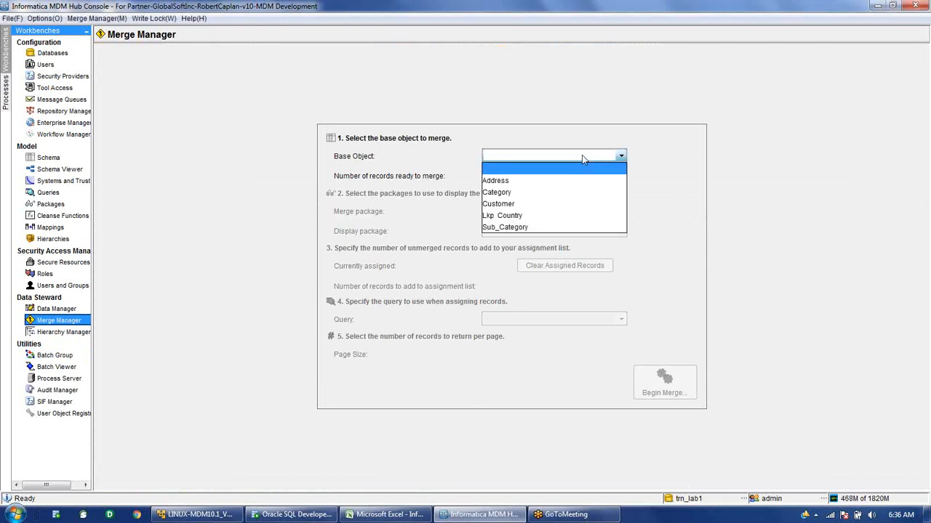
pyautogui.click(560, 209)
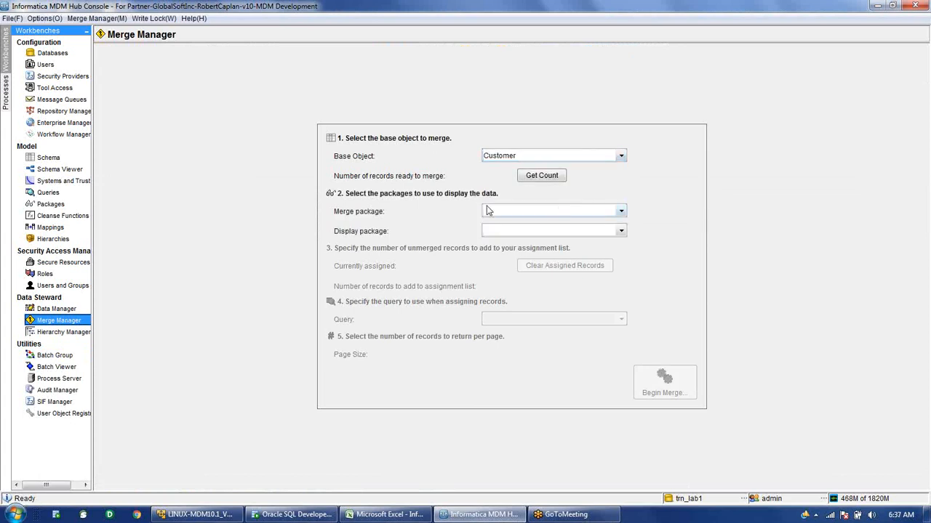
pyautogui.click(538, 177)
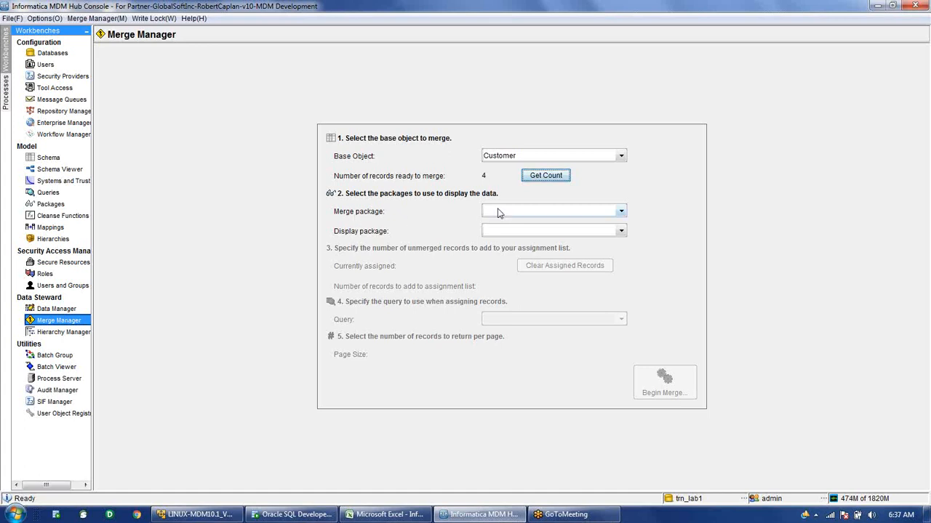
# Pick the Customer UPDATE merge package with Use Merge Package display and assignment count 50, then begin merging.
pyautogui.click(499, 213)
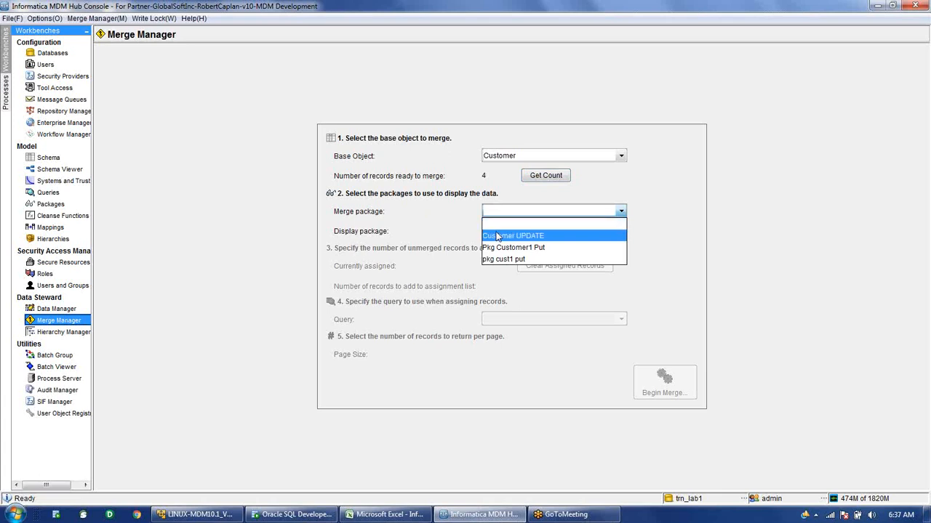
pyautogui.click(499, 237)
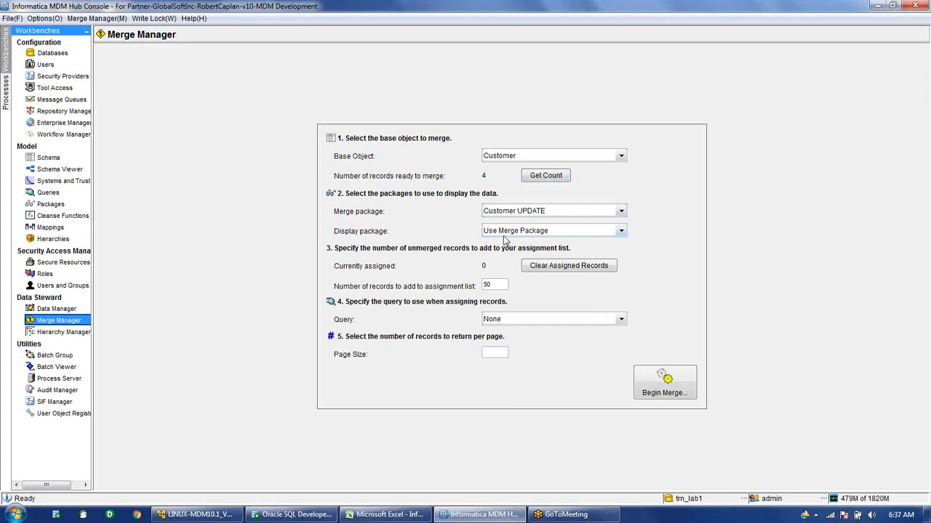
pyautogui.click(505, 233)
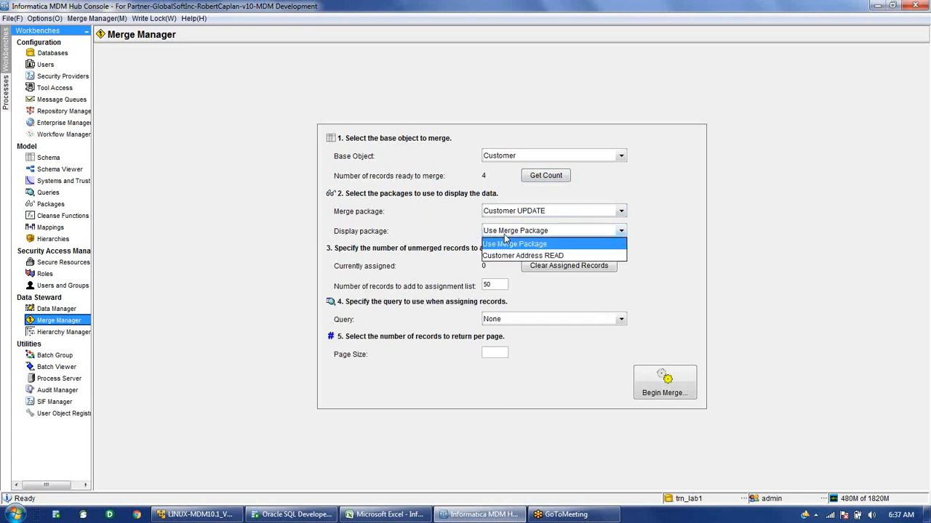
pyautogui.click(504, 235)
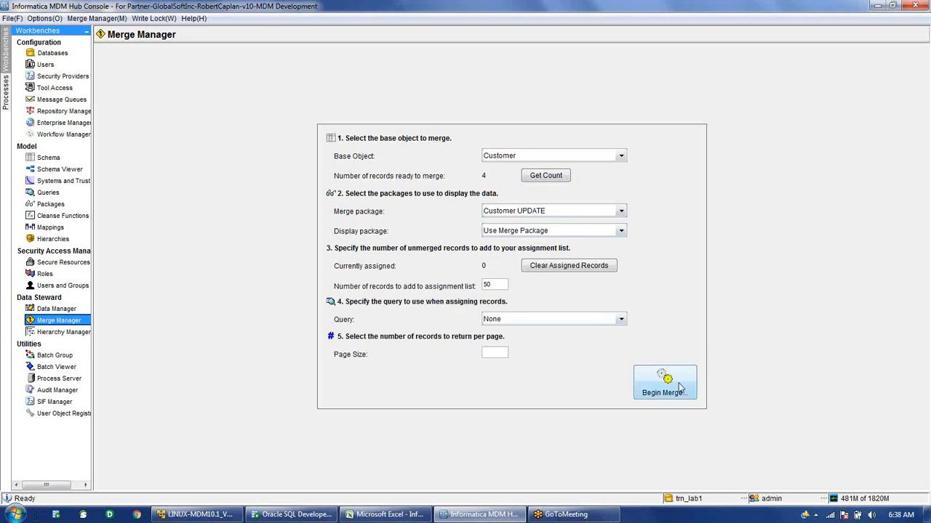
pyautogui.doubleClick(488, 287)
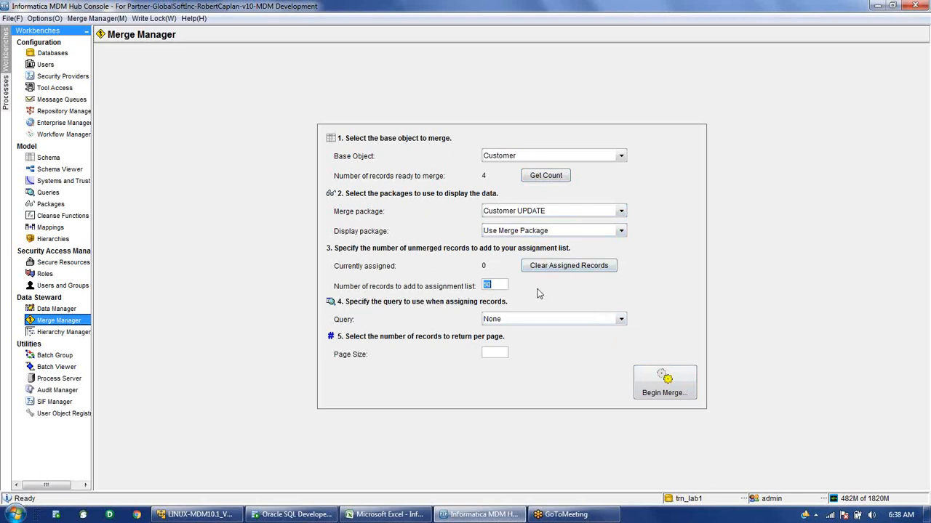
pyautogui.click(682, 397)
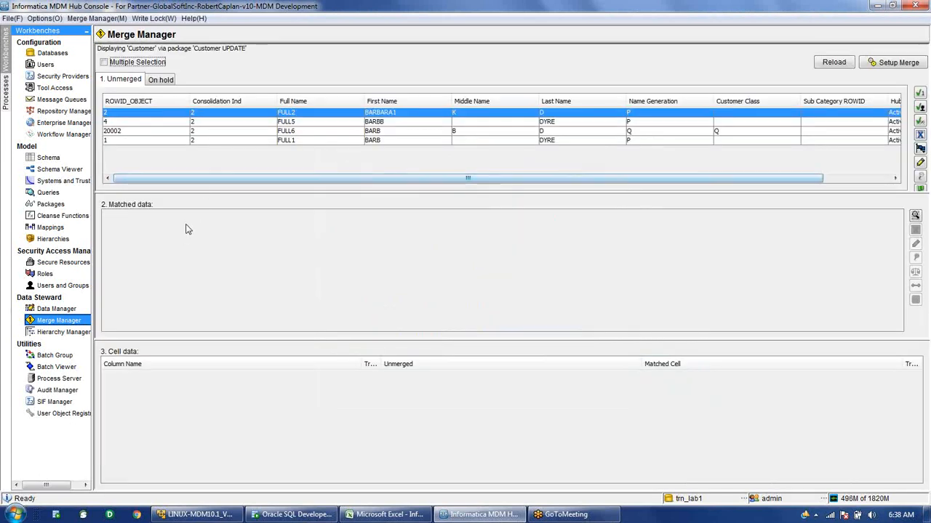
# Browse unmerged records 4, 20002, 1 and 2, reload the list, then switch to Oracle SQL Developer.
pyautogui.click(259, 122)
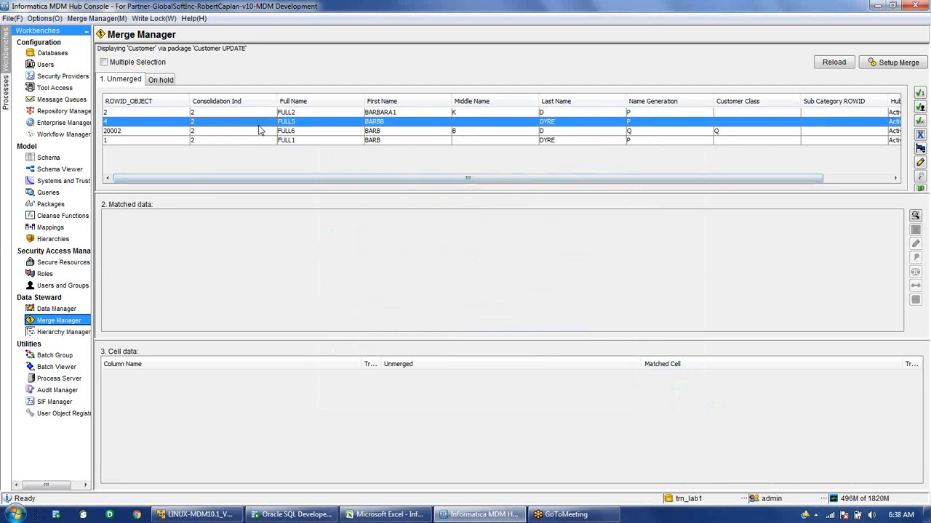
pyautogui.click(281, 132)
pyautogui.click(307, 143)
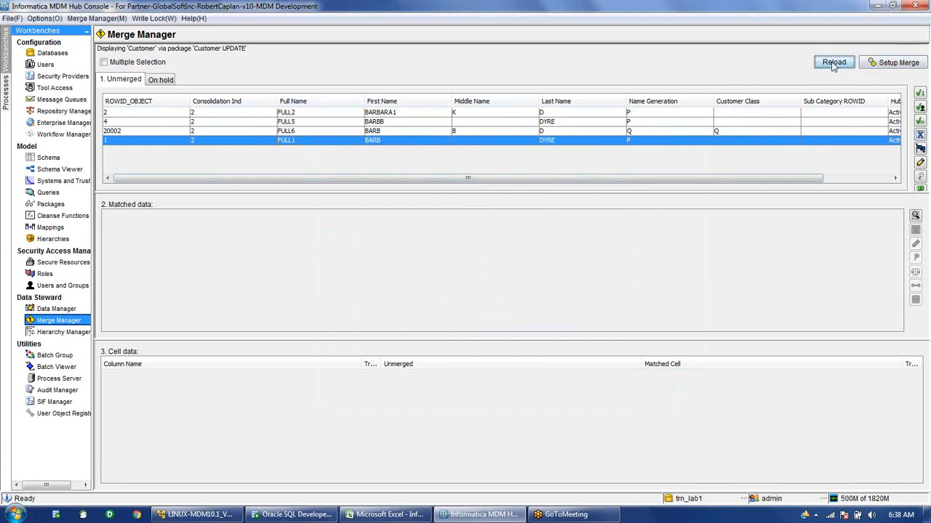
pyautogui.click(833, 64)
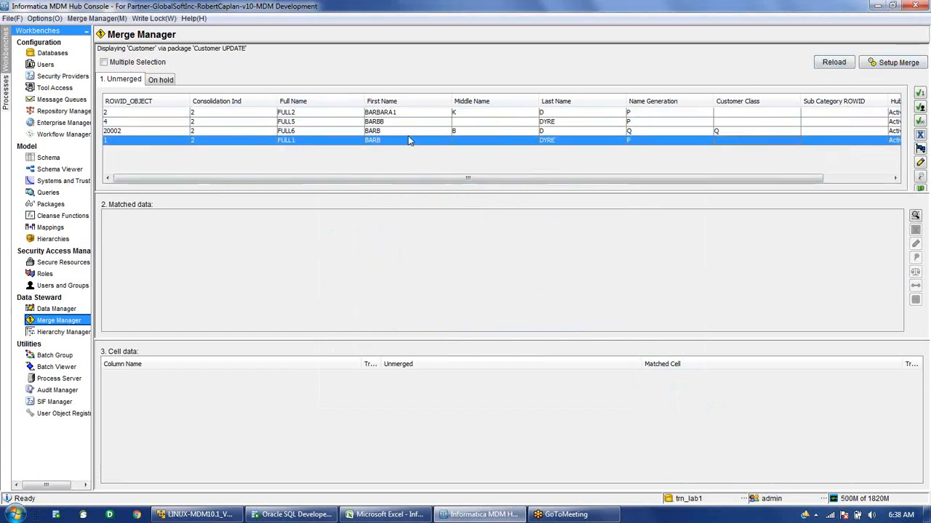
pyautogui.click(411, 133)
pyautogui.click(418, 123)
pyautogui.click(421, 114)
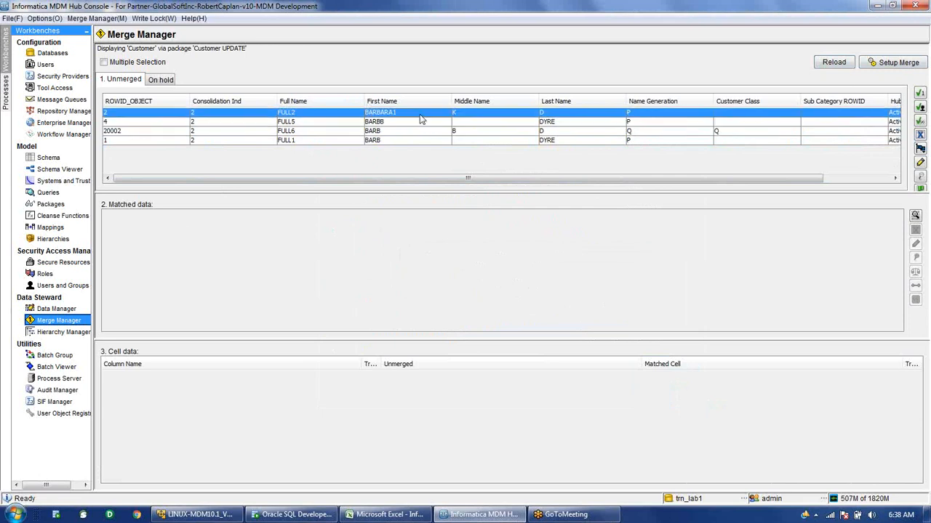
pyautogui.click(425, 141)
pyautogui.click(426, 131)
pyautogui.click(424, 123)
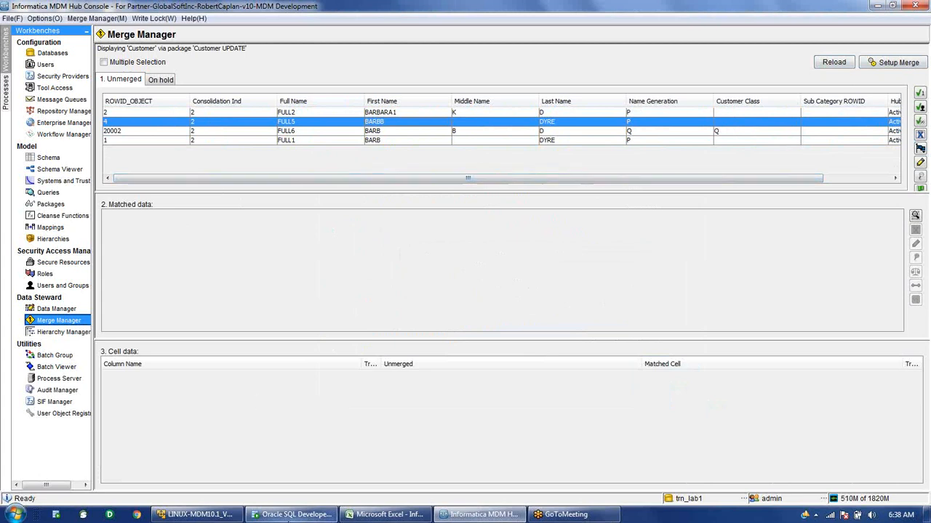
pyautogui.click(289, 515)
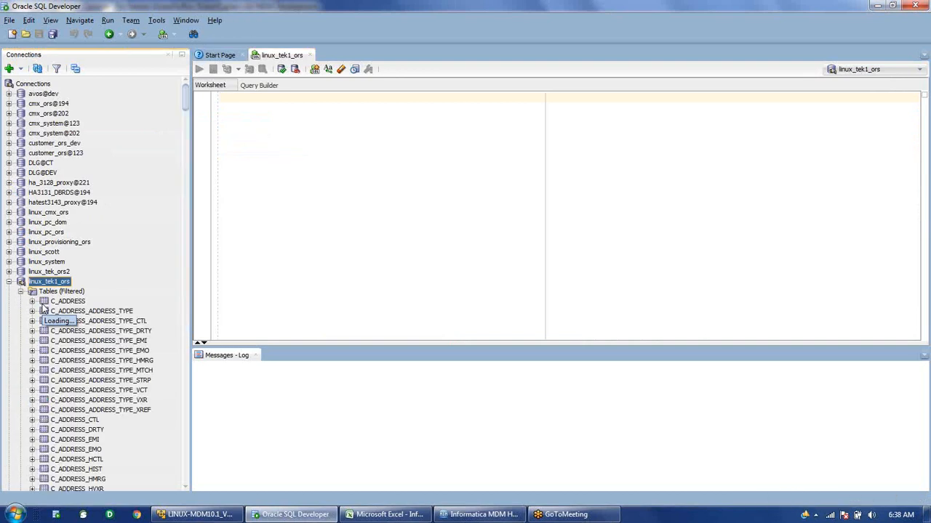
# View the empty C_CUSTOMER_MTCH table's data, then return to the MDM Hub Console.
pyautogui.scroll(-2, 43, 309)
pyautogui.scroll(-8, 44, 309)
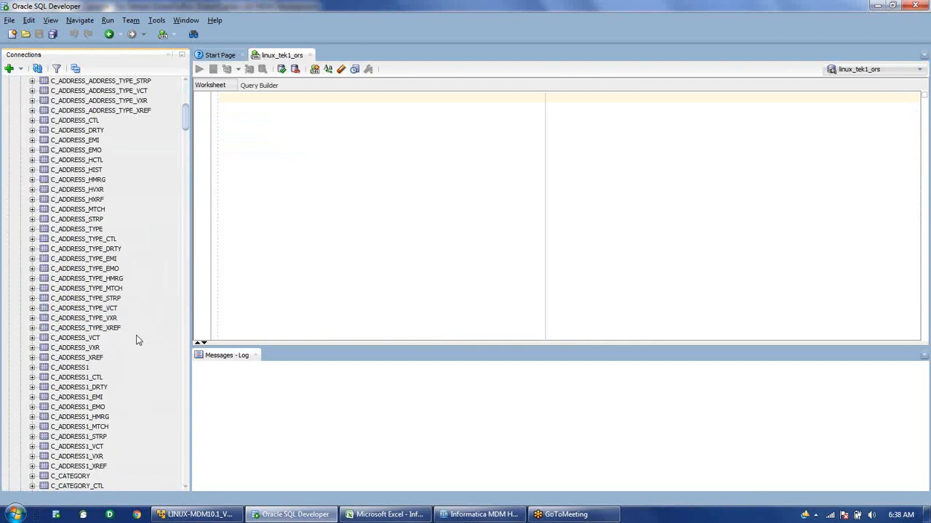
pyautogui.scroll(2, 138, 340)
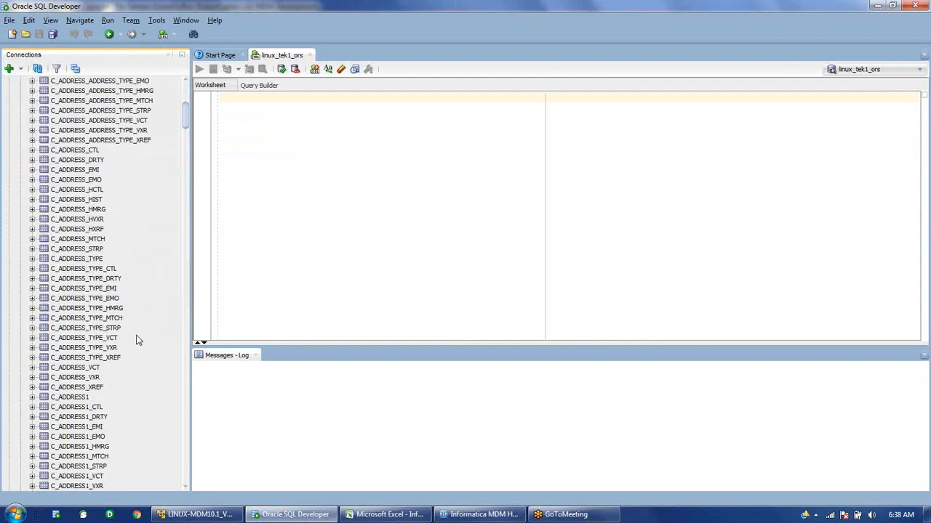
pyautogui.scroll(-14, 137, 339)
pyautogui.click(98, 377)
pyautogui.doubleClick(99, 378)
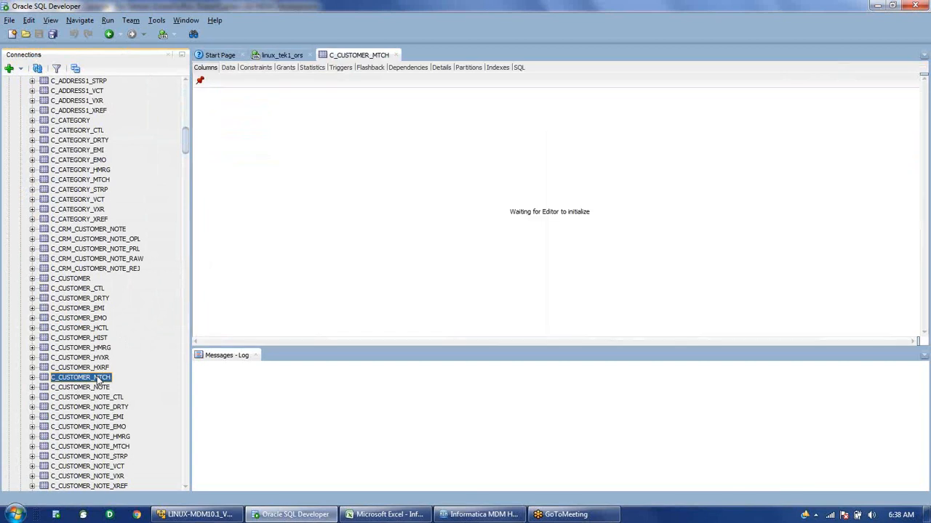
pyautogui.click(228, 68)
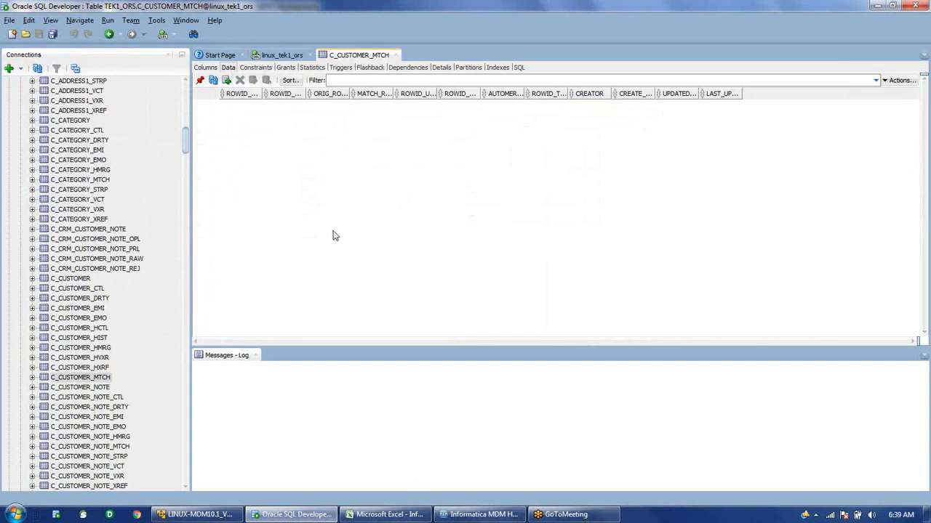
pyautogui.click(469, 516)
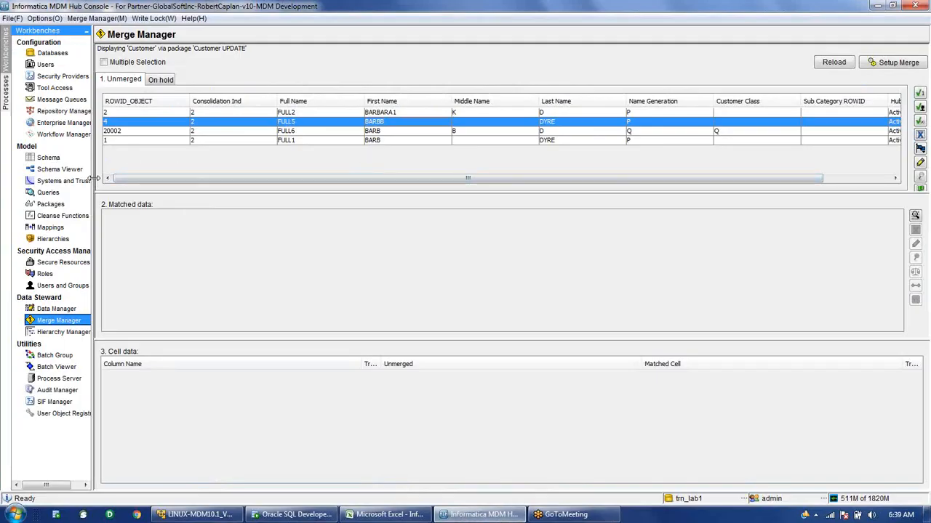
# Switch from Merge Manager to the Schema tool under Model.
pyautogui.moveTo(94, 178); pyautogui.dragTo(139, 190)
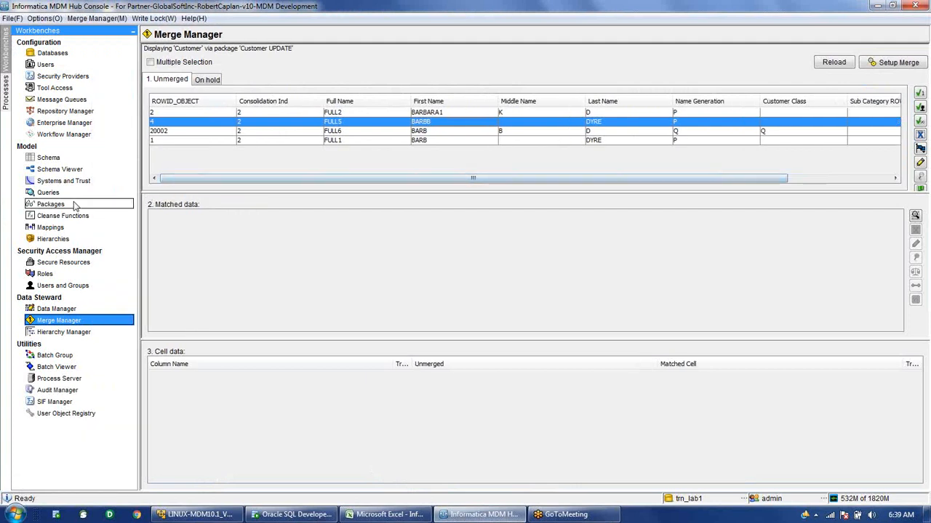
pyautogui.click(48, 157)
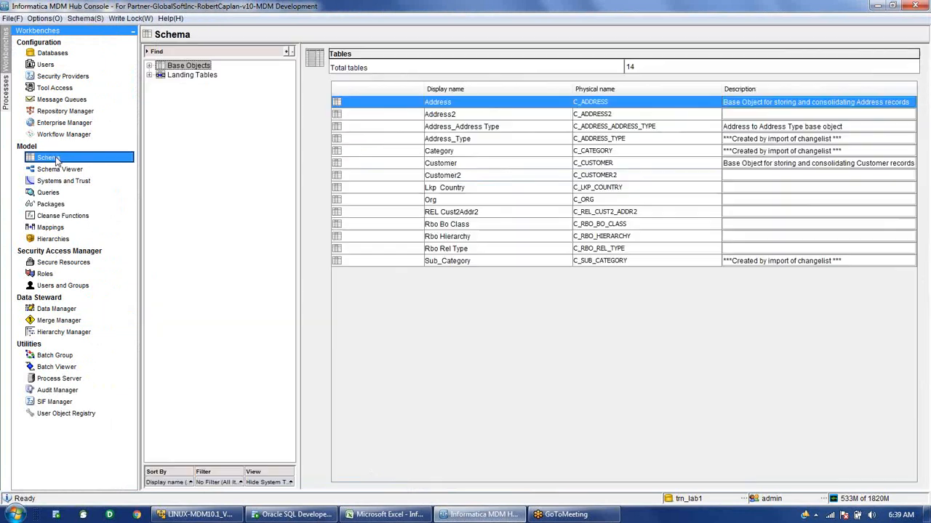
# Open Customer's Match/Merge Setup and select rule 1 in the Main Rule Set.
pyautogui.click(150, 66)
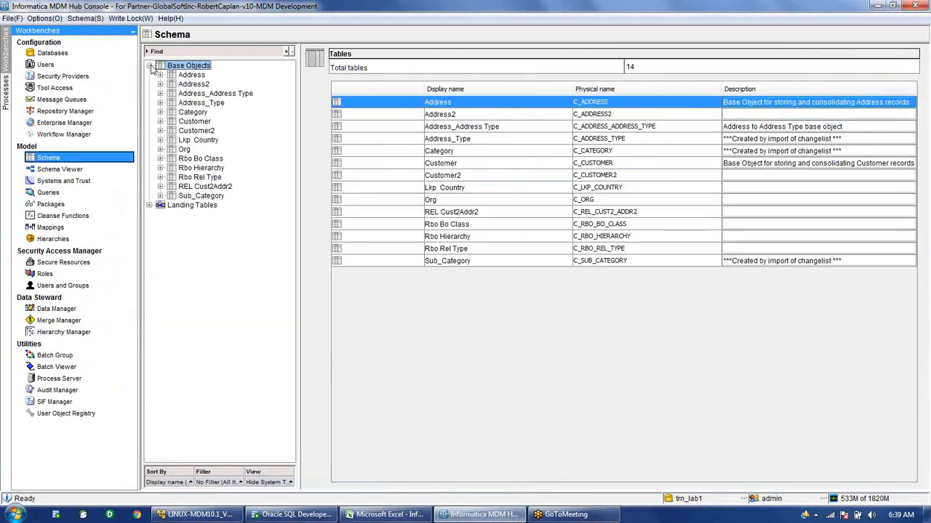
pyautogui.click(160, 122)
pyautogui.click(216, 160)
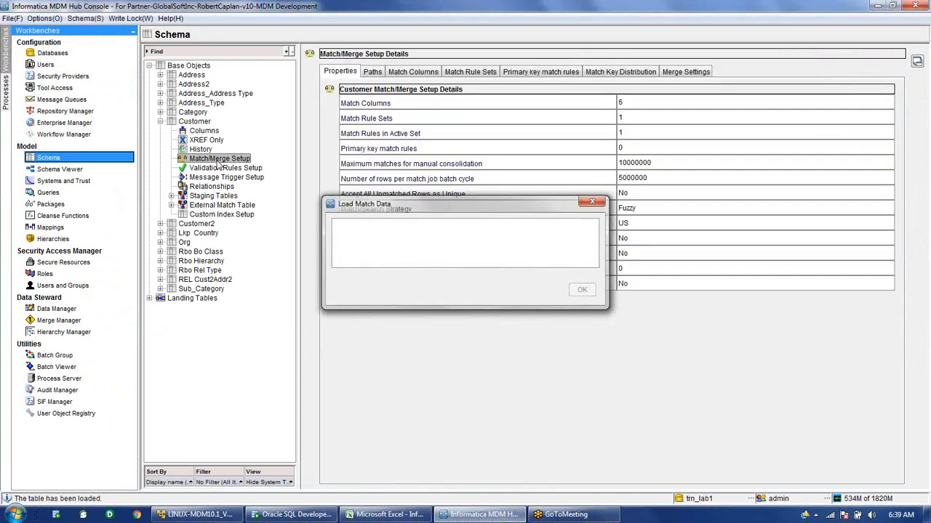
pyautogui.click(491, 73)
pyautogui.click(358, 96)
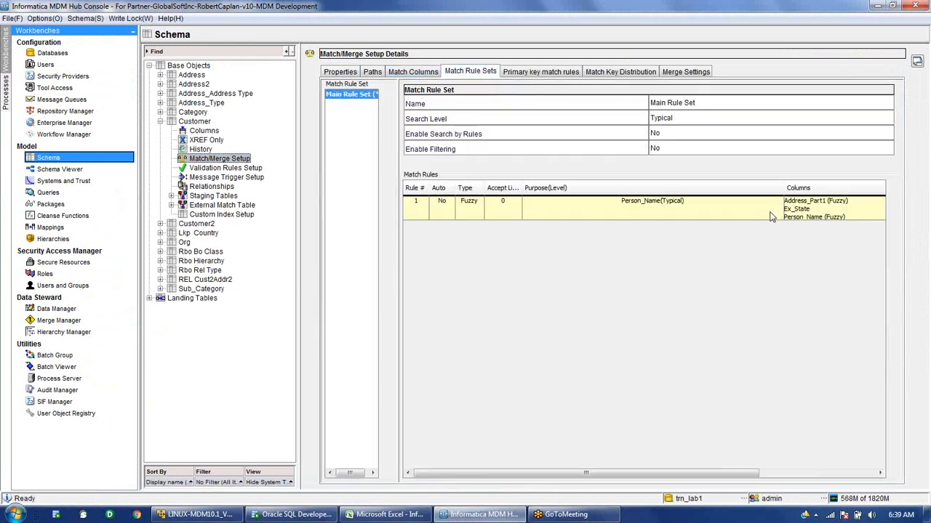
pyautogui.click(772, 217)
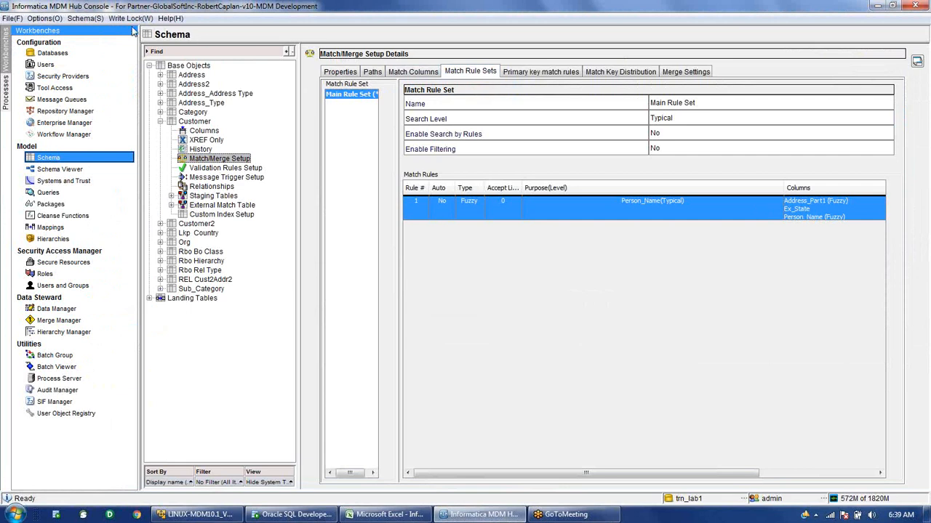
# Acquire a write lock and remove Address_Part1 and Ex_State from match rule 1.
pyautogui.click(130, 18)
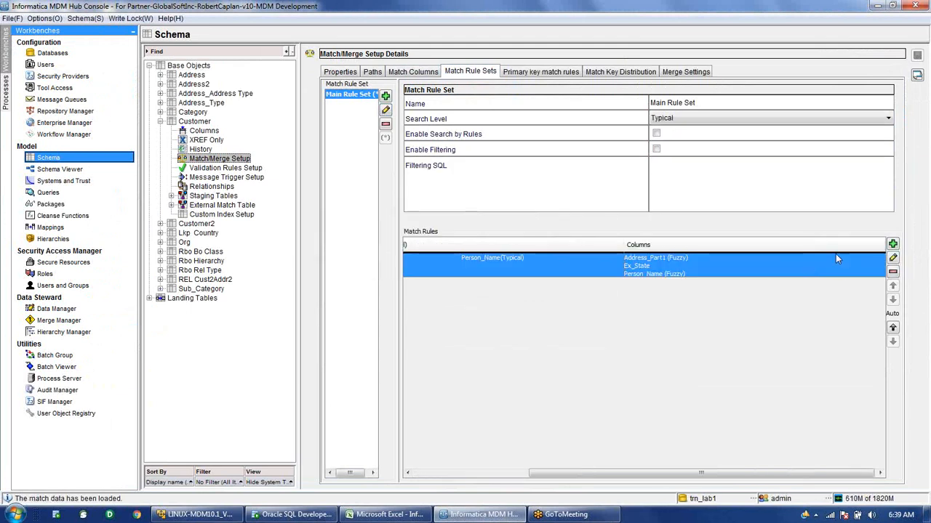
pyautogui.click(893, 260)
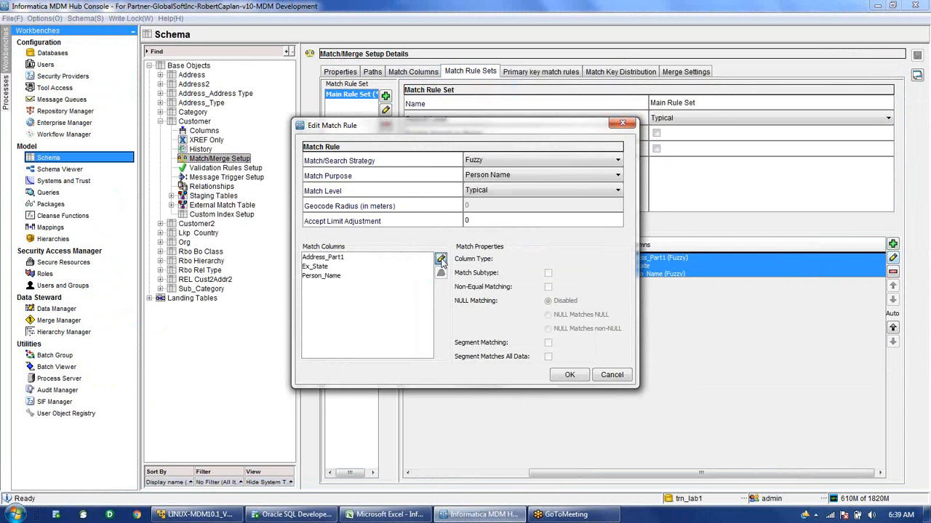
pyautogui.click(440, 260)
pyautogui.click(391, 236)
pyautogui.click(392, 175)
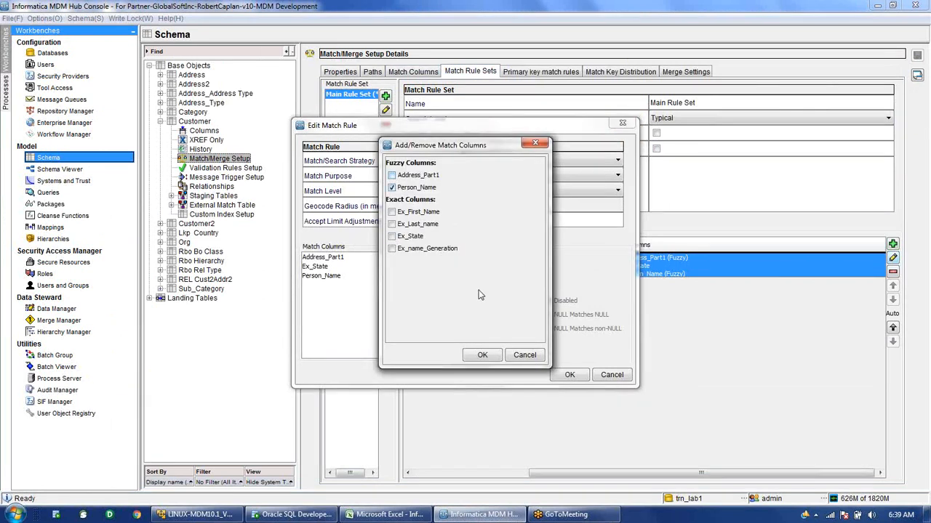
pyautogui.click(482, 356)
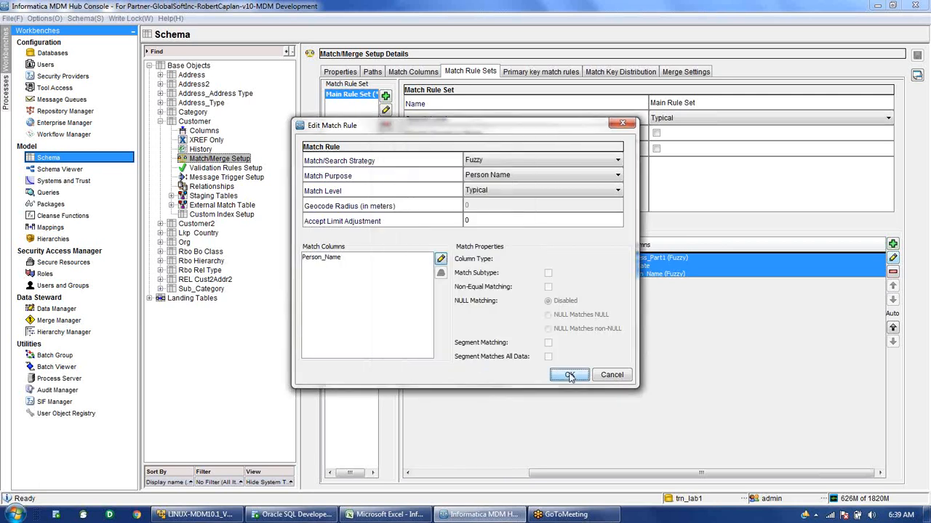
pyautogui.click(569, 375)
# Remove Last Name from the Person_Name fuzzy match column.
pyautogui.click(412, 72)
pyautogui.click(385, 255)
pyautogui.doubleClick(648, 377)
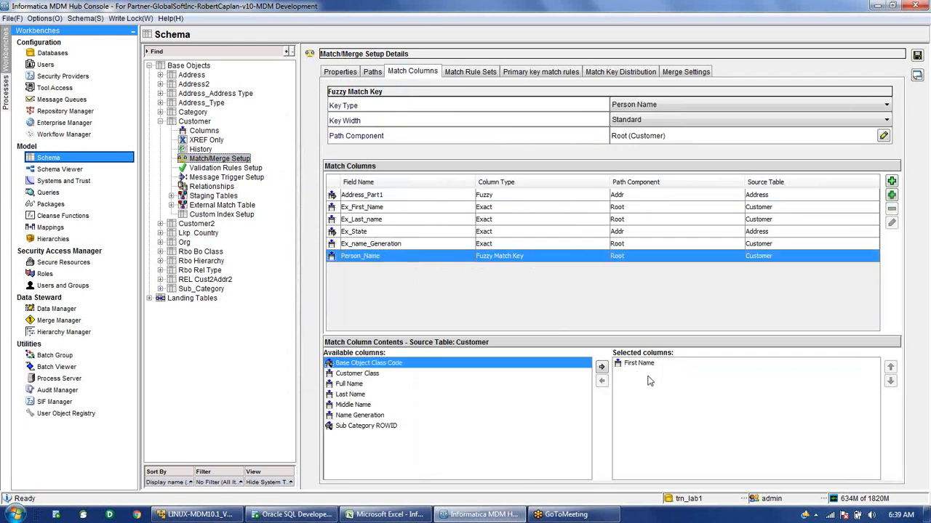
# Save the match setup, accepting the evaluation warning and resetting existing matches.
pyautogui.click(917, 56)
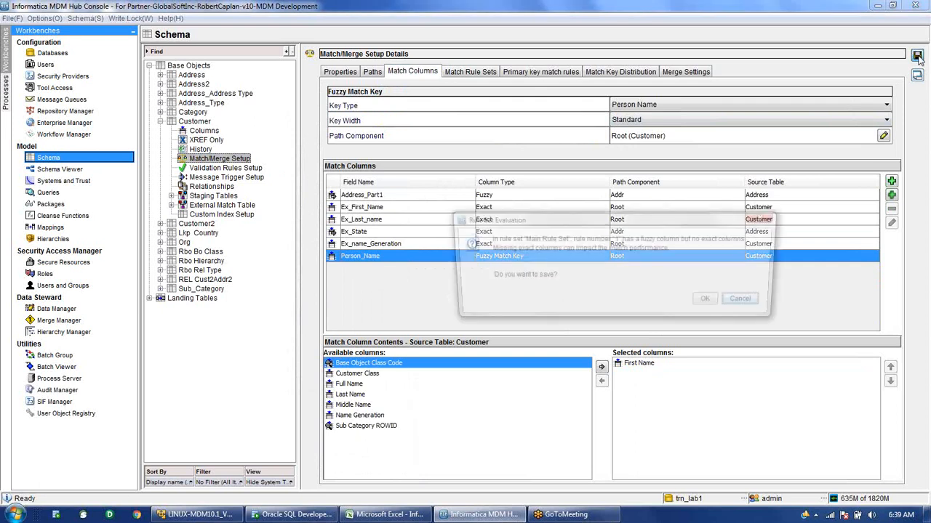
pyautogui.click(712, 303)
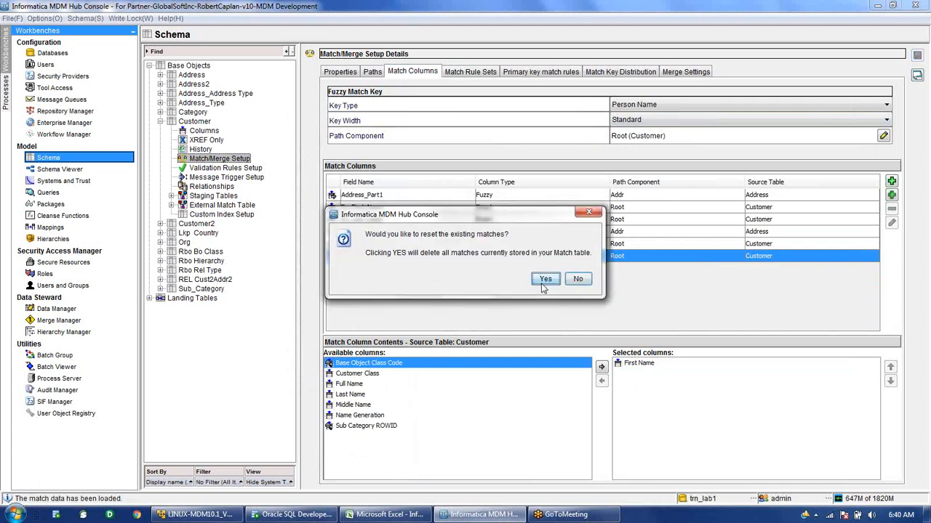
pyautogui.click(543, 279)
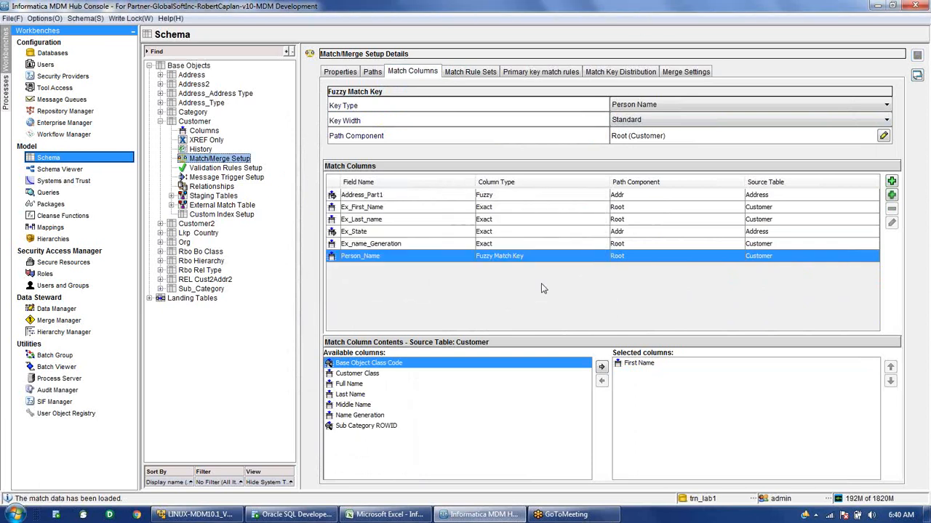
# Execute the Match for Customer batch in Batch Viewer and open its newest run results.
pyautogui.click(78, 367)
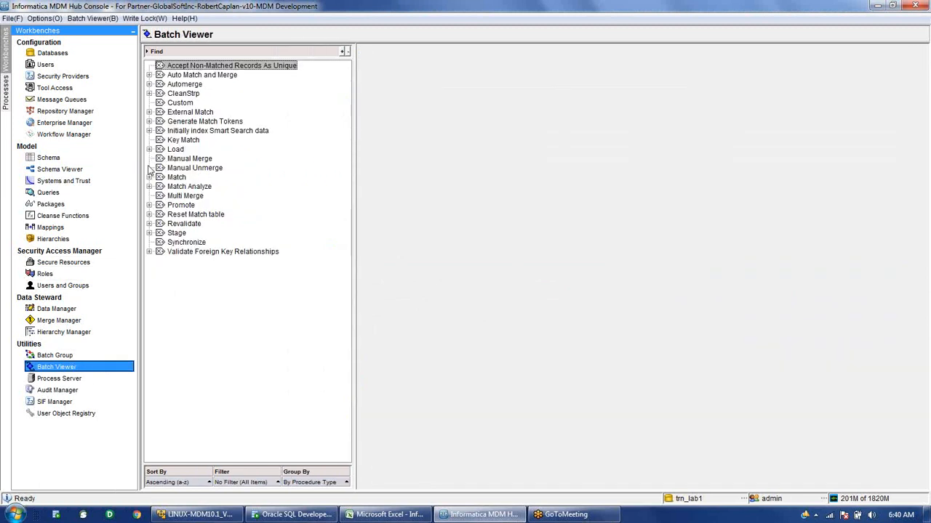
pyautogui.click(149, 178)
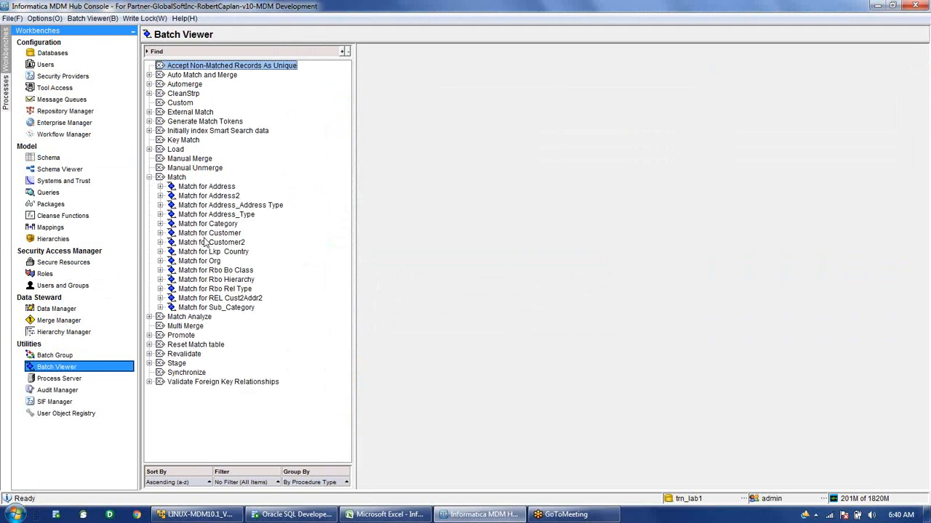
pyautogui.click(204, 234)
pyautogui.click(823, 112)
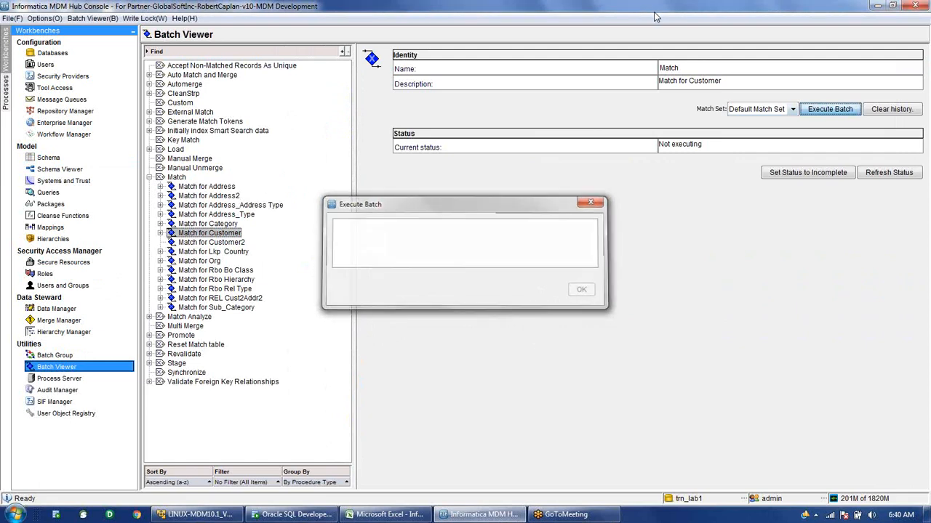
pyautogui.click(902, 179)
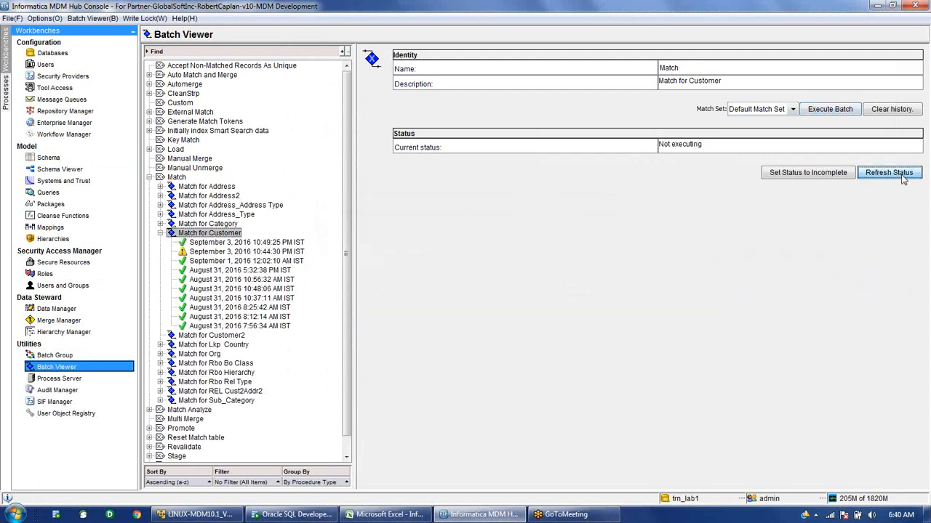
pyautogui.click(291, 243)
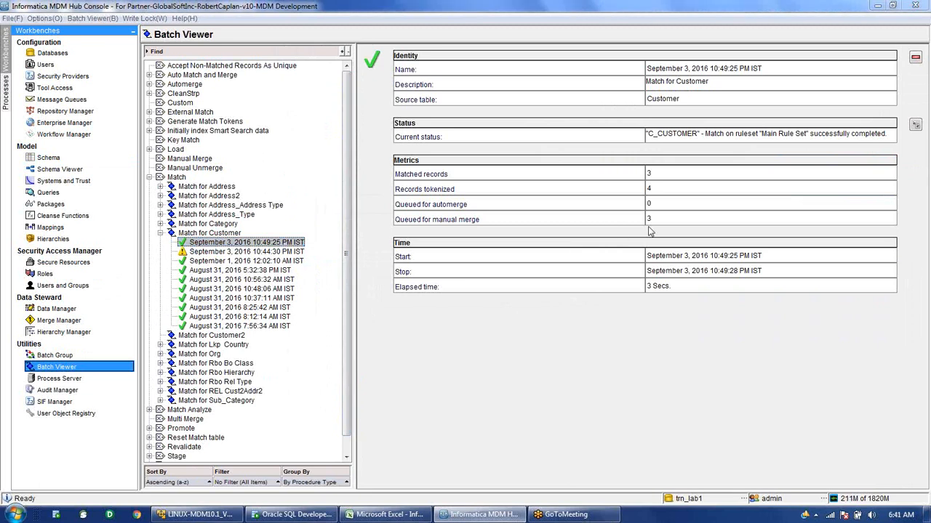
pyautogui.moveTo(676, 219); pyautogui.dragTo(640, 219)
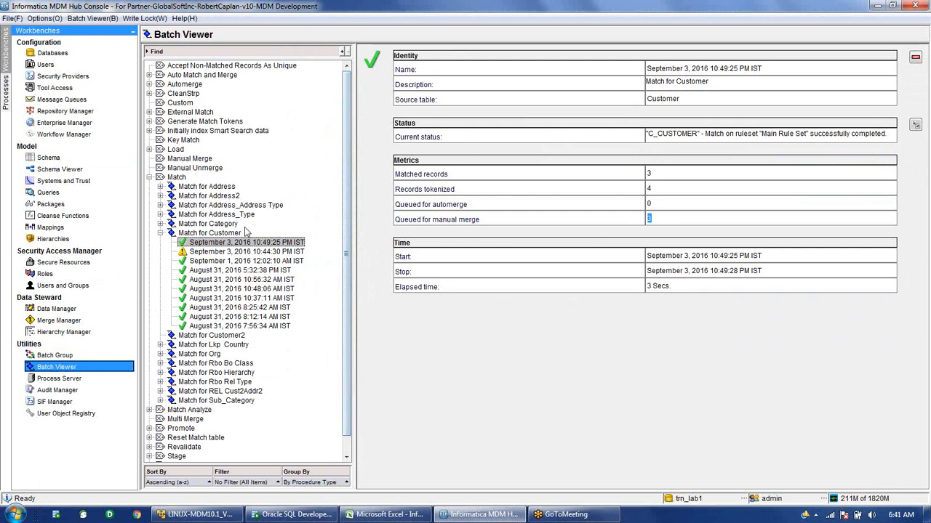
# Begin a Customer UPDATE merge session on the Customer base object and show record 4's matches.
pyautogui.click(53, 324)
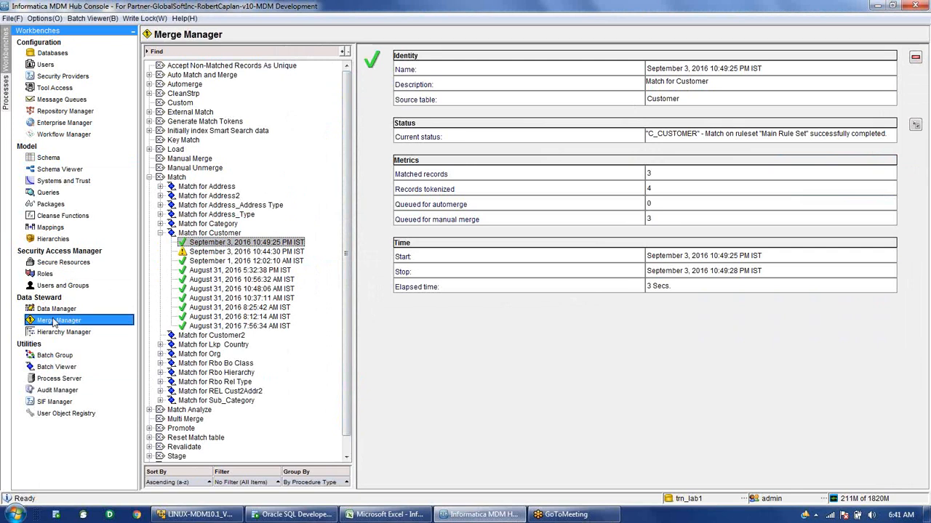
pyautogui.click(519, 155)
pyautogui.click(536, 206)
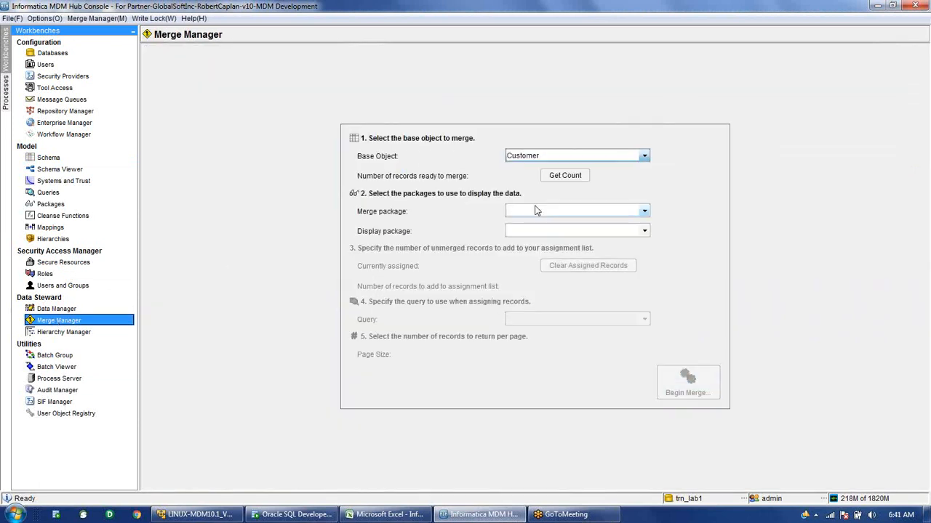
pyautogui.click(565, 175)
pyautogui.click(556, 208)
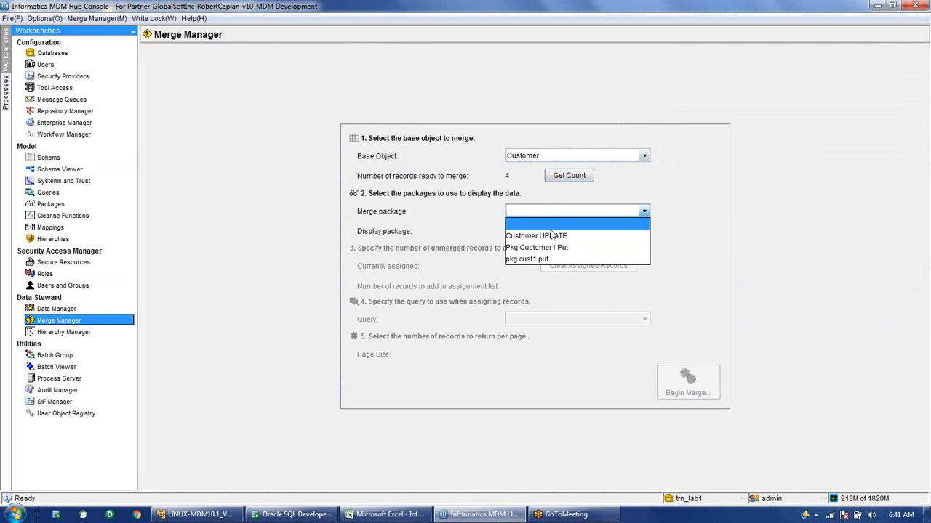
pyautogui.click(552, 236)
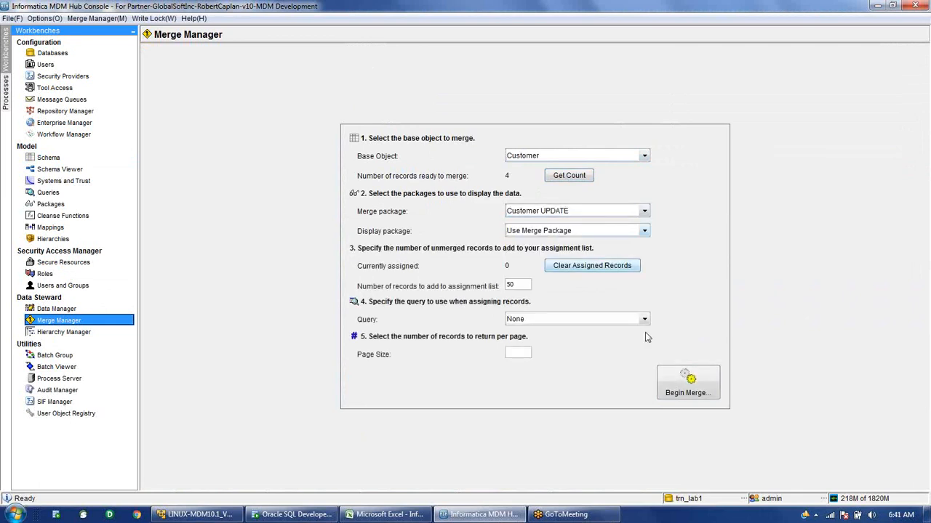
pyautogui.click(706, 395)
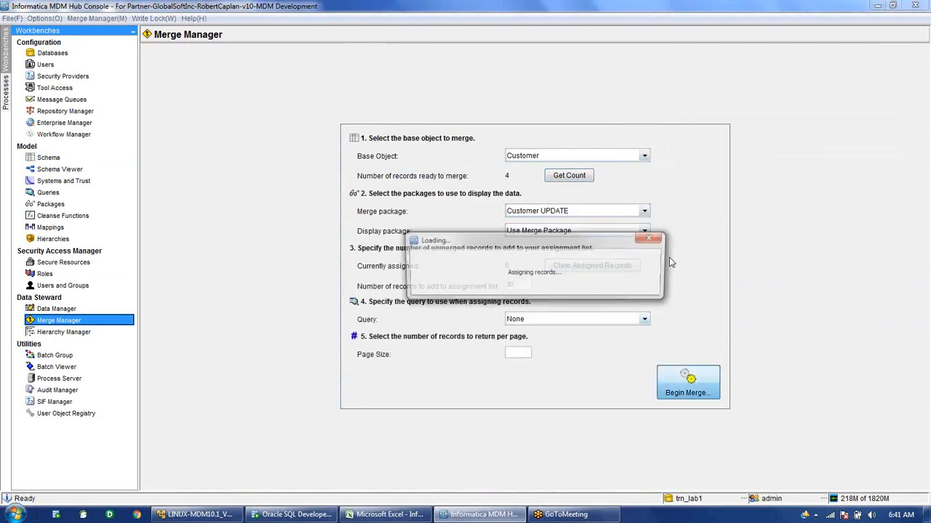
pyautogui.click(395, 124)
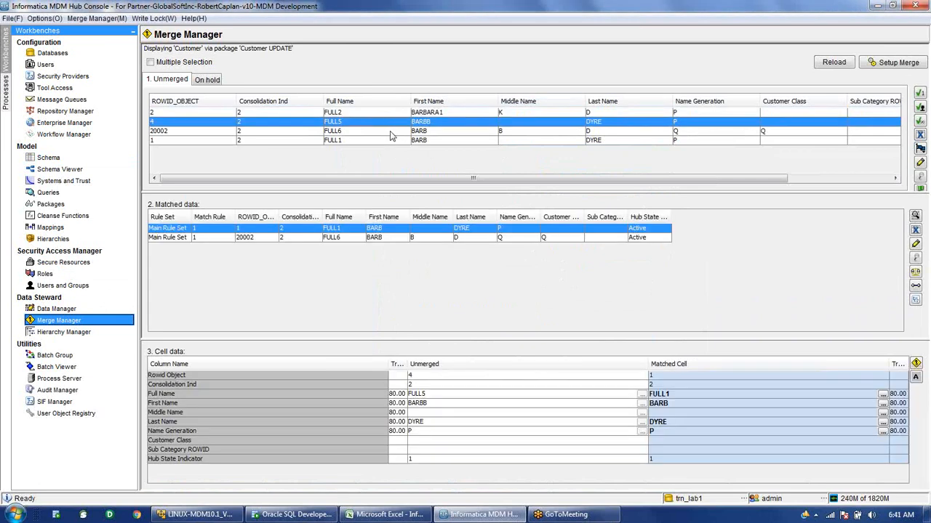
# Show the matches for unmerged record 4 and widen the matched records' ROWID_OBJECT column.
pyautogui.click(389, 132)
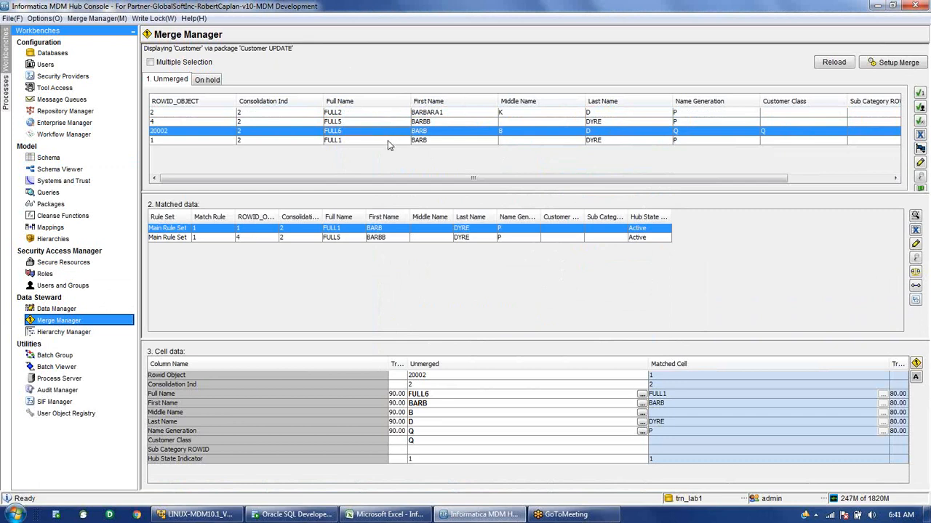
pyautogui.click(388, 140)
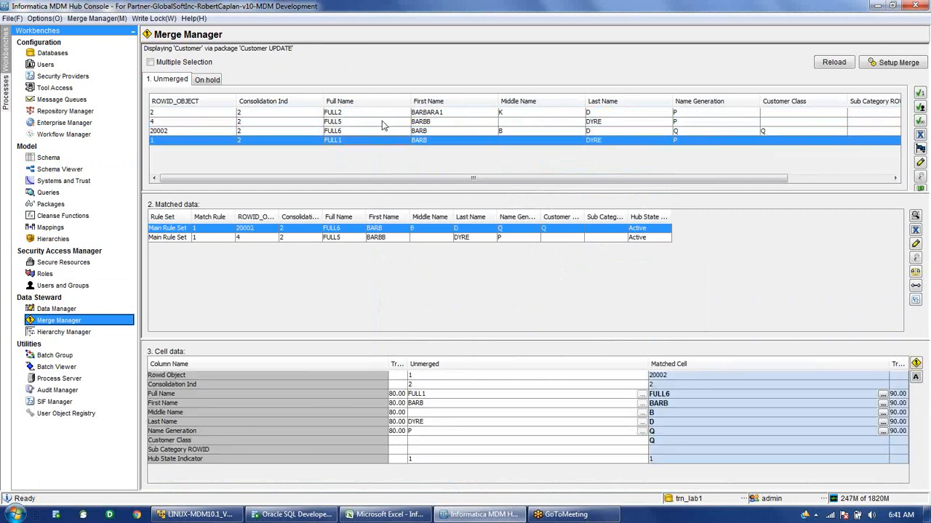
pyautogui.click(382, 125)
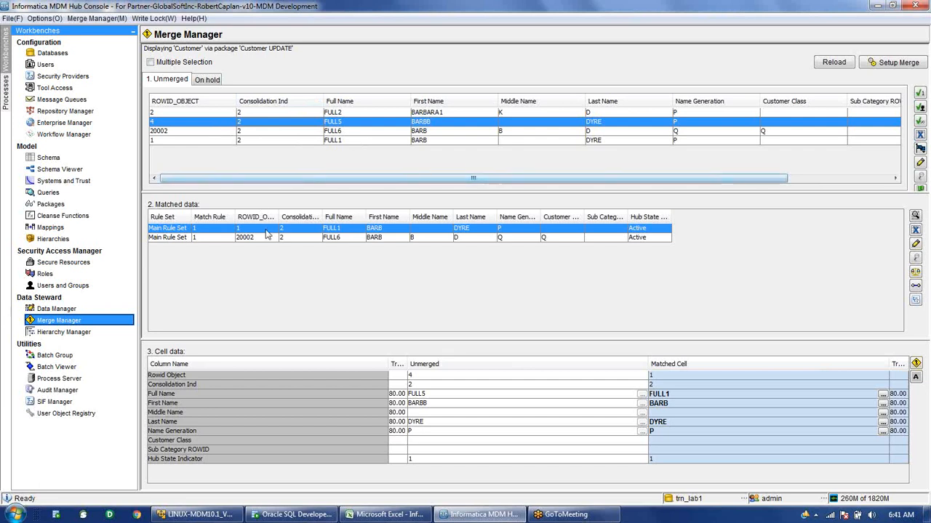
pyautogui.moveTo(279, 217); pyautogui.dragTo(330, 217)
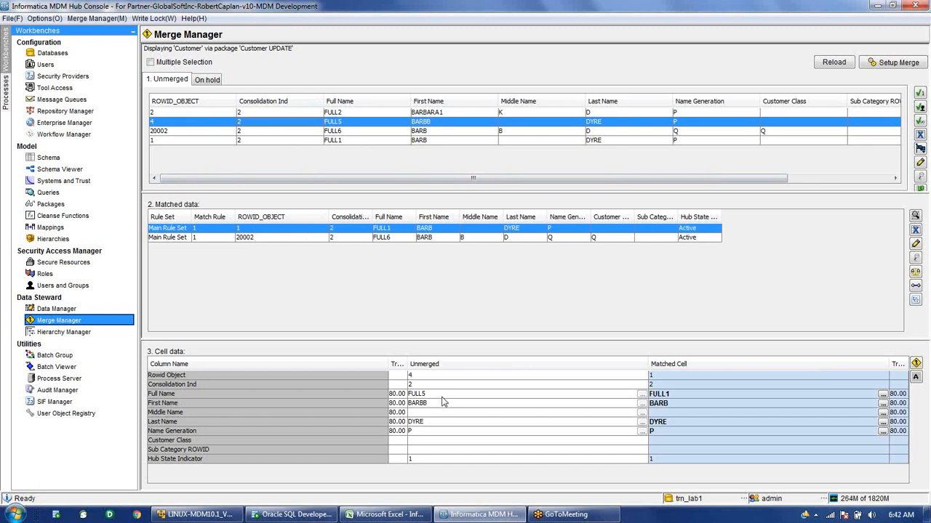
# Review the trust of the Rowid Object and Full Name rows: FULL5 versus FULL1, both at 80.00.
pyautogui.moveTo(444, 402)
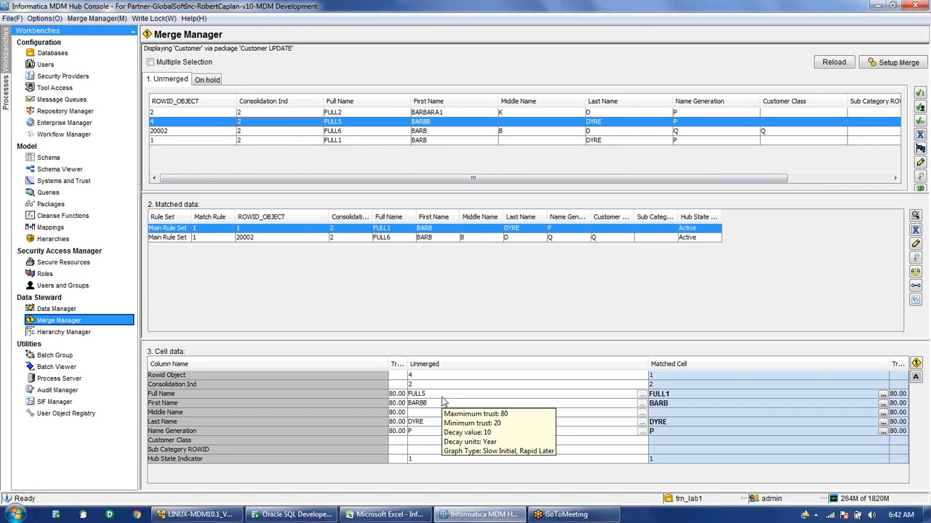
pyautogui.click(368, 377)
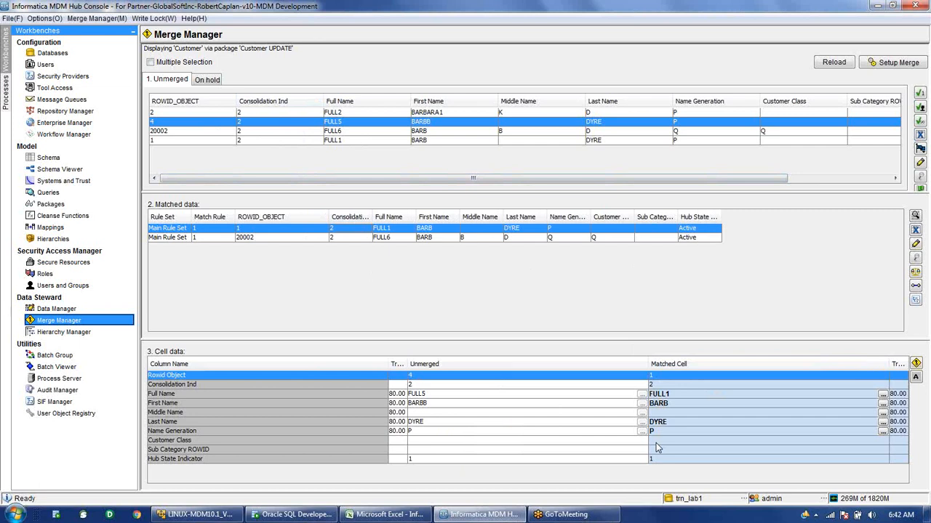
pyautogui.moveTo(674, 392)
pyautogui.moveTo(675, 424)
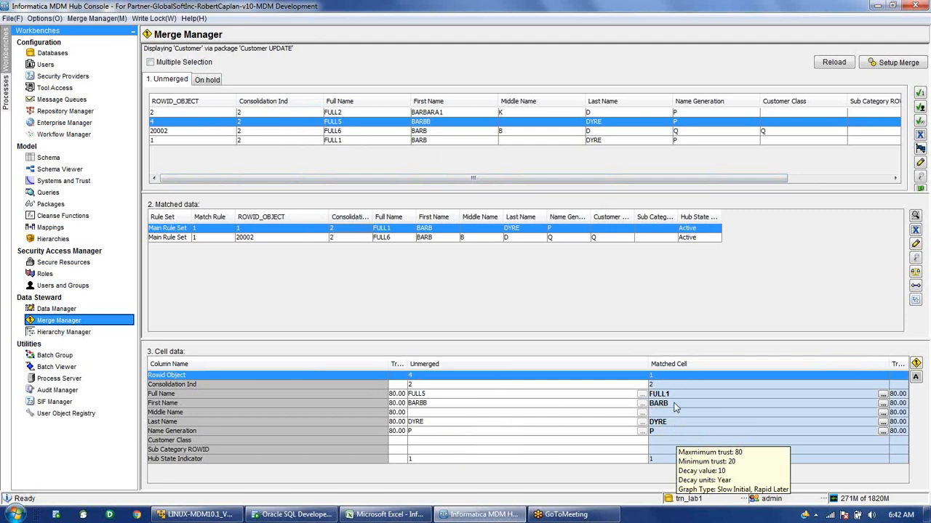
pyautogui.click(601, 396)
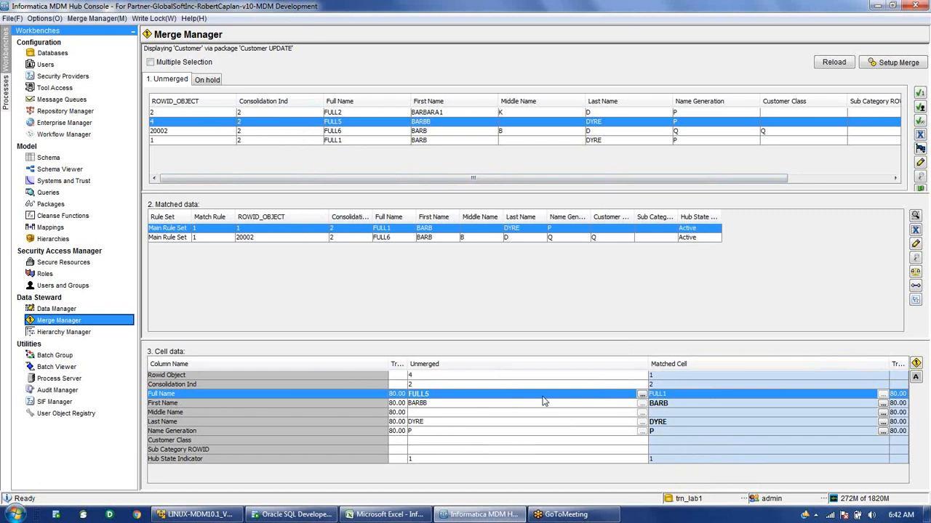
pyautogui.moveTo(425, 396)
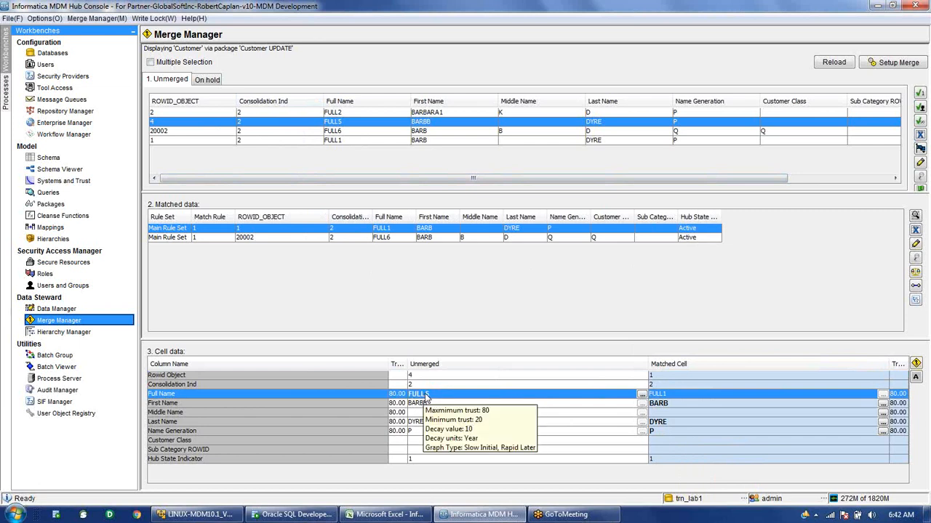
# Override FULL5's Full Name trust with High Confidence (90.00) and widen the Trust column.
pyautogui.click(640, 396)
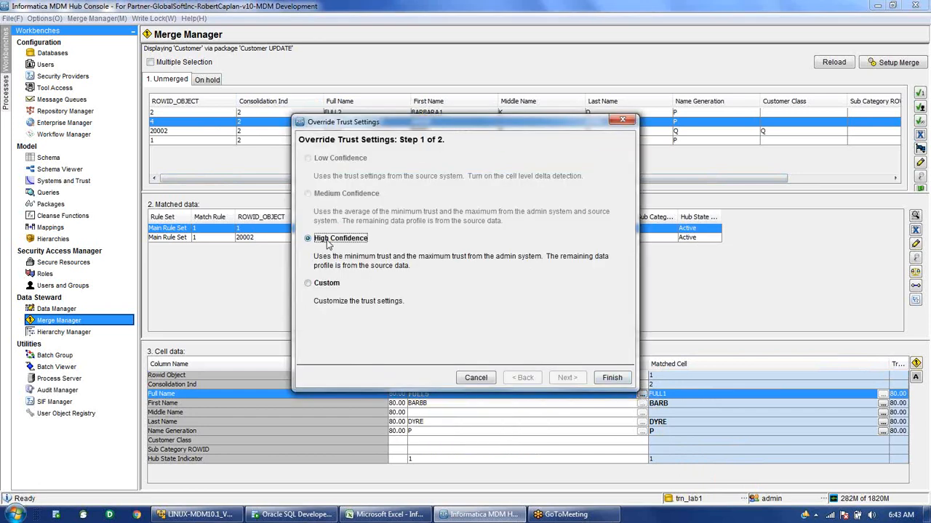
pyautogui.click(608, 379)
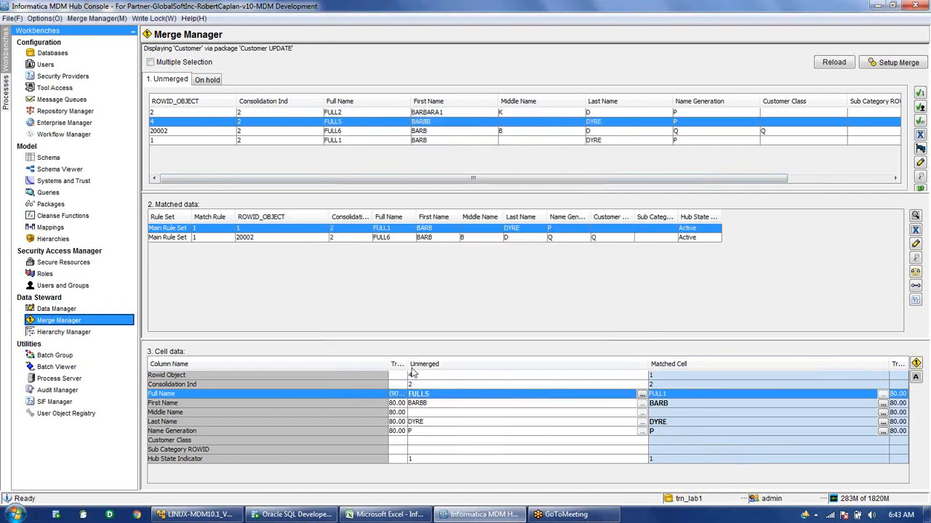
pyautogui.moveTo(409, 362); pyautogui.dragTo(448, 362)
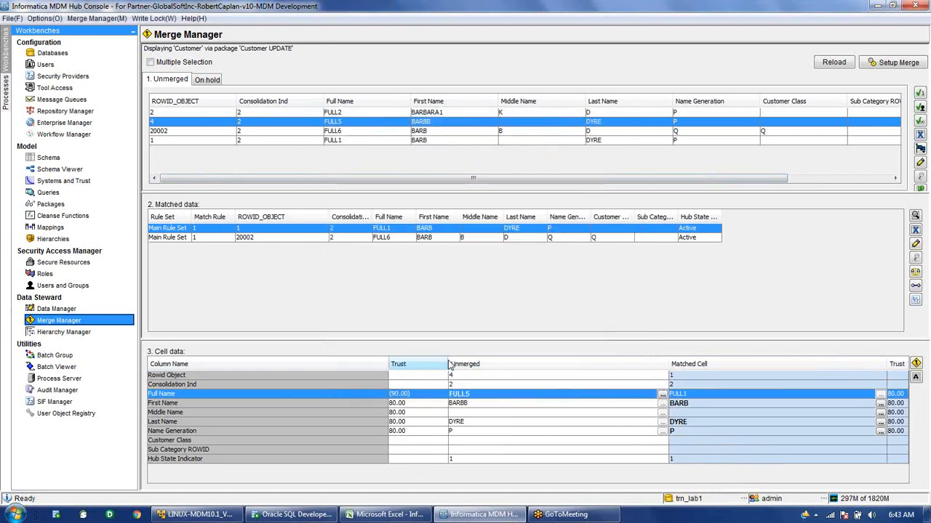
pyautogui.click(349, 404)
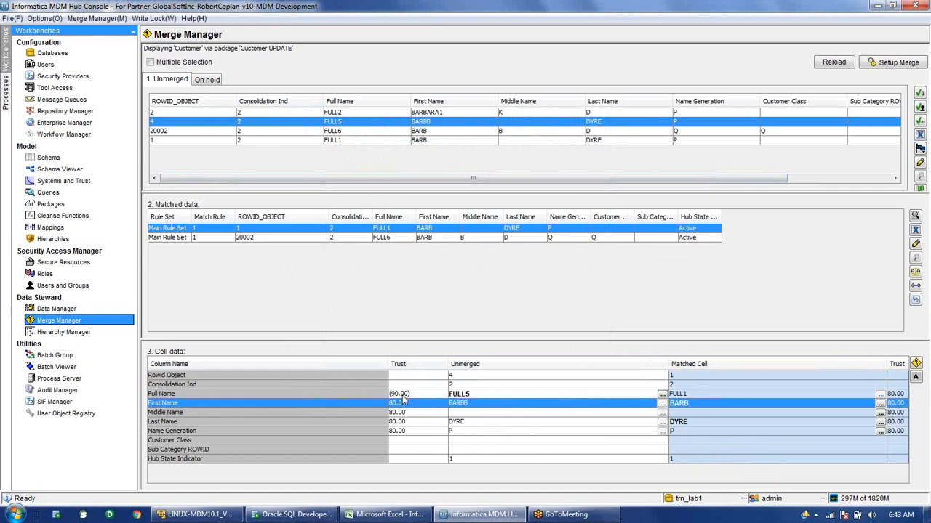
pyautogui.click(402, 394)
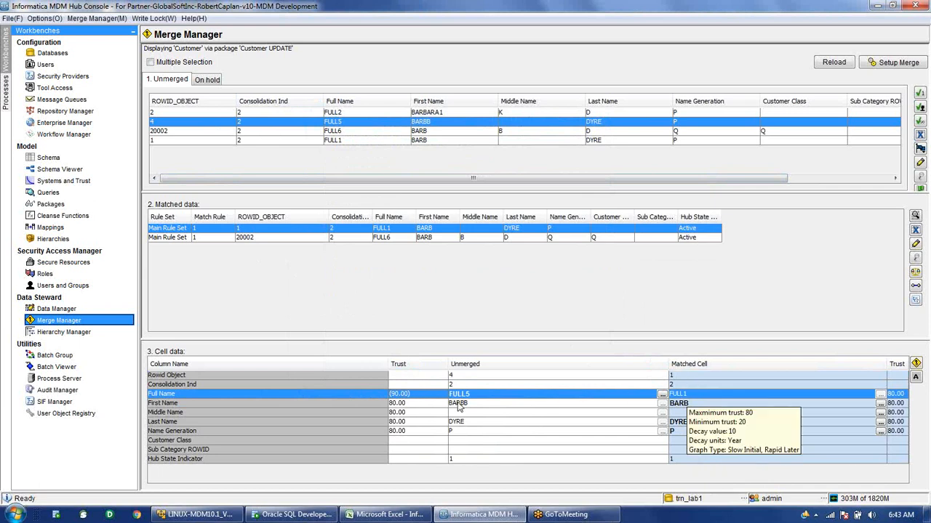
pyautogui.click(348, 405)
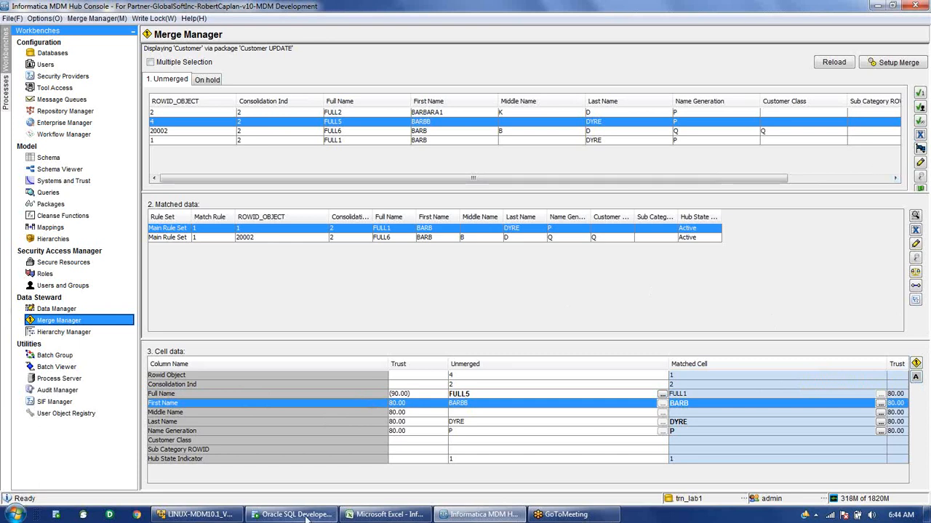
pyautogui.moveTo(305, 518)
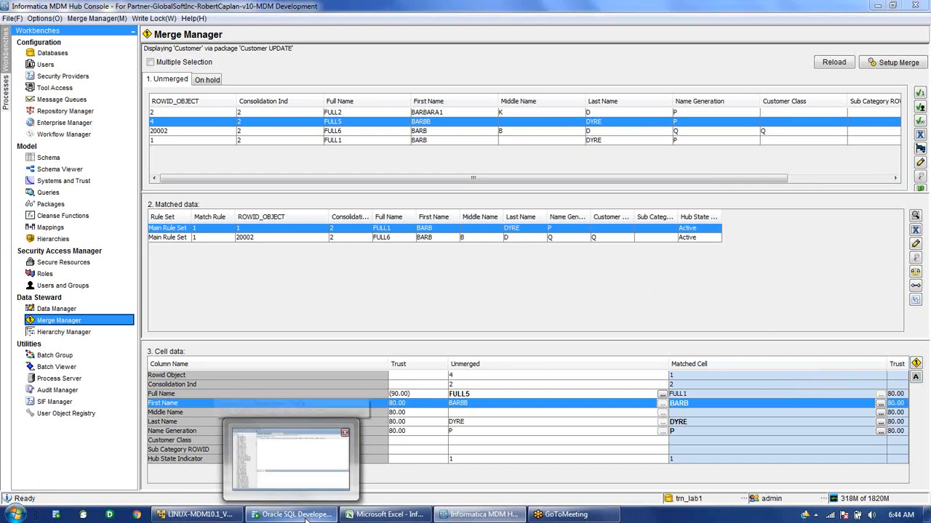
# In SQL Developer, check the empty C_CUSTOMER_MTCH table and collapse the linux_tek1_ors connection.
pyautogui.click(305, 518)
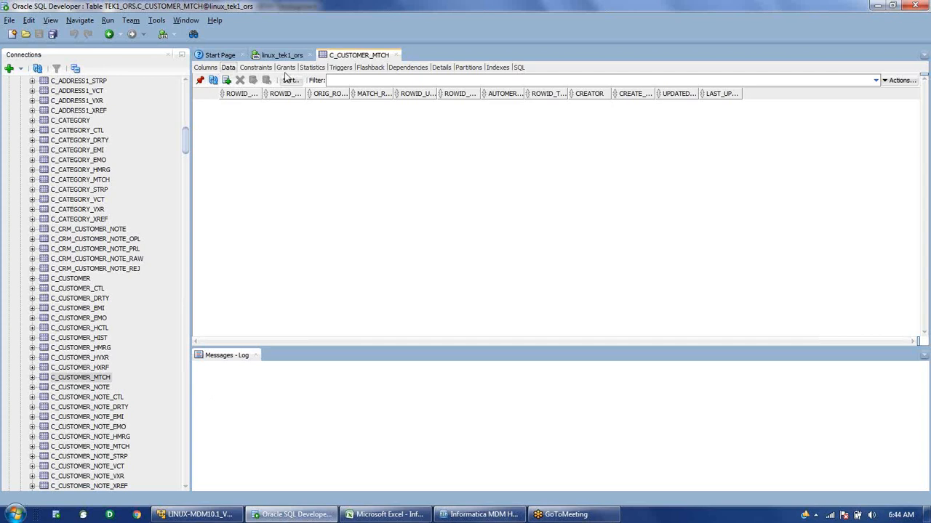
pyautogui.click(395, 56)
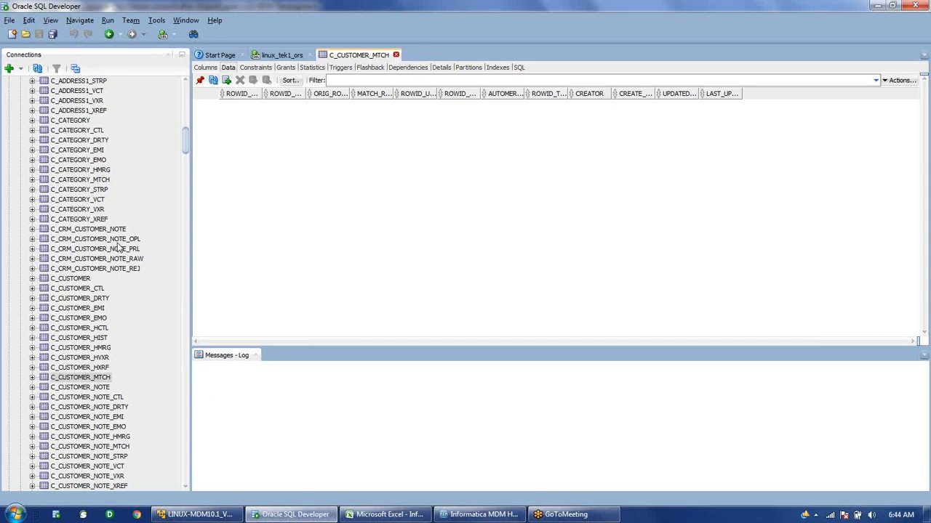
pyautogui.click(90, 378)
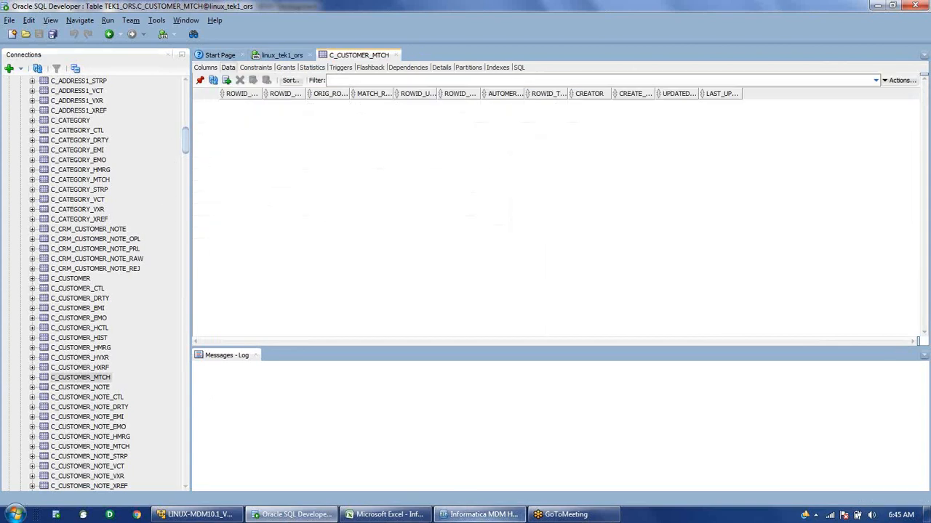
pyautogui.click(480, 514)
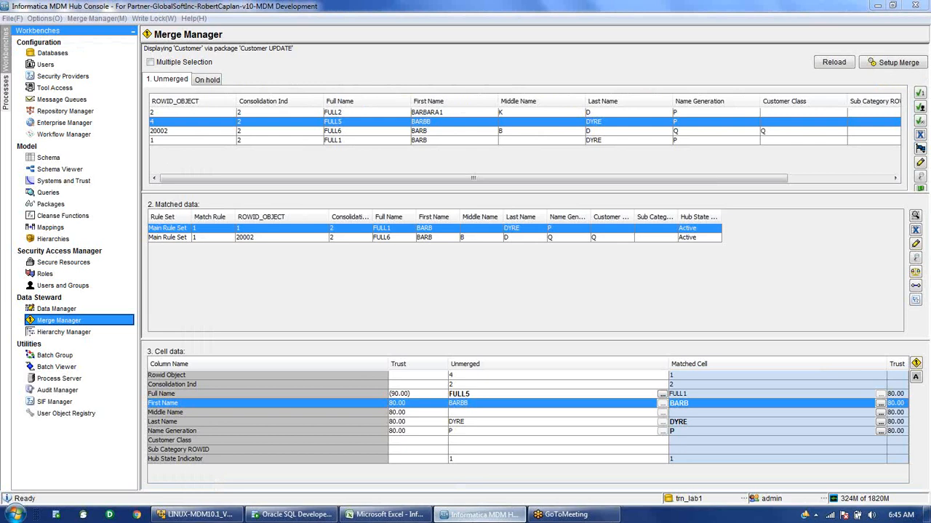
pyautogui.hotkey('alt', 'Tab')
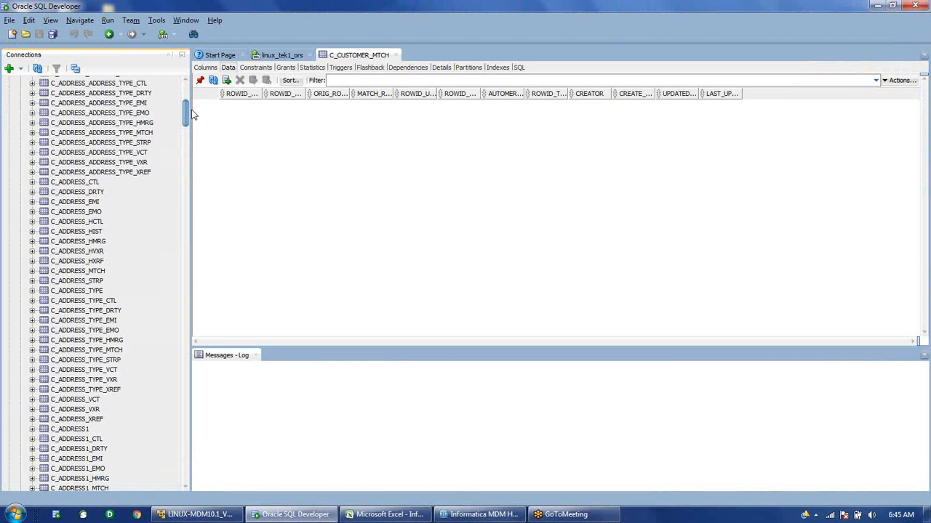
pyautogui.moveTo(188, 113); pyautogui.dragTo(188, 103)
pyautogui.click(40, 281)
pyautogui.click(9, 281)
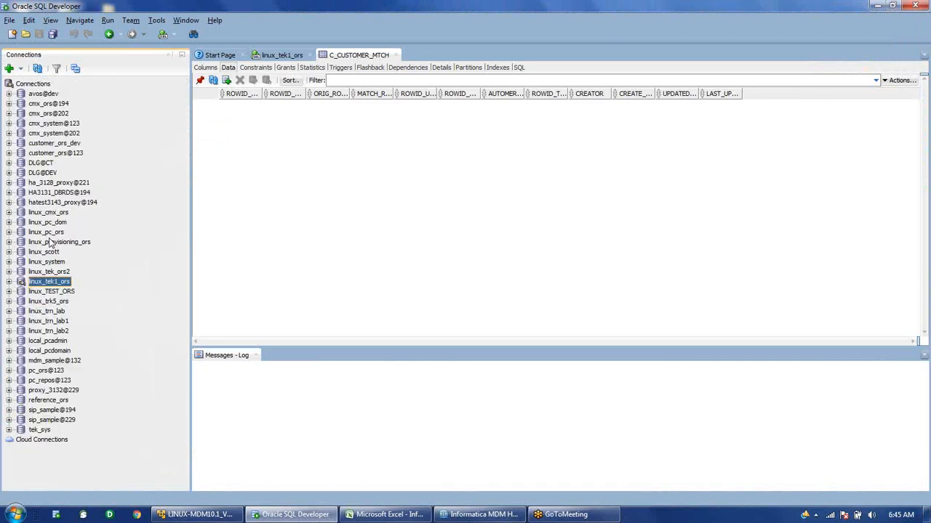
# Open the data of linux_trn_lab1's C_CUSTOMER_MTCH table.
pyautogui.doubleClick(48, 321)
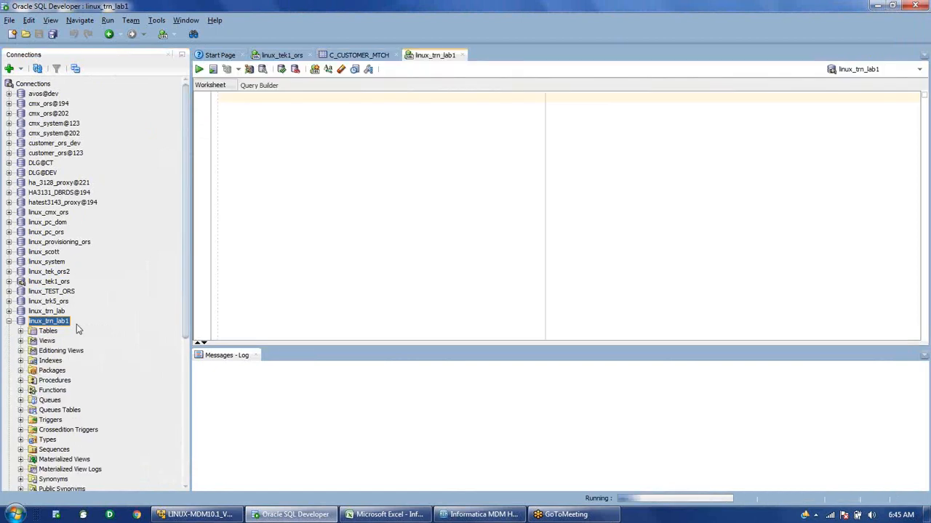
pyautogui.click(22, 330)
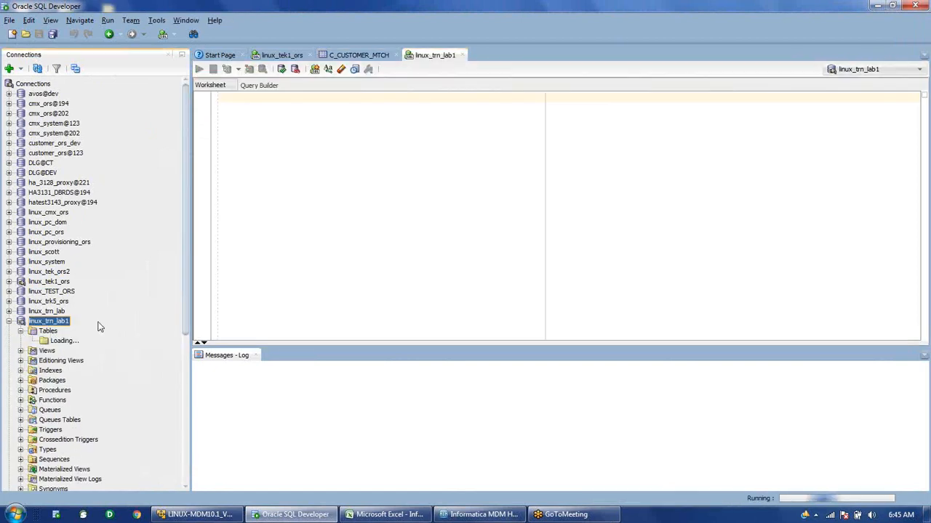
pyautogui.scroll(-13, 99, 328)
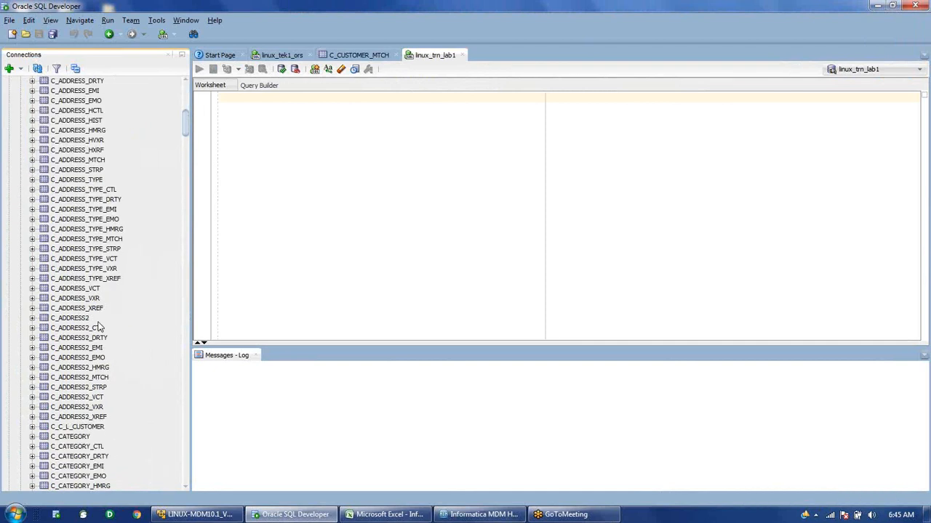
pyautogui.scroll(-7, 99, 328)
pyautogui.click(80, 436)
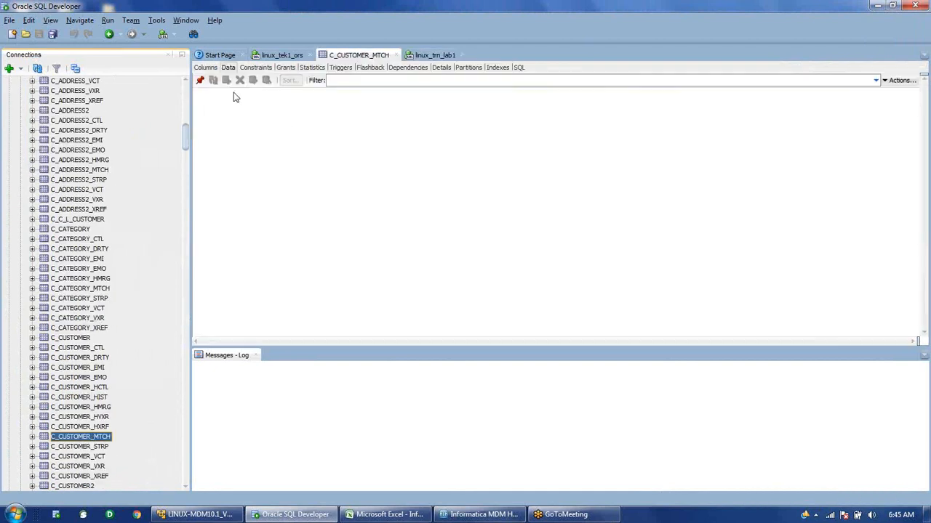
pyautogui.click(227, 66)
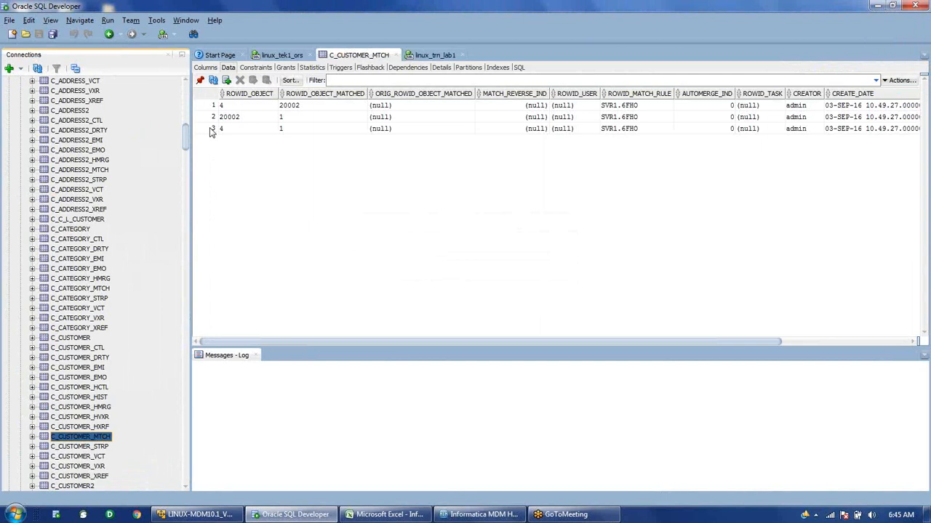
# Select the three rows' AUTOMERGE_IND values, all 0, then return to the Hub Console.
pyautogui.click(709, 109)
pyautogui.moveTo(709, 111); pyautogui.dragTo(711, 132)
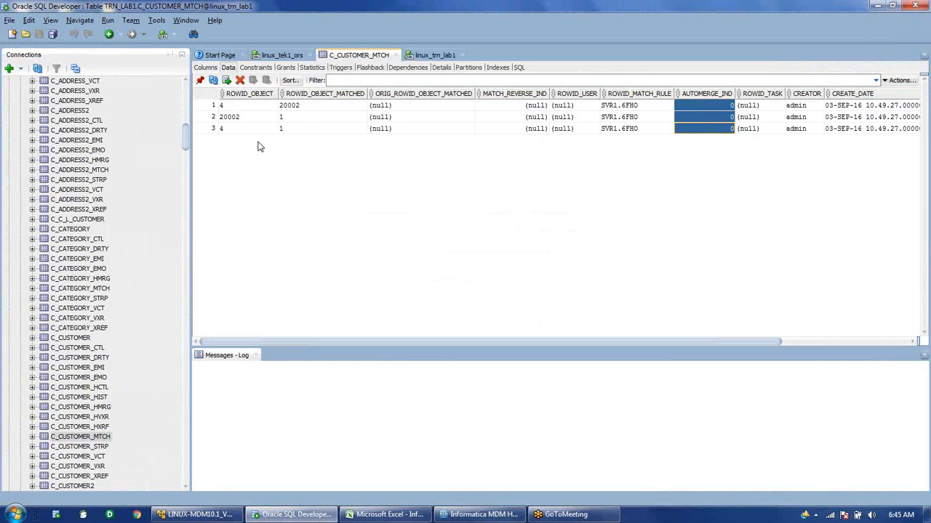
pyautogui.hotkey('alt', 'Tab')
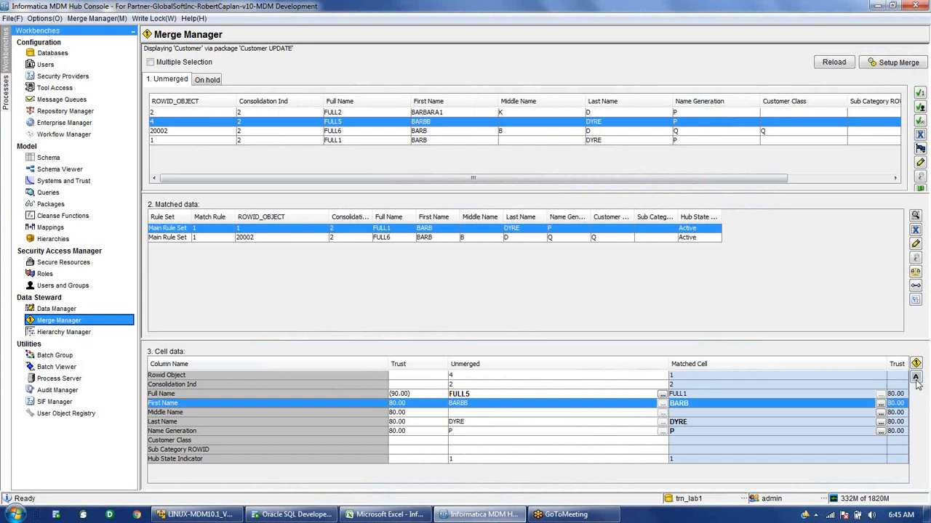
# Flag record 4 for automerge with record 1, then refresh C_CUSTOMER_MTCH in SQL Developer.
pyautogui.click(916, 381)
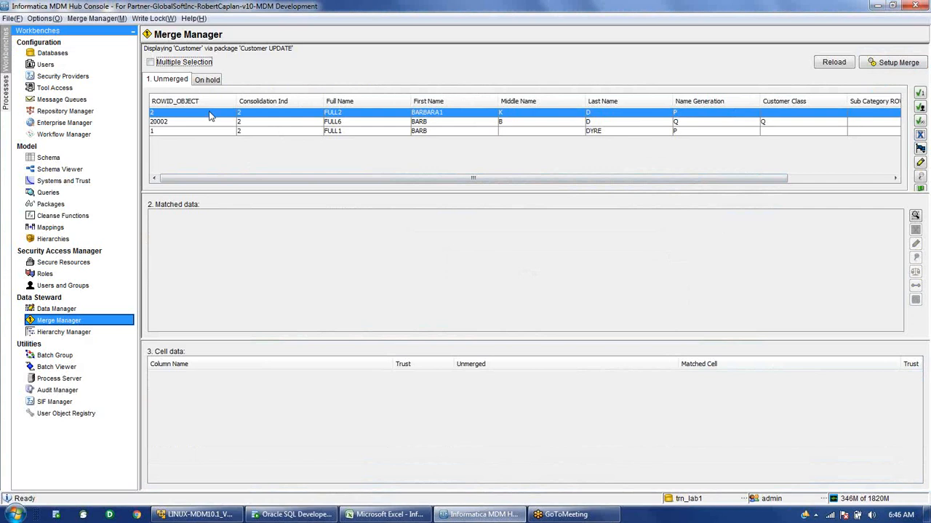
pyautogui.hotkey('alt', 'Tab')
pyautogui.click(213, 80)
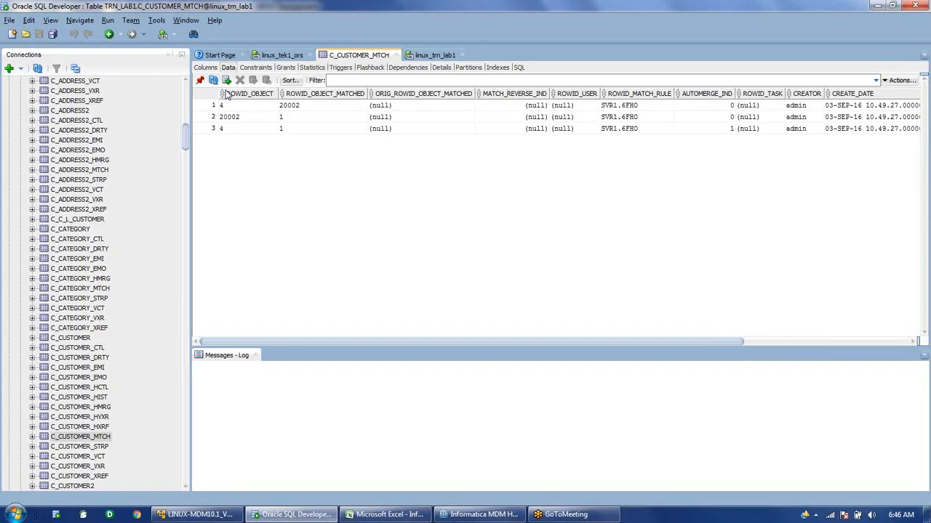
# Select the C_CUSTOMER_MTCH row pairing 4 with 1, then return to the Merge Manager.
pyautogui.click(215, 131)
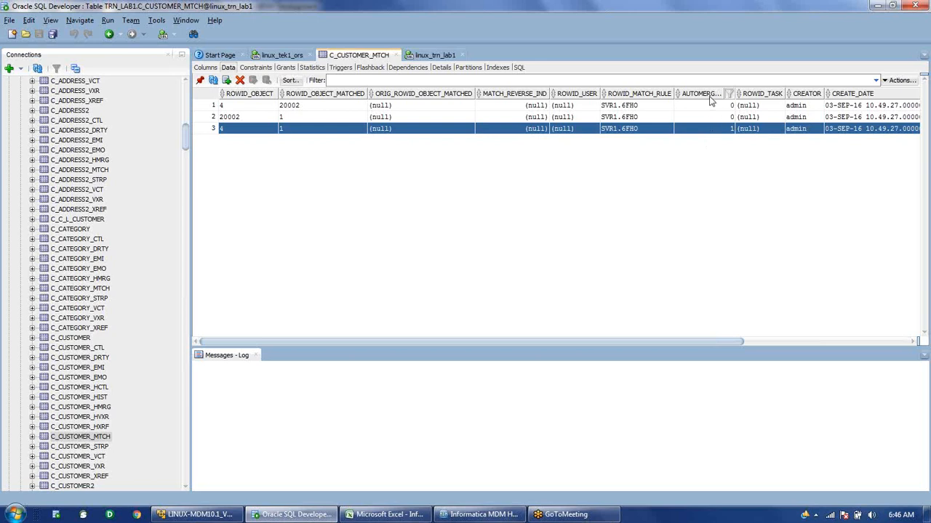
pyautogui.moveTo(479, 521)
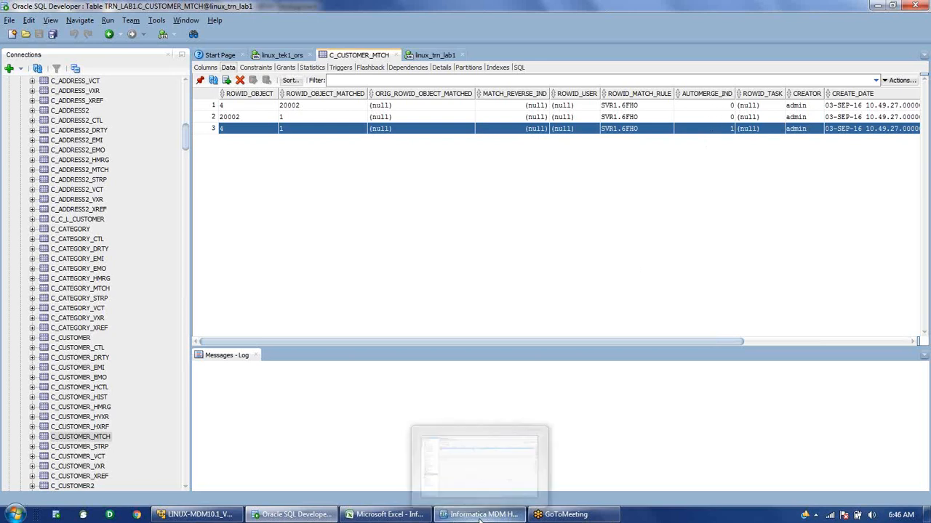
pyautogui.click(479, 516)
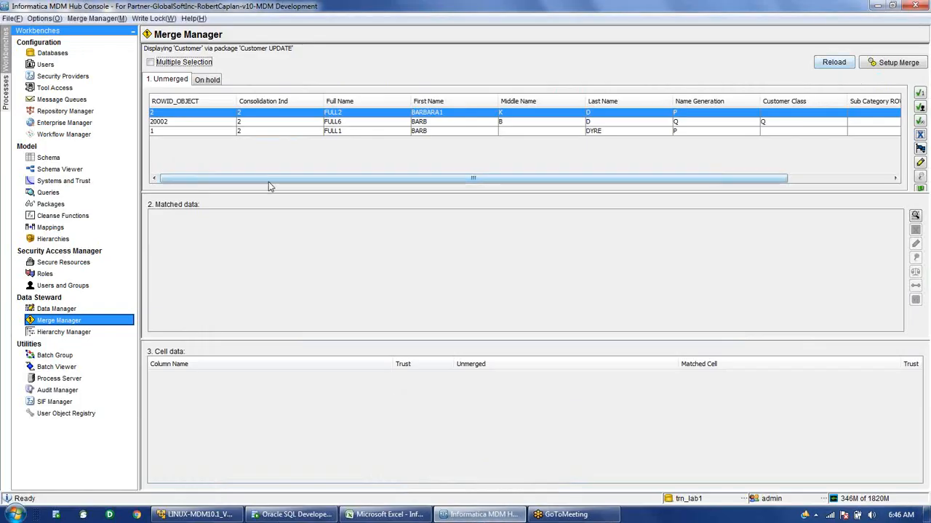
# Select unmerged record 20002 and compare it against matched records 4 and 1.
pyautogui.click(233, 123)
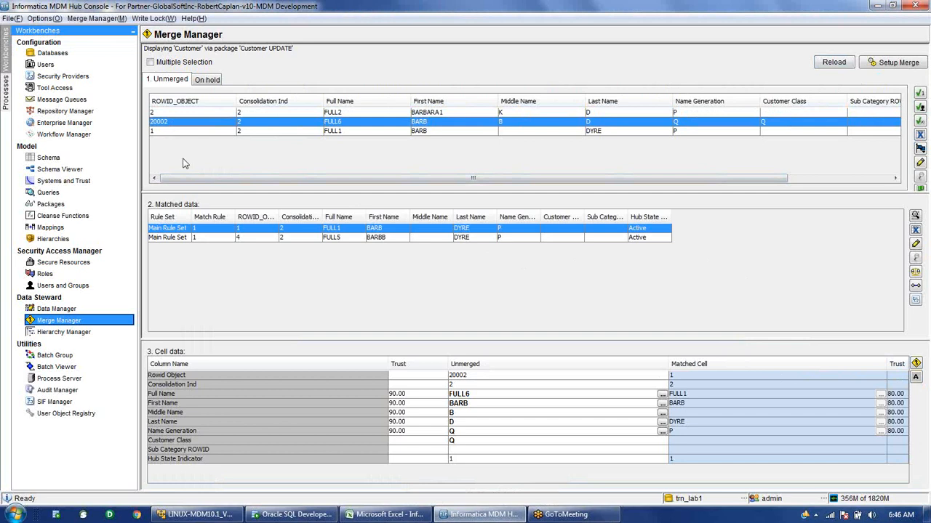
pyautogui.click(297, 238)
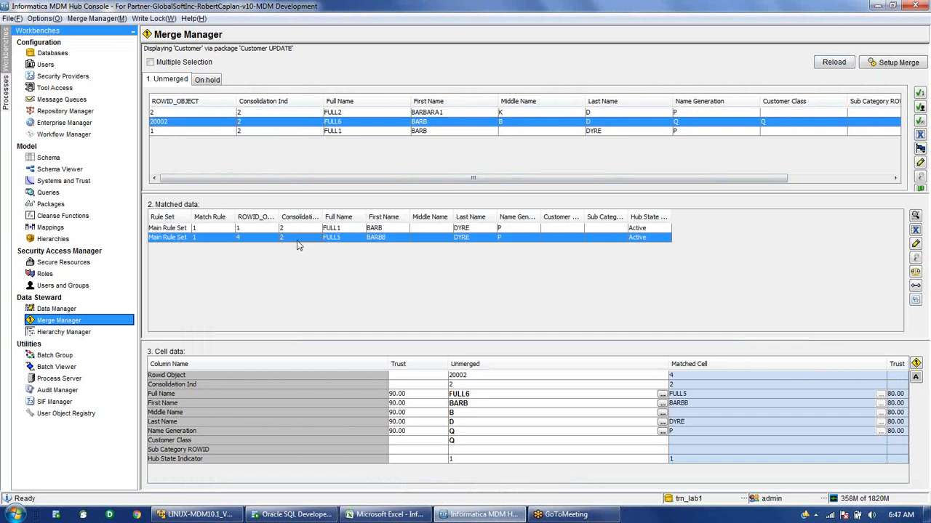
pyautogui.click(294, 228)
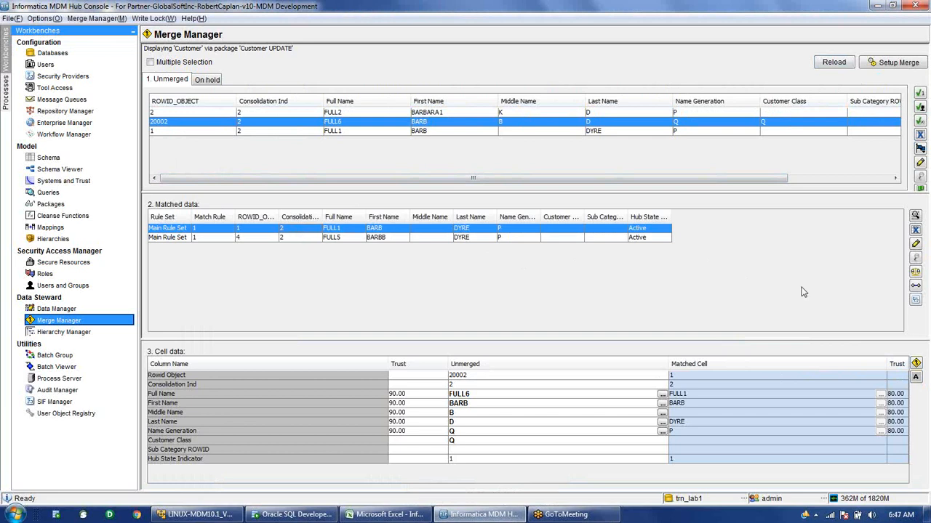
# Start merging 20002 with record 1, decline with No, and select unmerged record 1.
pyautogui.click(917, 364)
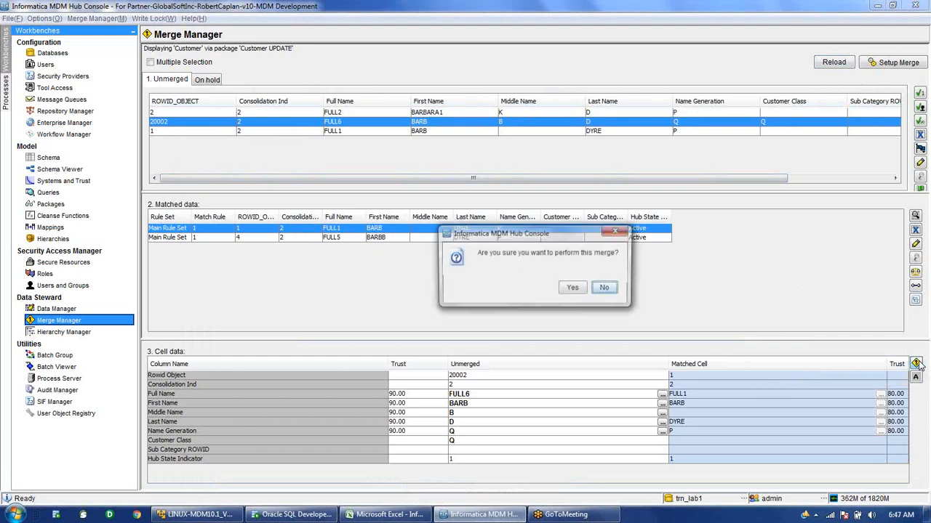
pyautogui.moveTo(562, 236); pyautogui.dragTo(607, 304)
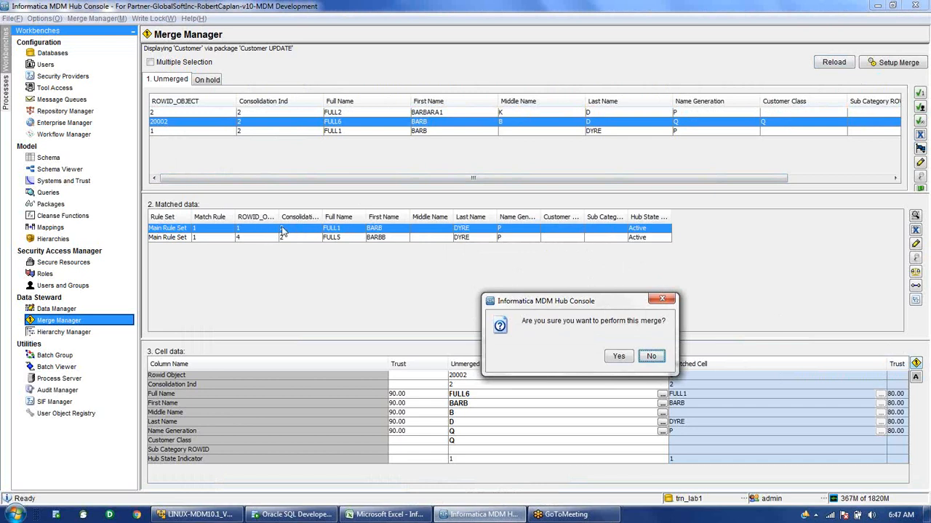
pyautogui.click(653, 357)
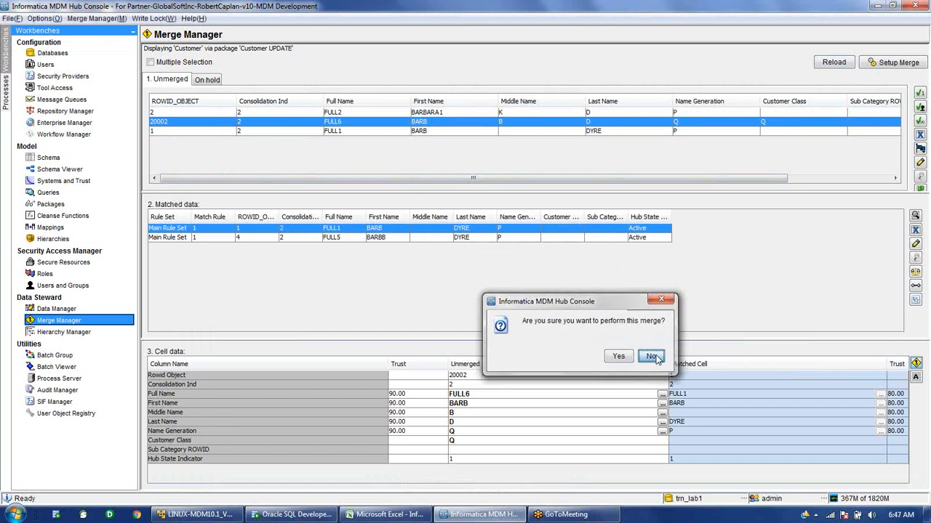
pyautogui.click(164, 132)
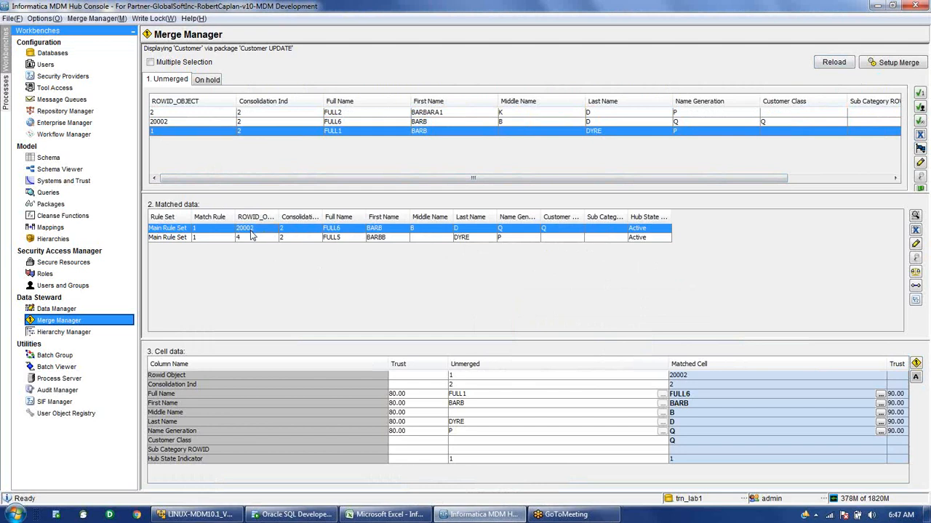
# Merge record 1 into matched record 20002, confirming with Yes and acknowledging the success message.
pyautogui.click(916, 364)
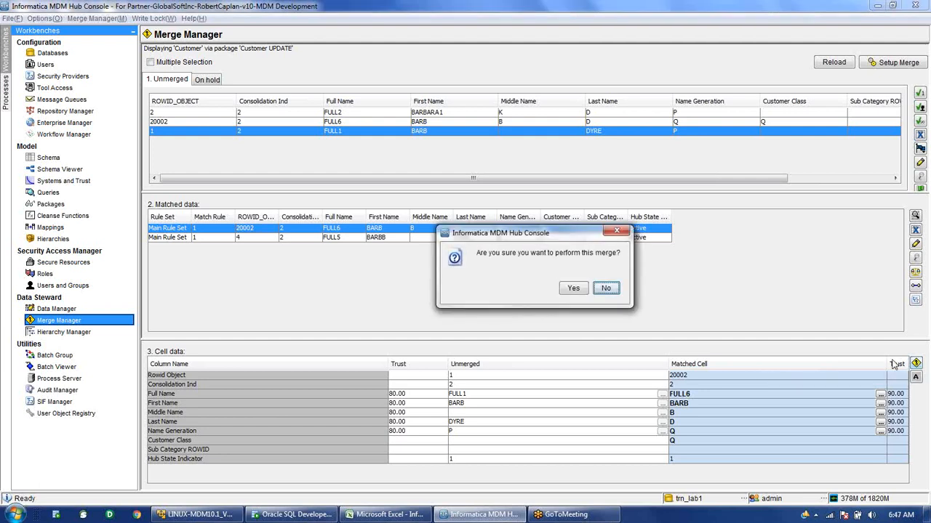
pyautogui.moveTo(562, 238); pyautogui.dragTo(529, 250)
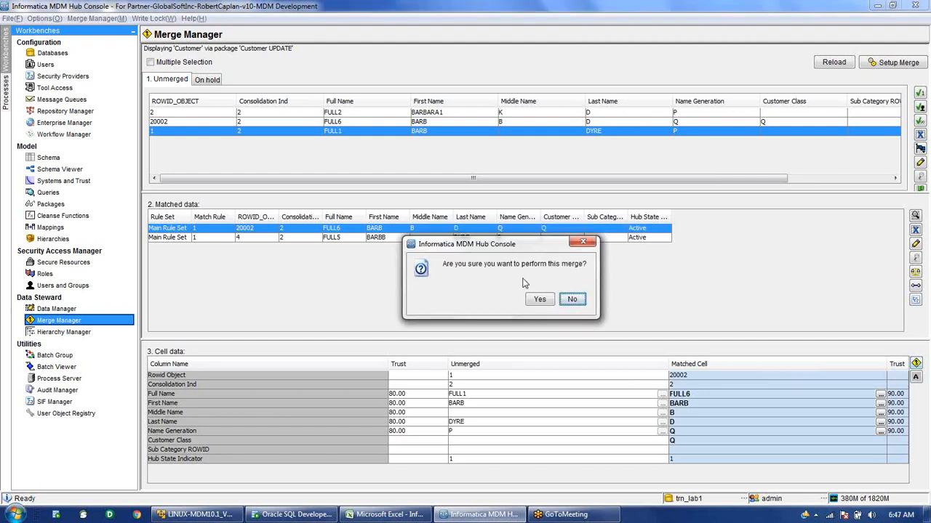
pyautogui.click(542, 300)
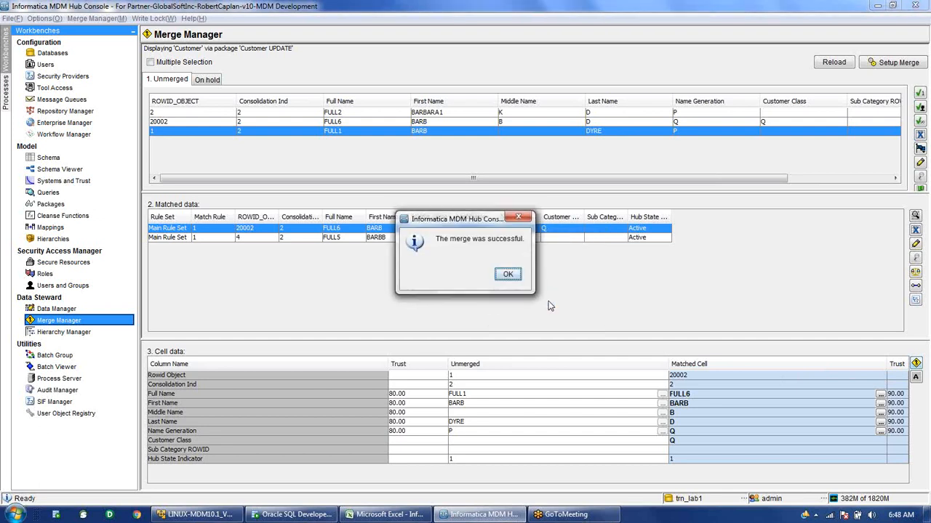
pyautogui.click(508, 274)
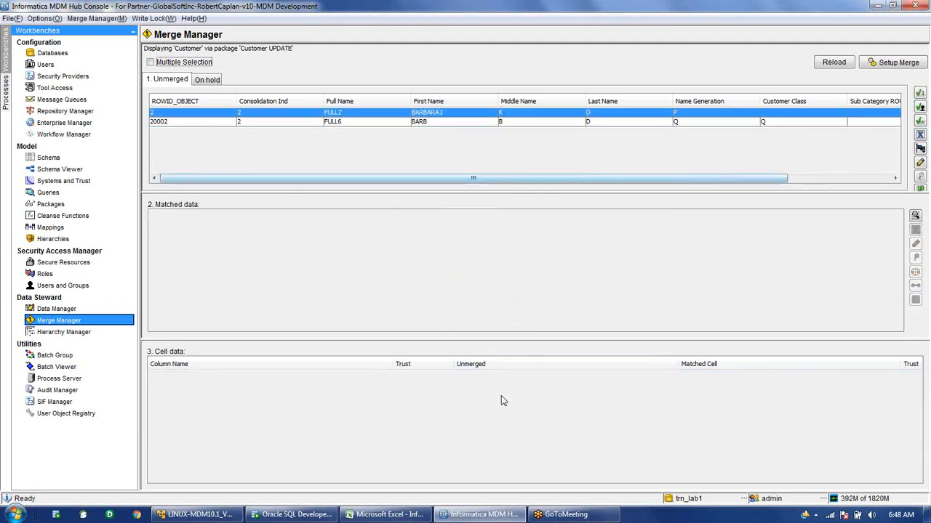
# In SQL Developer, open C_CUSTOMER_XREF, showing source rows 1 and 3 under ROWID_OBJECT 20002.
pyautogui.moveTo(296, 515)
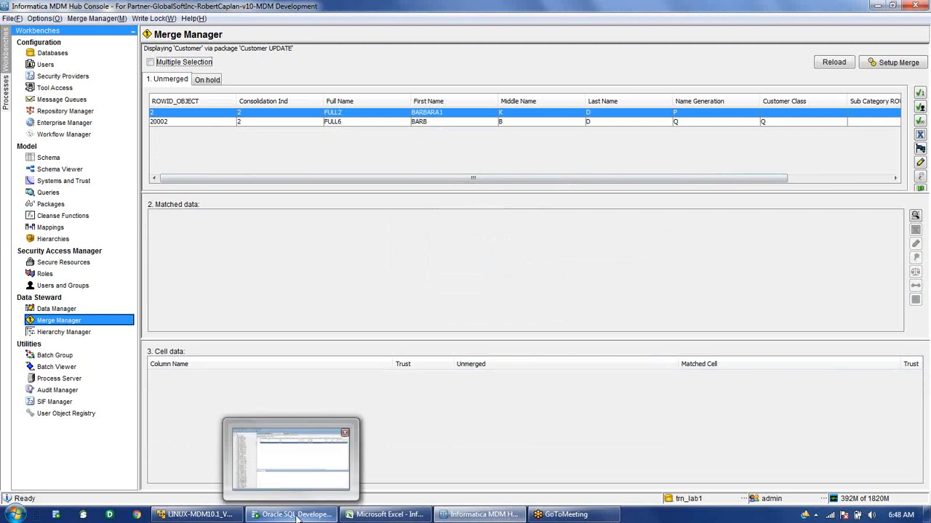
pyautogui.click(296, 515)
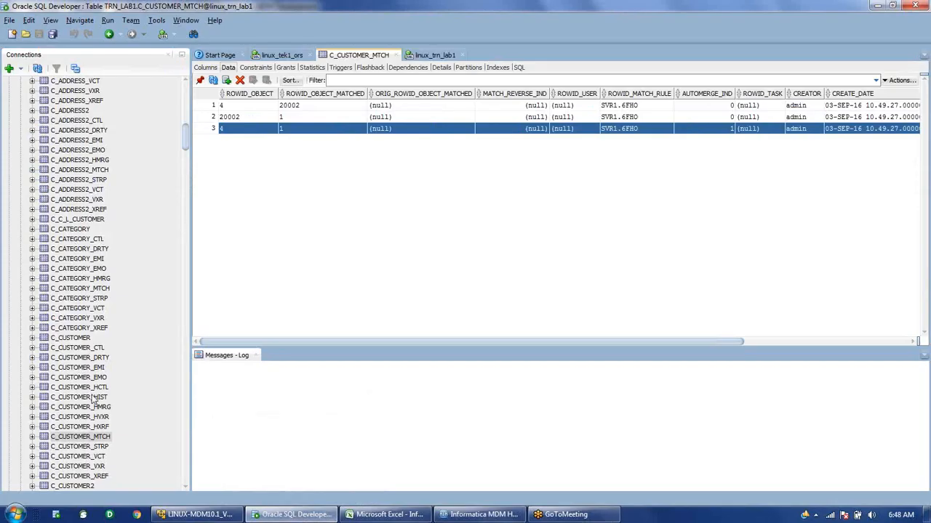
pyautogui.scroll(-1, 93, 402)
pyautogui.click(91, 448)
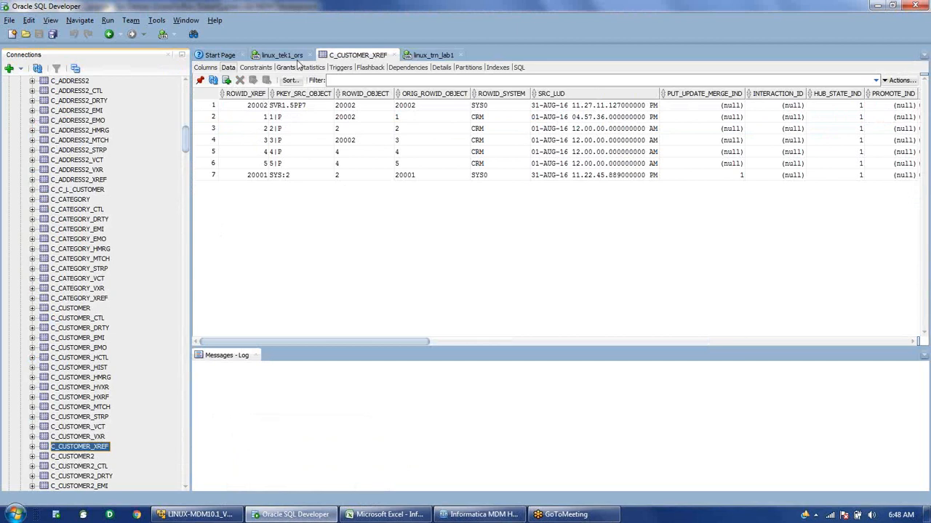
pyautogui.click(75, 312)
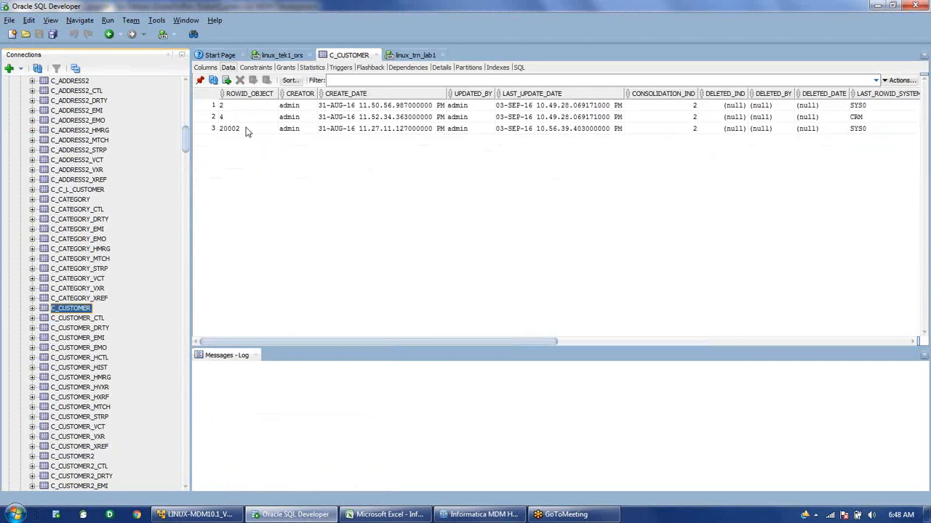
pyautogui.click(246, 131)
pyautogui.click(245, 131)
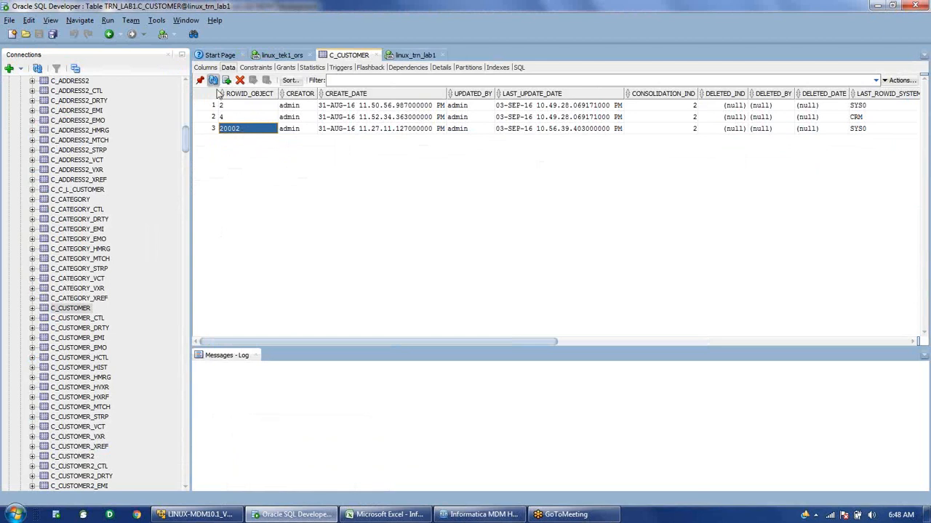
pyautogui.click(213, 80)
pyautogui.doubleClick(229, 130)
pyautogui.click(96, 448)
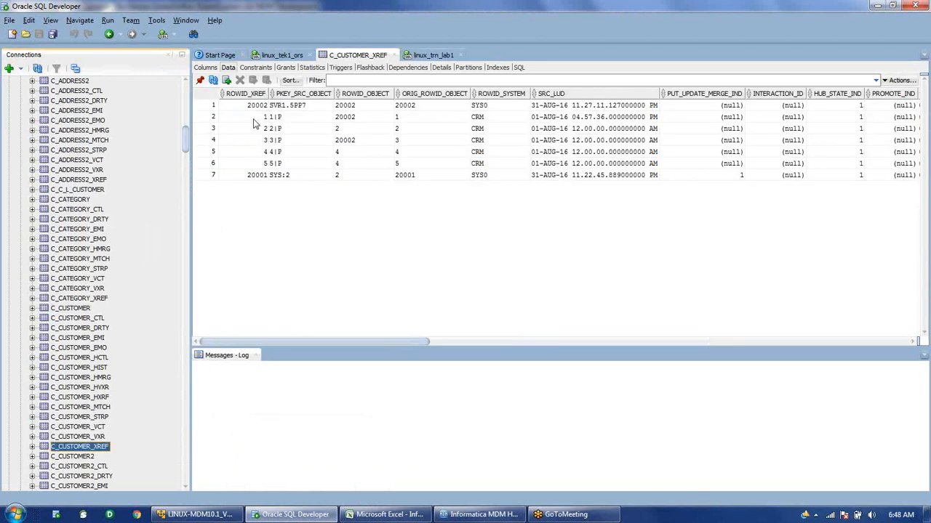
pyautogui.click(303, 122)
pyautogui.moveTo(337, 122); pyautogui.dragTo(351, 123)
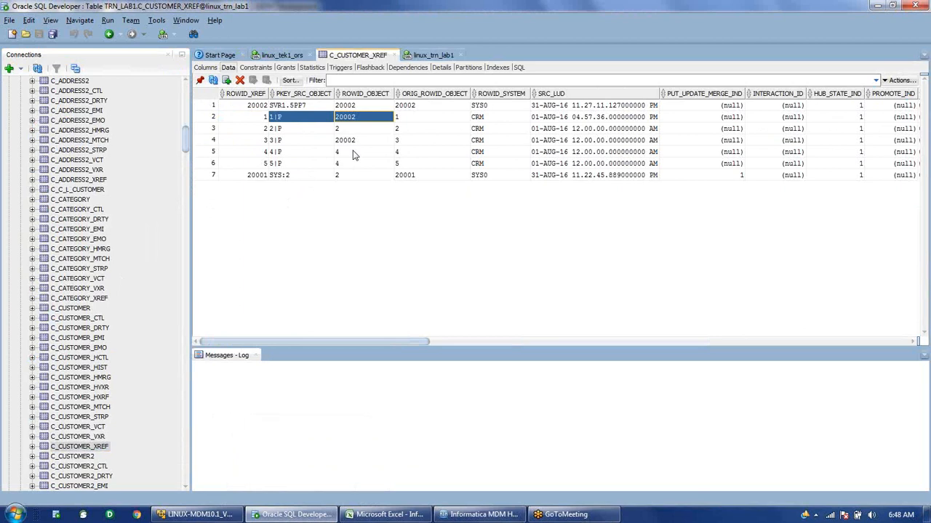
# Open C_CUSTOMER_HMRG sorted by HIST_CREATE_DATE and highlight the 03-SEP-16 MERGEMAN row.
pyautogui.click(86, 381)
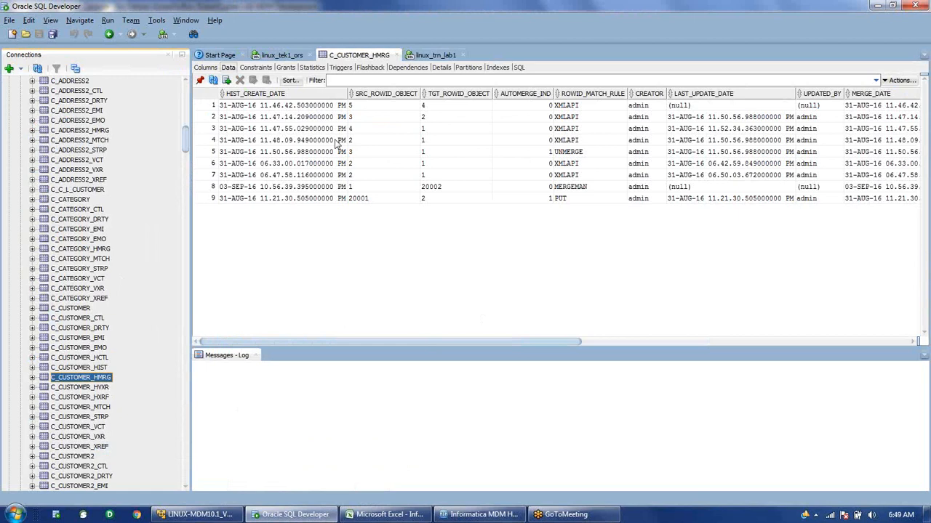
pyautogui.doubleClick(304, 94)
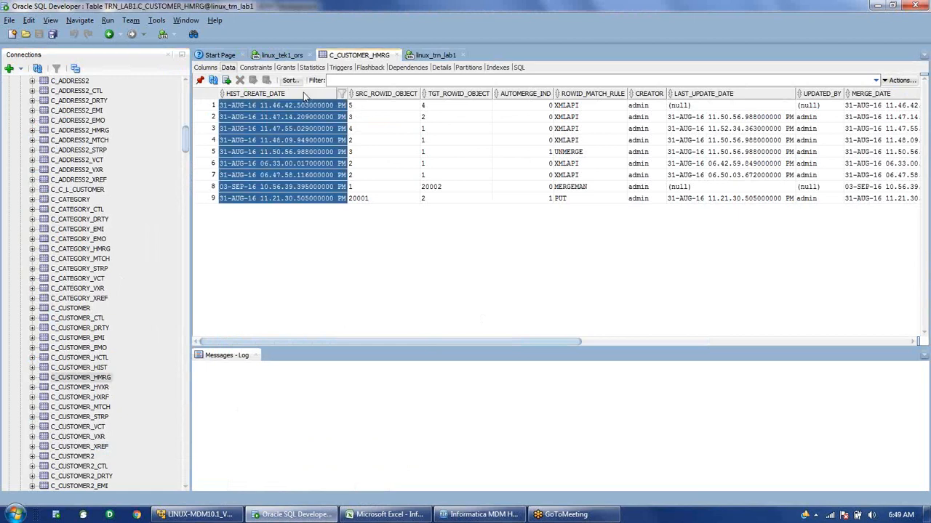
pyautogui.click(197, 200)
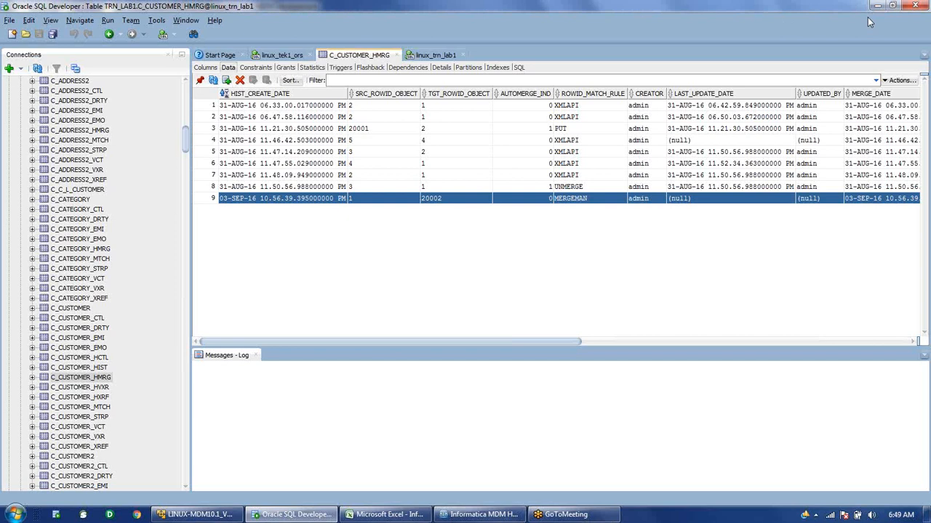
# Return to the Hub Console and select unmerged record 20002, now matched only to record 4.
pyautogui.click(491, 516)
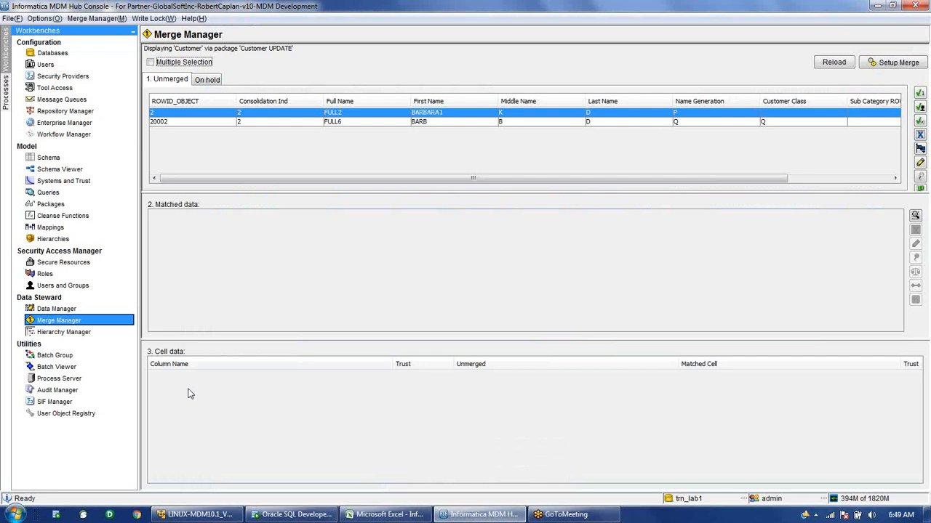
pyautogui.click(179, 125)
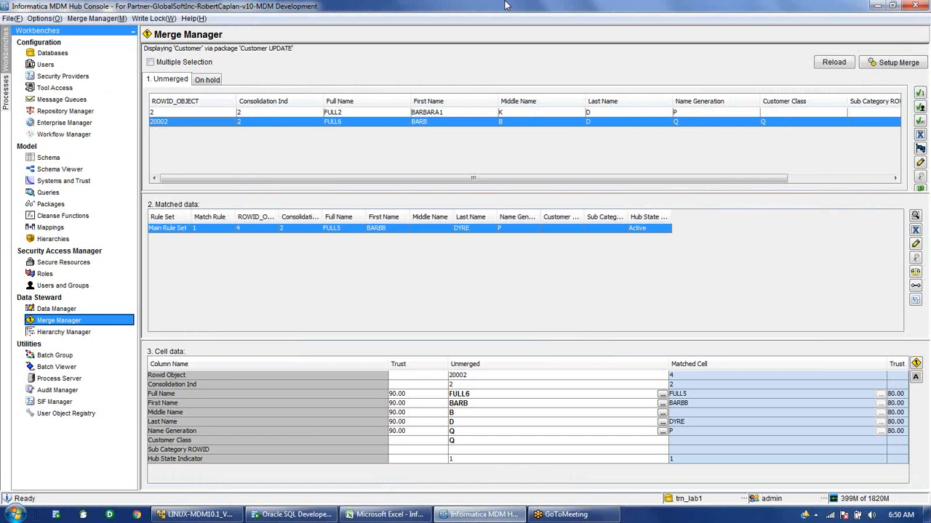
# Refocus the Hub Console and select unmerged record 2 in the Merge Manager.
pyautogui.click(907, 21)
pyautogui.click(791, 43)
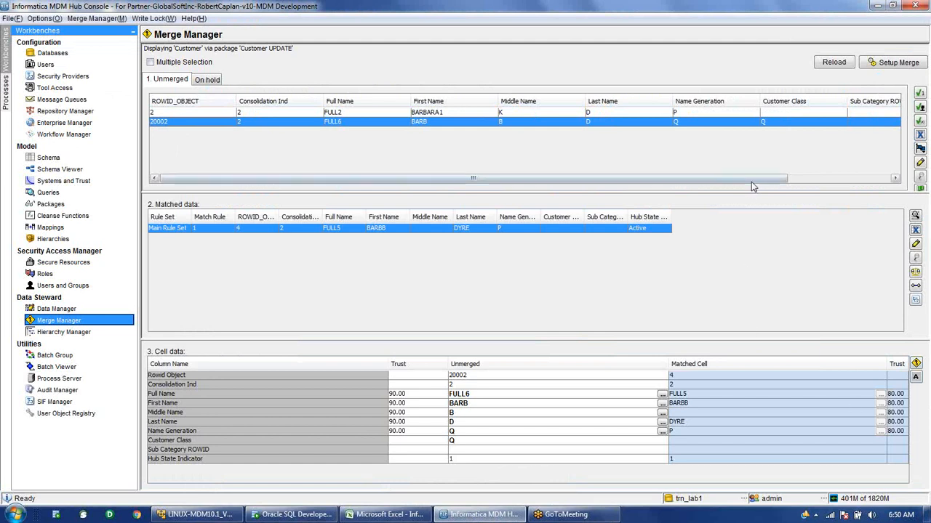
pyautogui.click(736, 111)
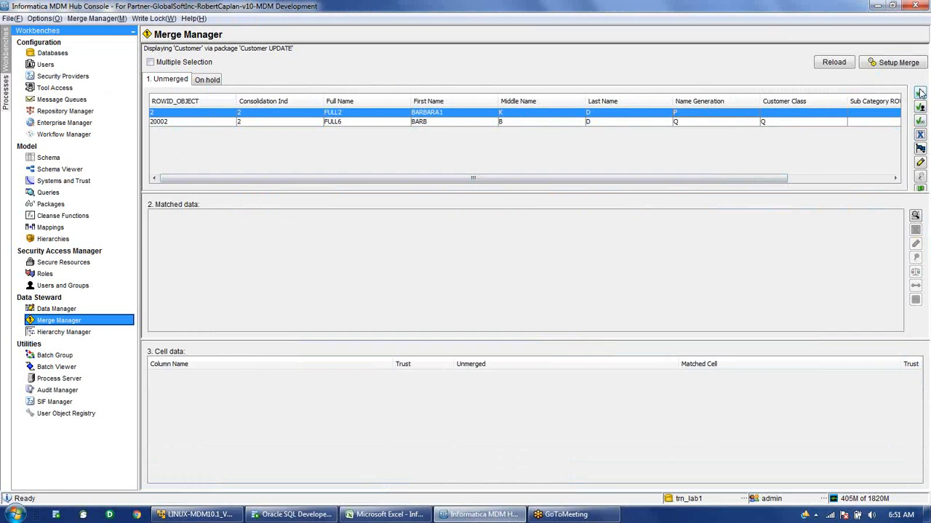
# Set Accept All Unmatched Rows as Unique to Yes in Customer's Match/Merge Setup properties, then head back to Merge Manager.
pyautogui.click(48, 158)
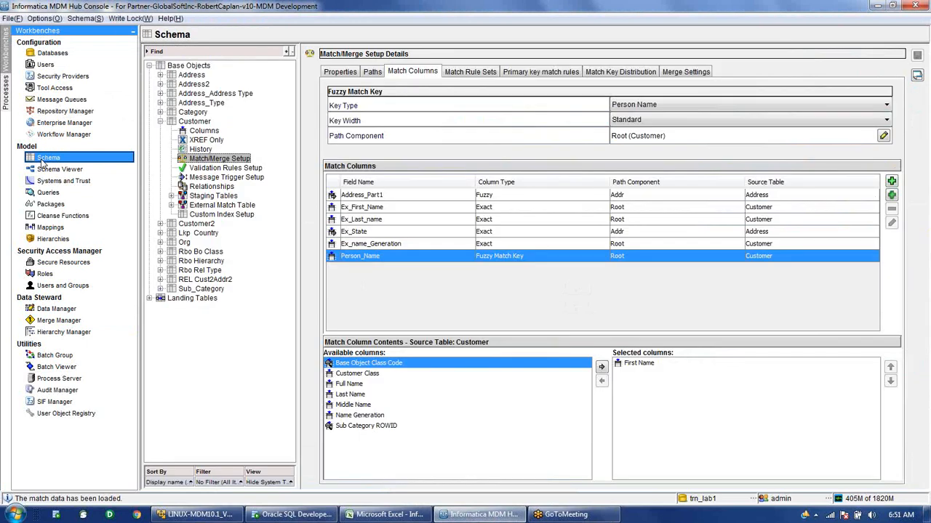
pyautogui.click(685, 70)
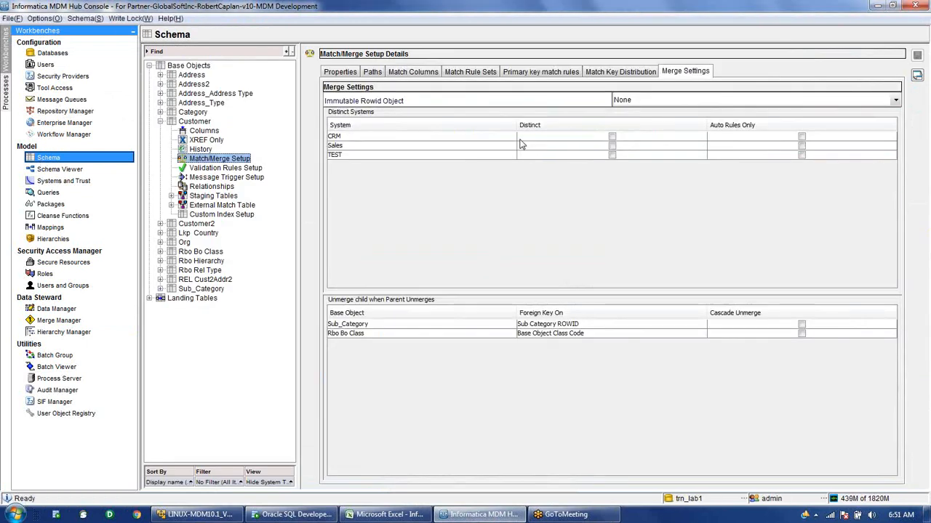
pyautogui.click(339, 73)
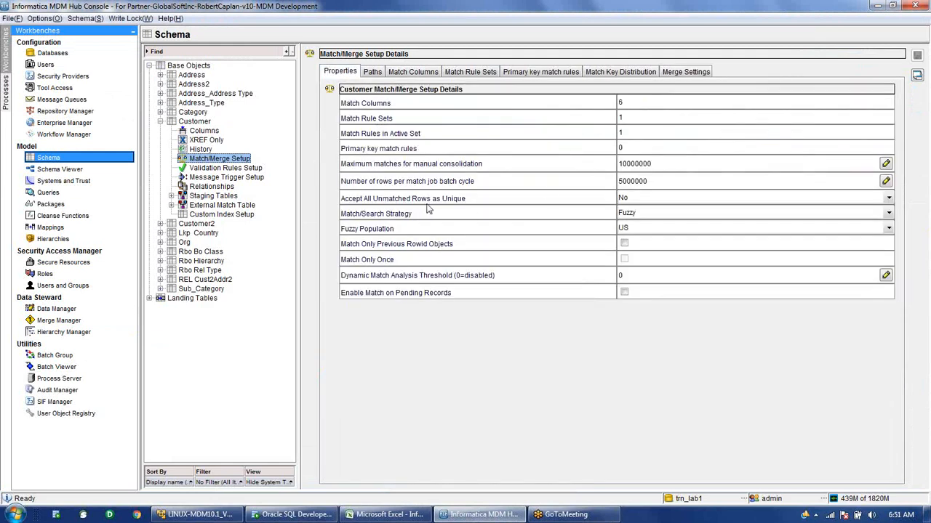
pyautogui.click(635, 199)
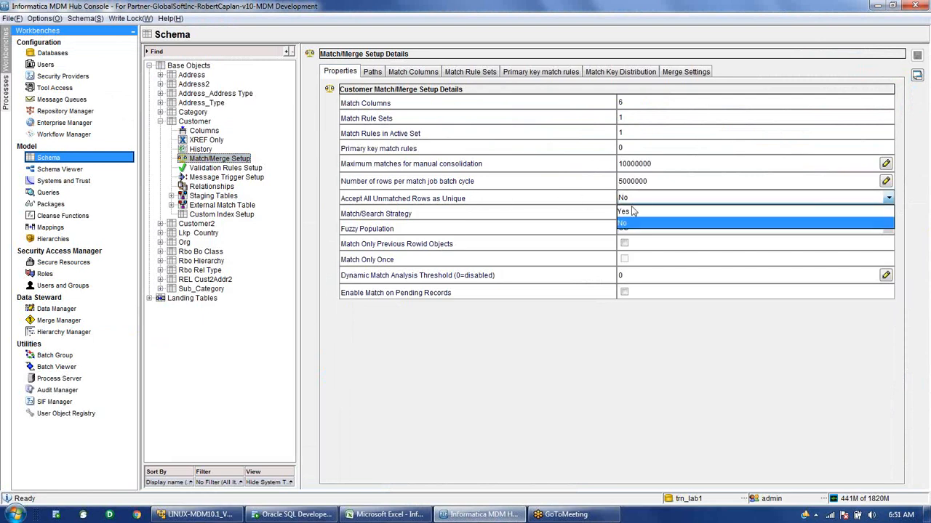
pyautogui.click(629, 212)
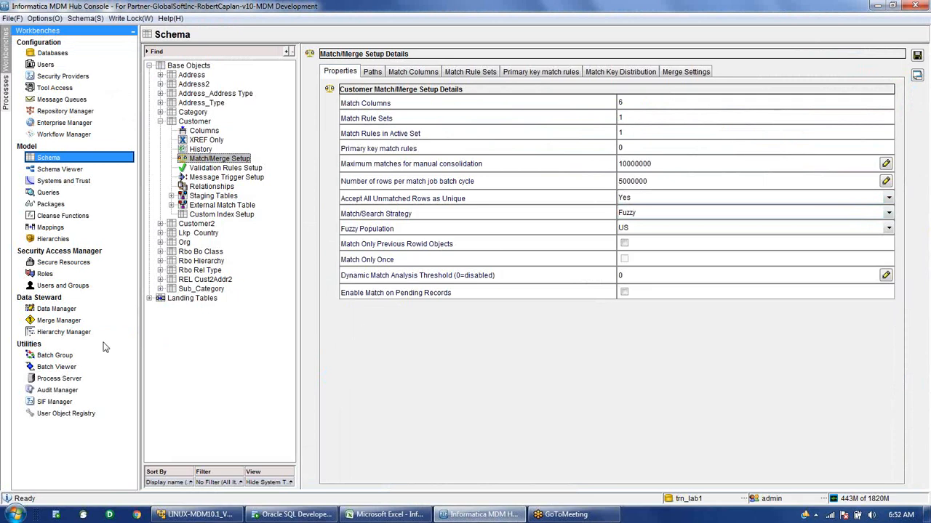
pyautogui.click(61, 325)
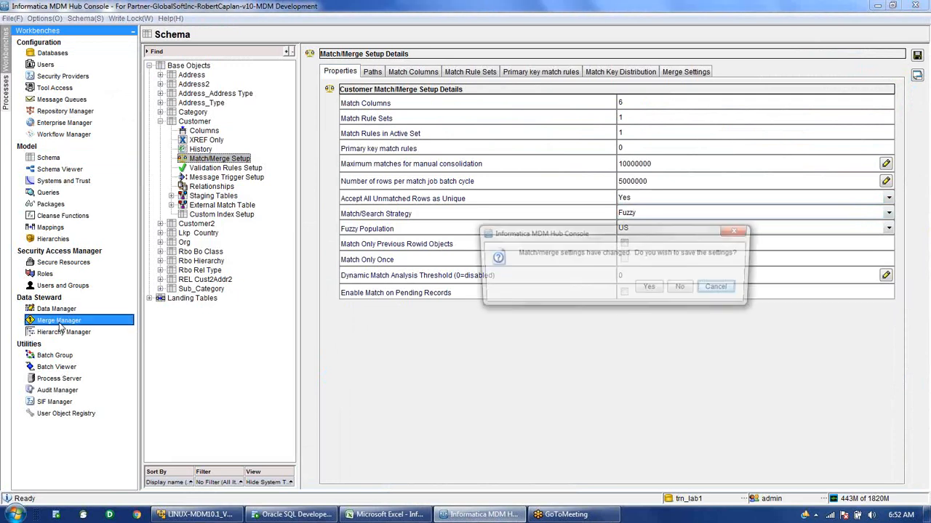
# Decline saving the match/merge change, returning to Merge Manager with records 2 and 20002 unmerged.
pyautogui.click(684, 288)
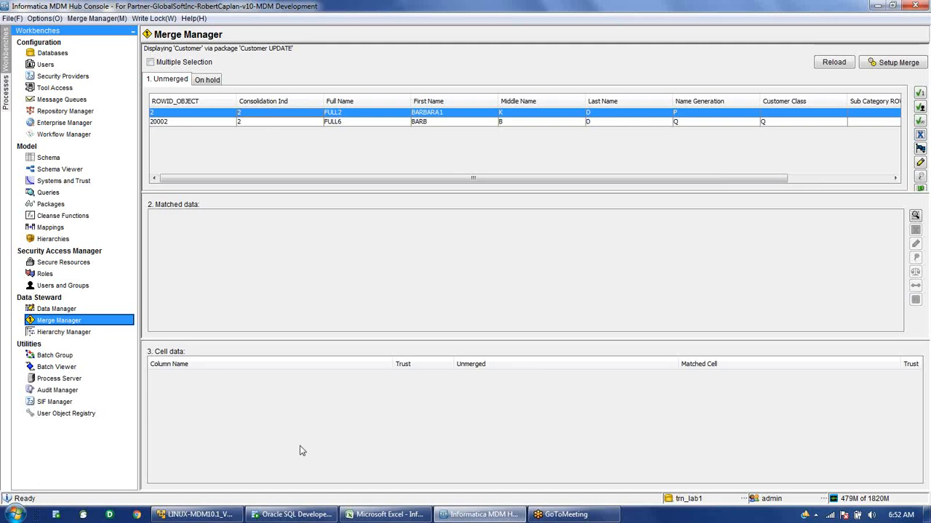
pyautogui.moveTo(291, 515)
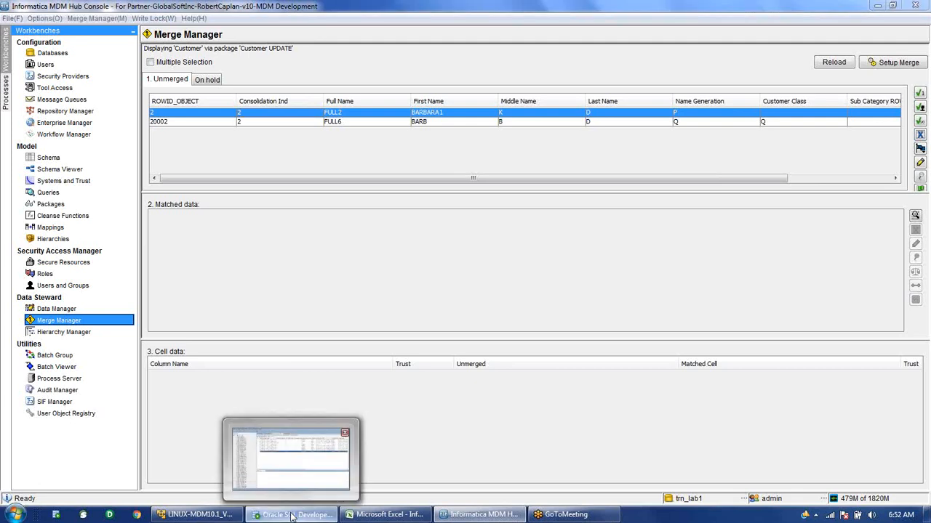
# In SQL Developer, open C_CUSTOMER data and check record 20002's CONSOLIDATION_IND value of 2.
pyautogui.click(291, 515)
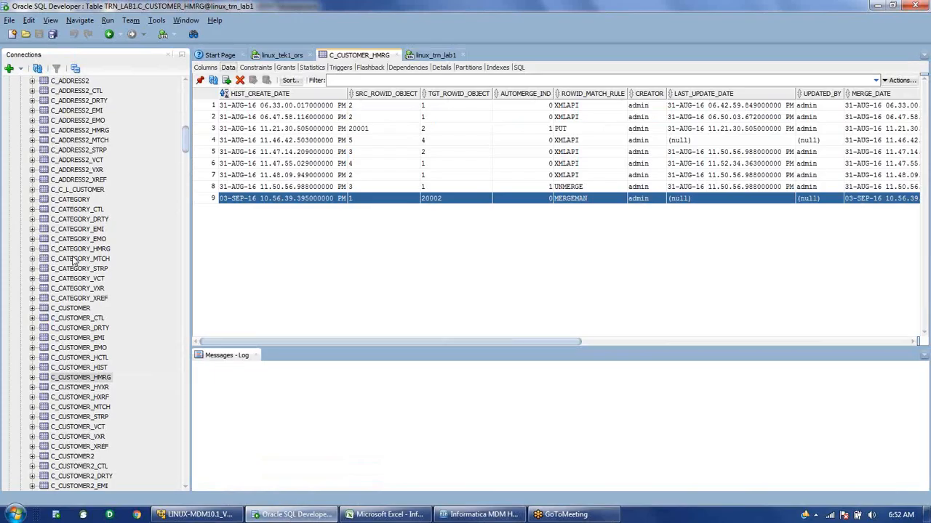
pyautogui.click(76, 310)
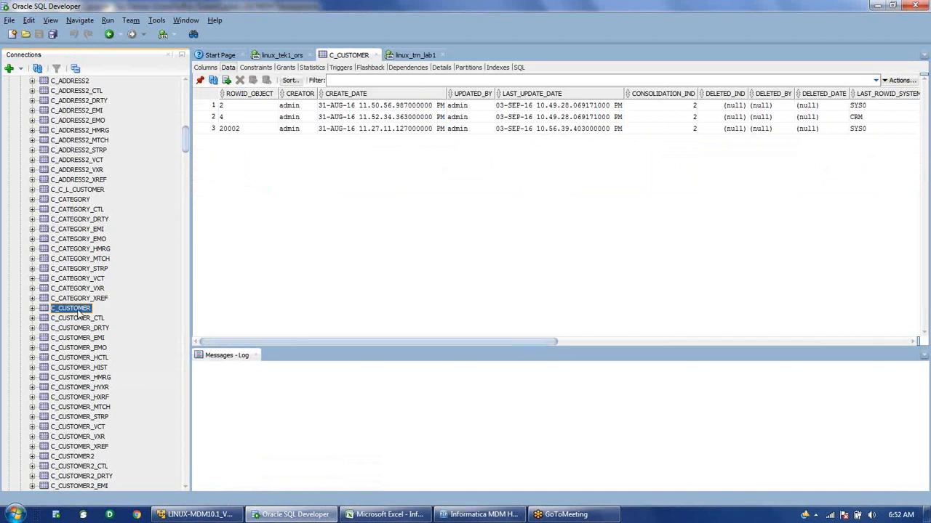
pyautogui.click(210, 129)
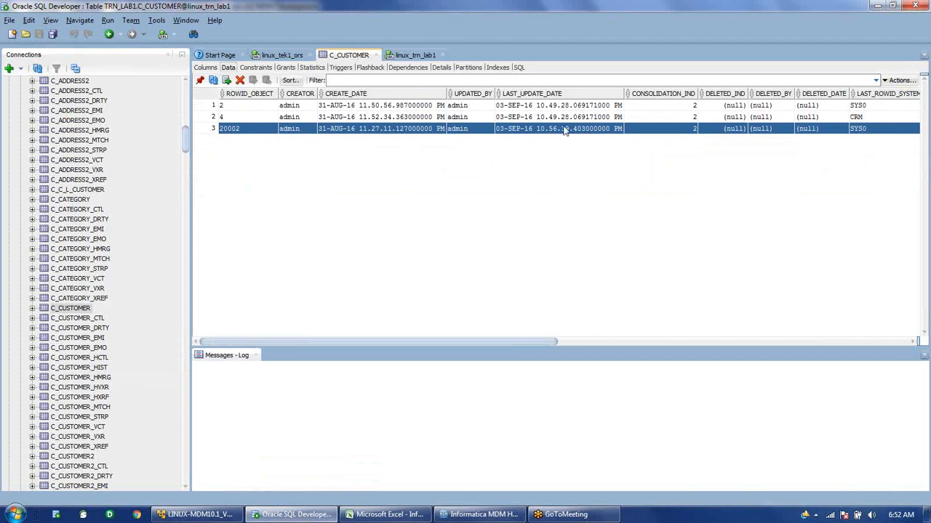
pyautogui.click(674, 129)
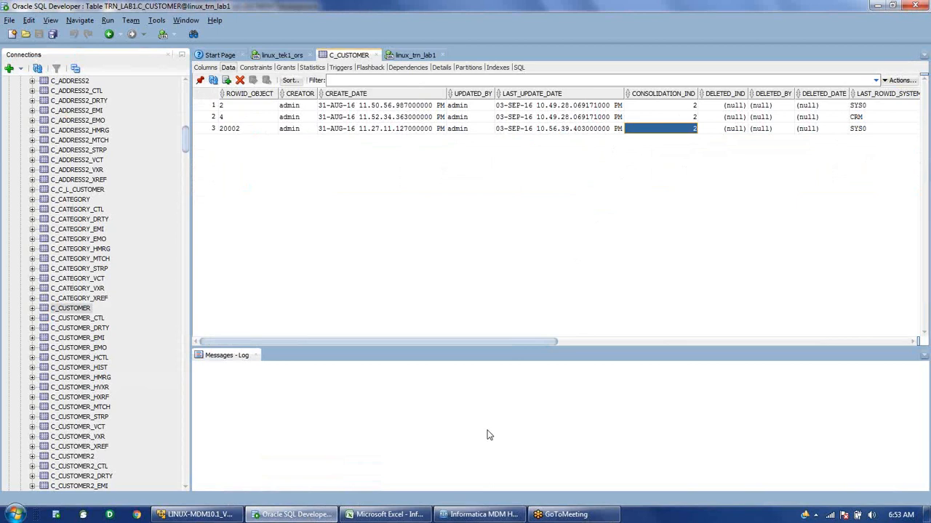
# In the Hub Console, accept unmerged record 2 as unique, leaving 20002 against record 4.
pyautogui.click(480, 518)
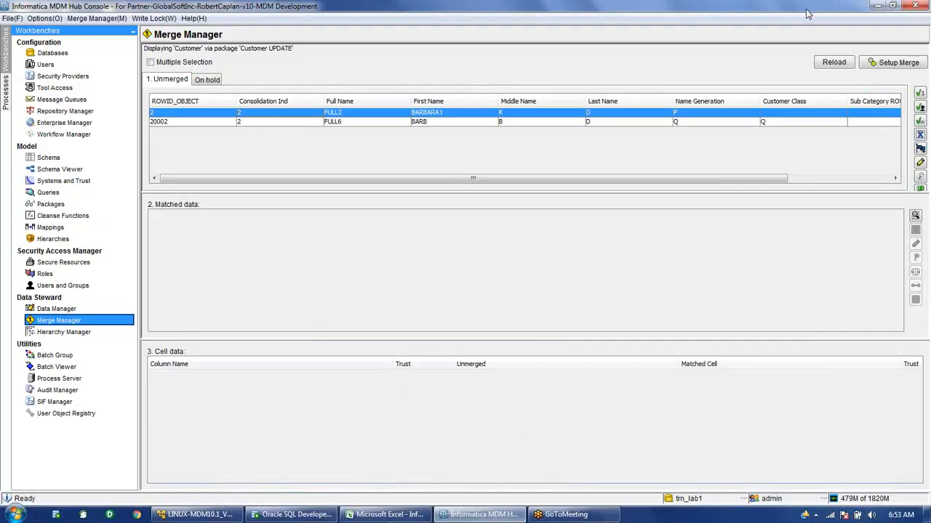
pyautogui.click(920, 95)
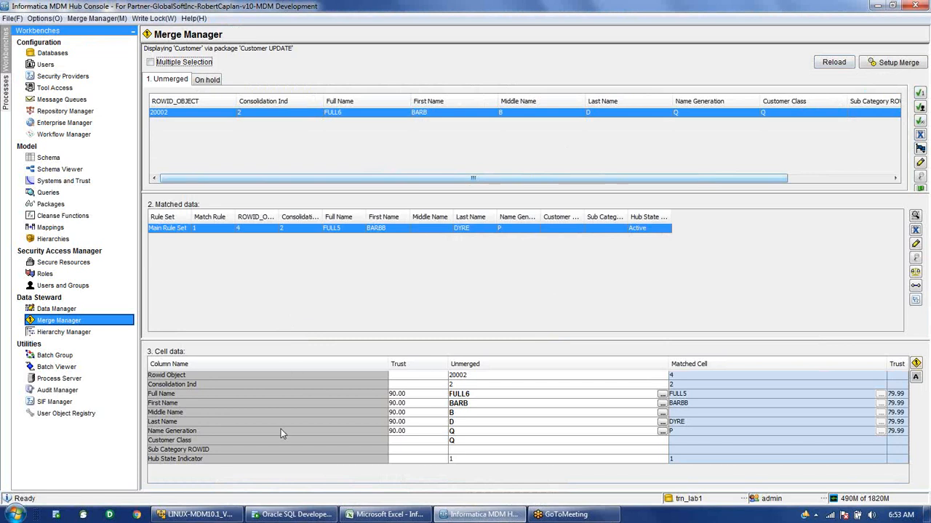
# Refresh C_CUSTOMER data and confirm record 2 now has CONSOLIDATION_IND 1, records 4 and 20002 still 2.
pyautogui.click(277, 520)
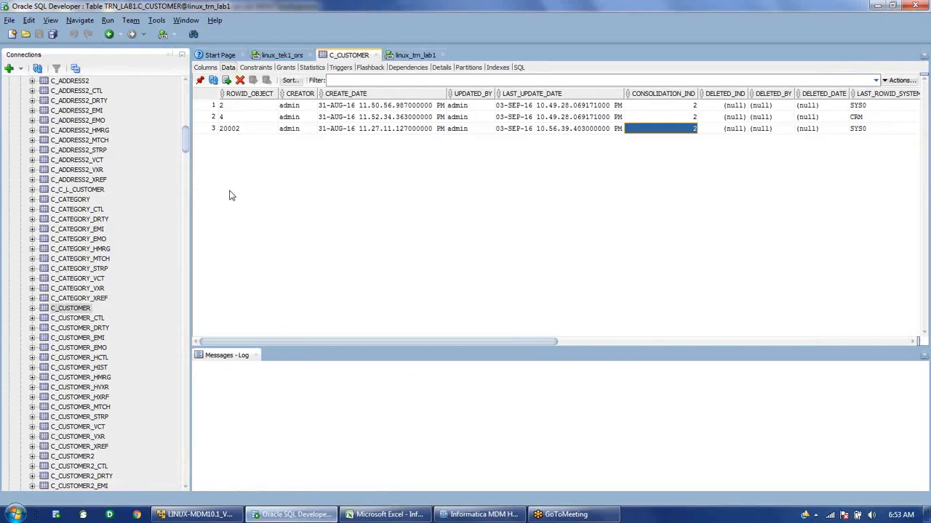
pyautogui.click(213, 81)
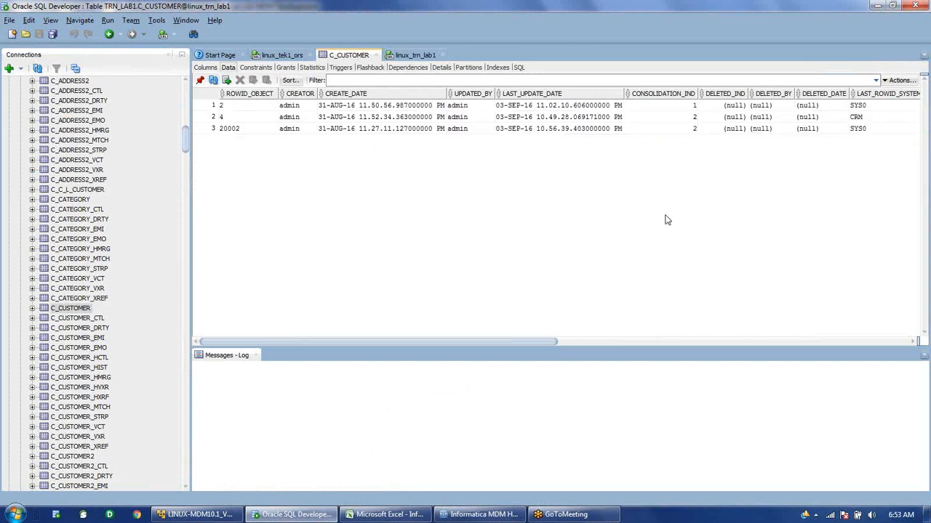
pyautogui.click(685, 107)
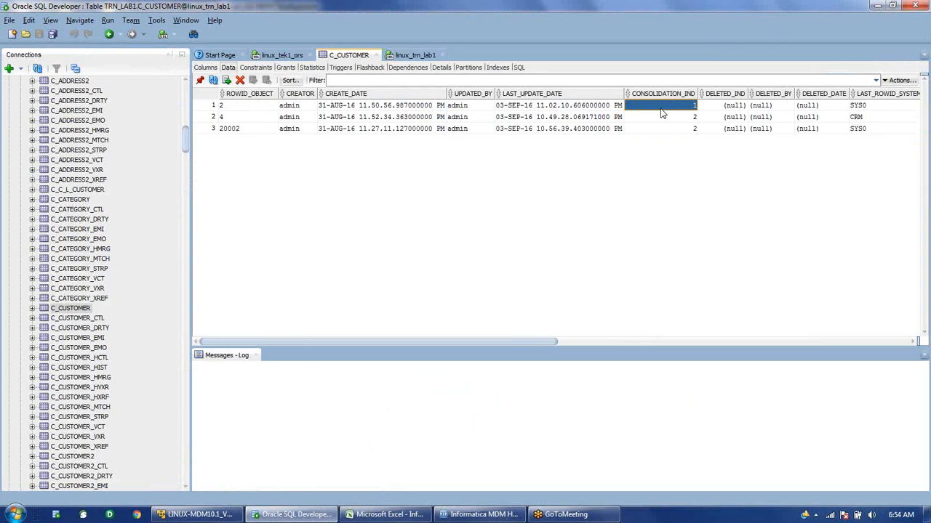
pyautogui.moveTo(660, 118); pyautogui.dragTo(658, 136)
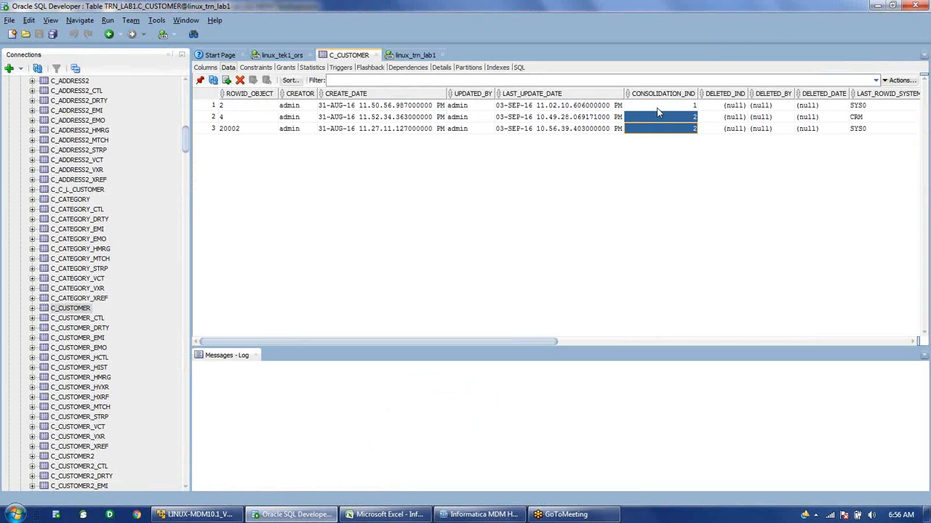
# Recheck record 2's consolidation indicator, then return to the MDM Hub Merge Manager.
pyautogui.click(658, 109)
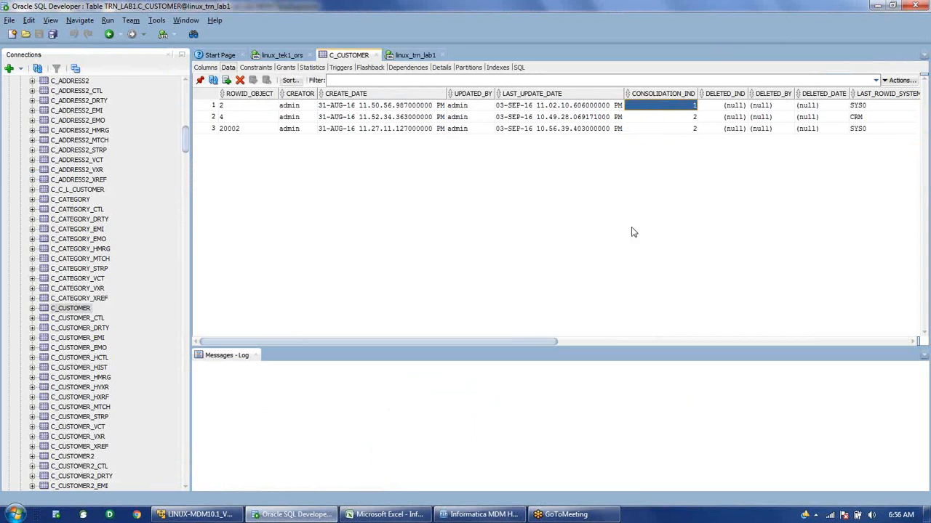
pyautogui.click(496, 517)
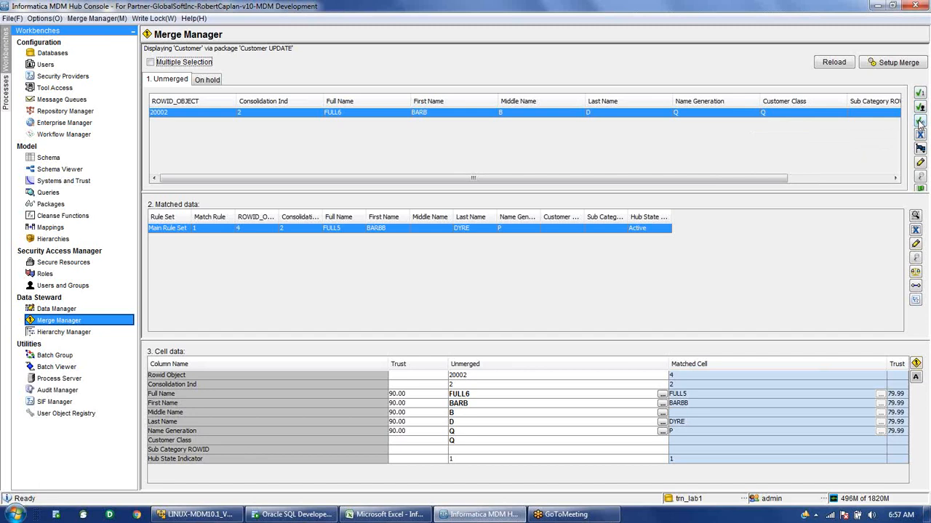
# Adjust the Merge Manager comparison view of record 20002 against matched record 4.
pyautogui.moveTo(759, 178); pyautogui.dragTo(761, 182)
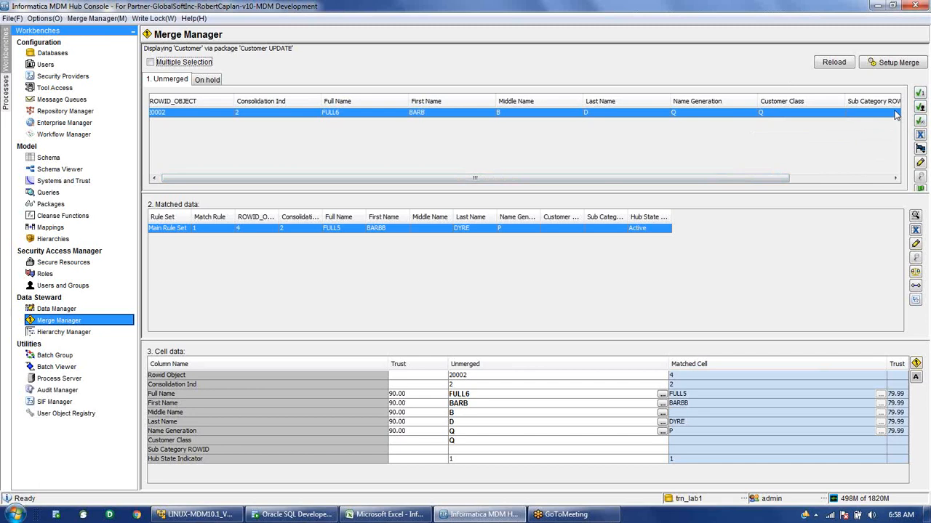
# Open the Cross-Reference Viewer for record 20002, widening and repositioning it.
pyautogui.click(920, 136)
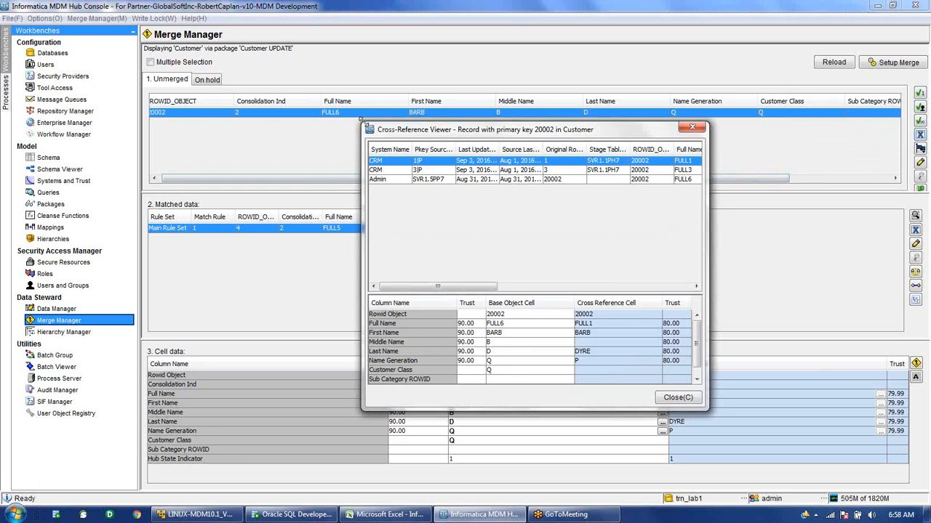
pyautogui.moveTo(361, 117); pyautogui.dragTo(183, 118)
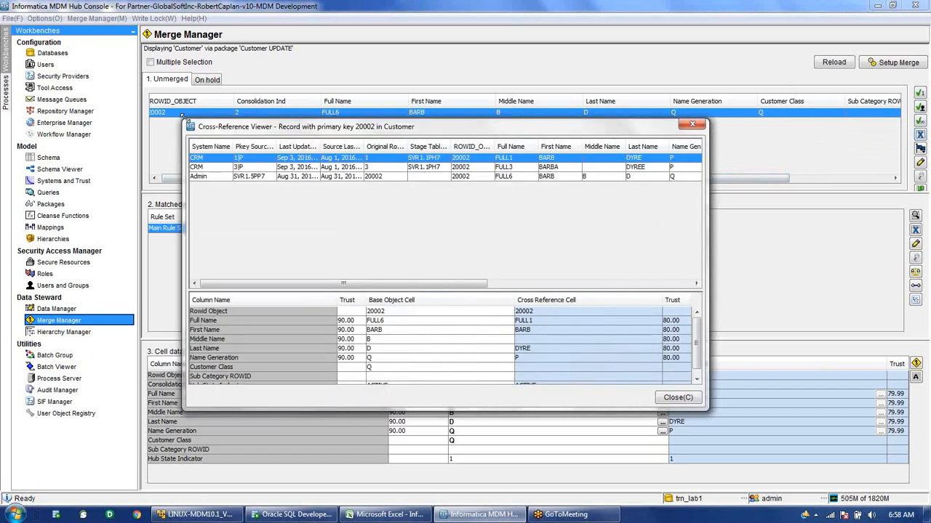
pyautogui.moveTo(333, 134); pyautogui.dragTo(330, 151)
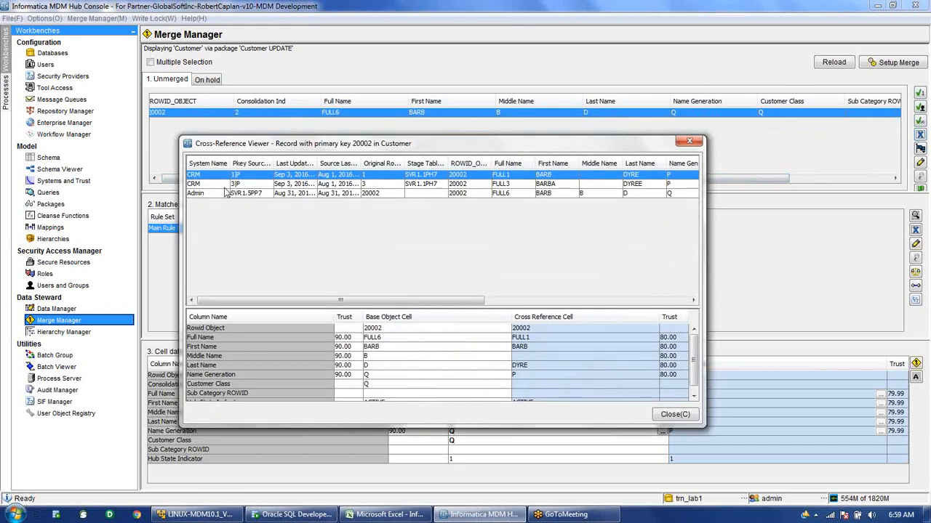
# Inspect the Admin and two CRM cross-references, widening Original Rowid and Source Last Update, then close.
pyautogui.click(333, 195)
pyautogui.moveTo(405, 158); pyautogui.dragTo(423, 158)
pyautogui.moveTo(361, 162); pyautogui.dragTo(381, 164)
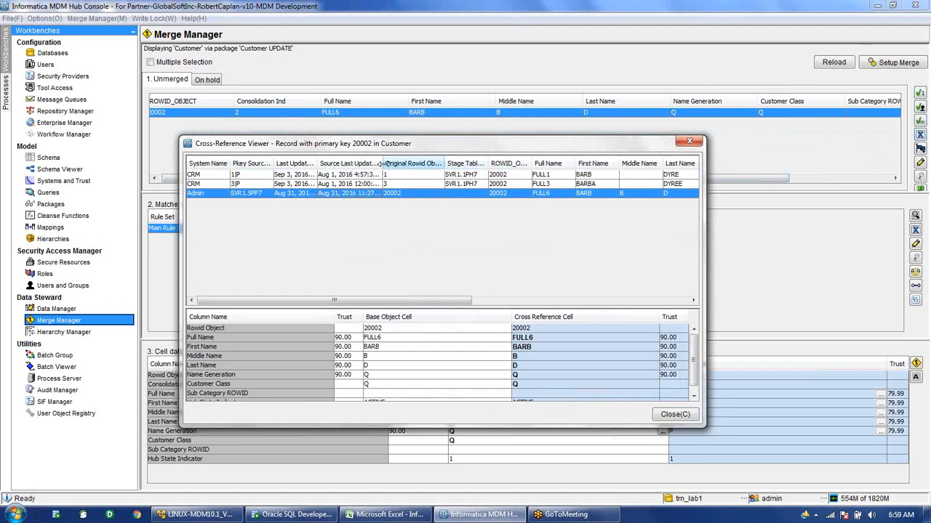
pyautogui.click(399, 176)
pyautogui.click(397, 184)
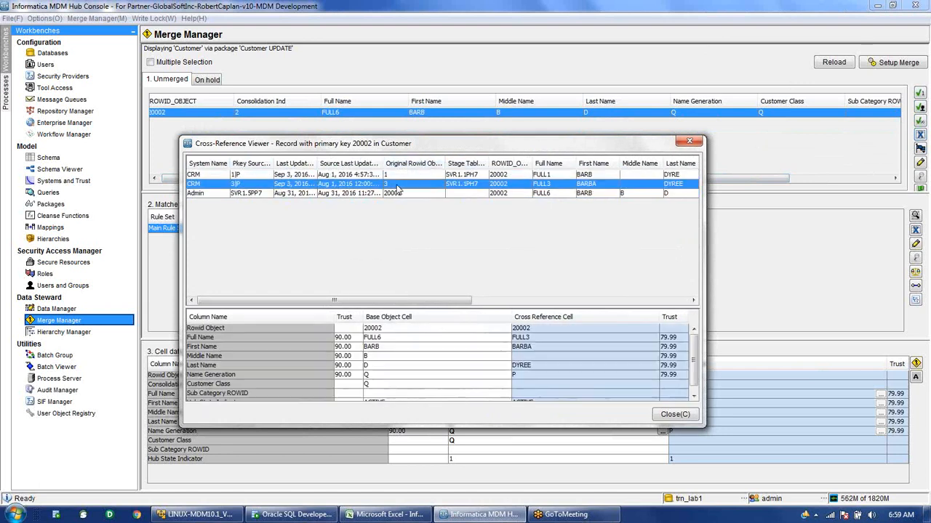
pyautogui.click(397, 193)
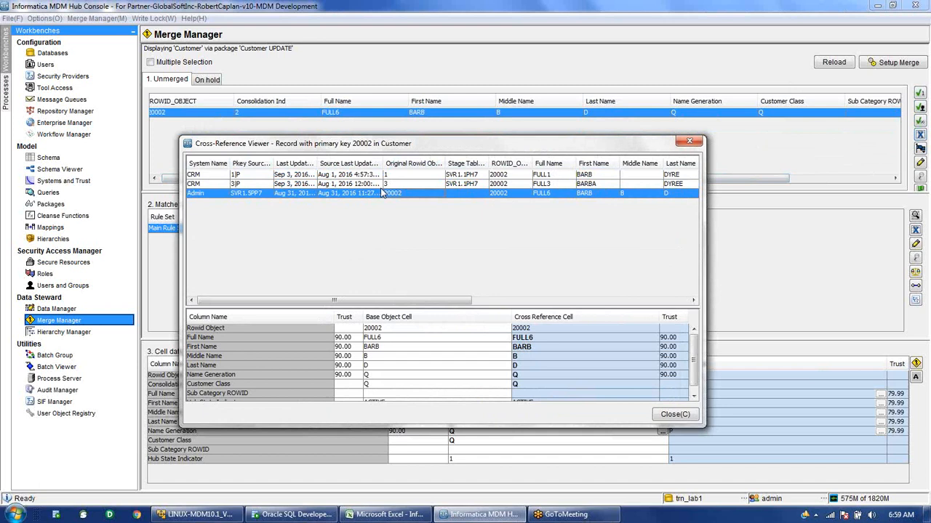
pyautogui.click(680, 416)
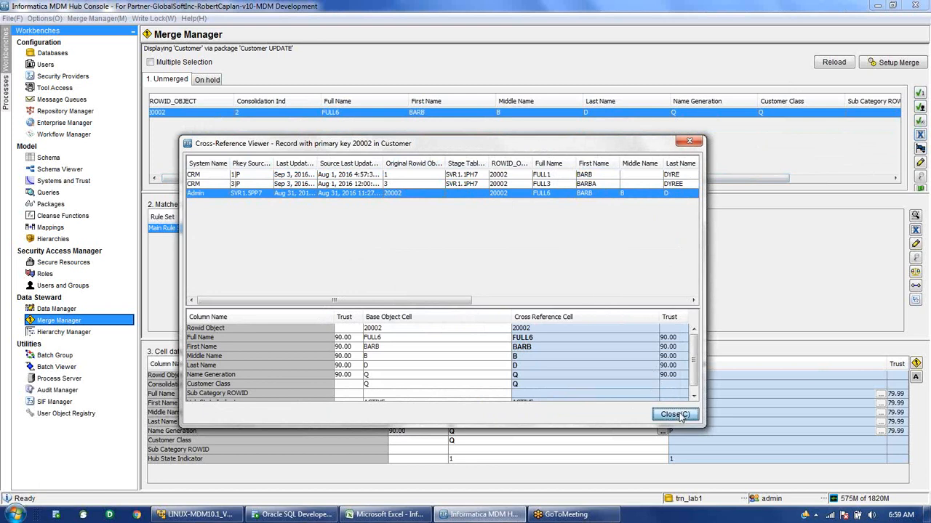
# Close the cross-reference viewer and show the Put on hold / Queue / Reset / Reassign actions for record 20002.
pyautogui.click(676, 415)
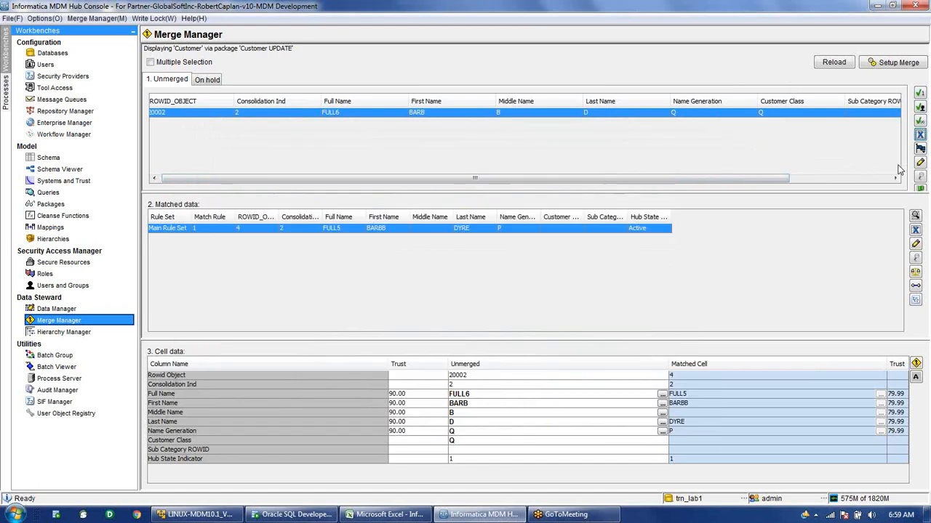
pyautogui.click(920, 148)
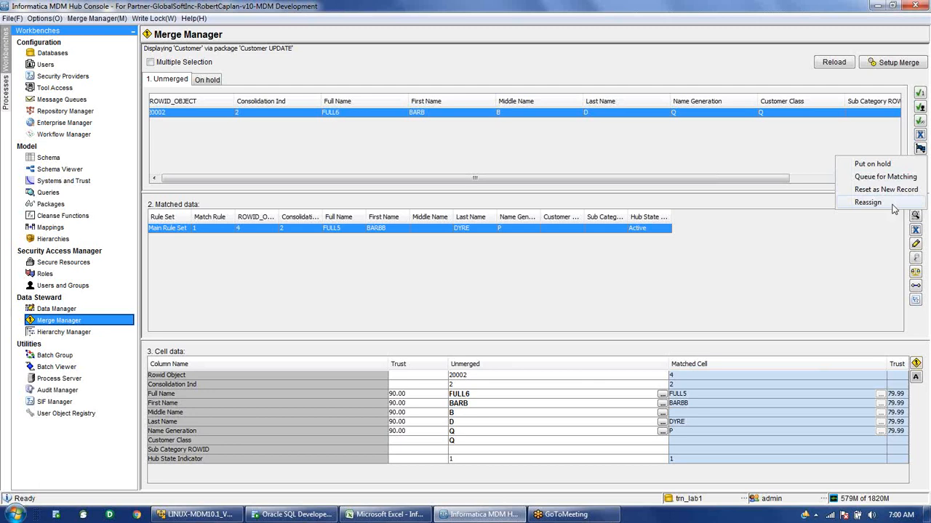
# Review the record state choices, then widen the ROWID_OBJECT column in the Matched data table.
pyautogui.click(825, 205)
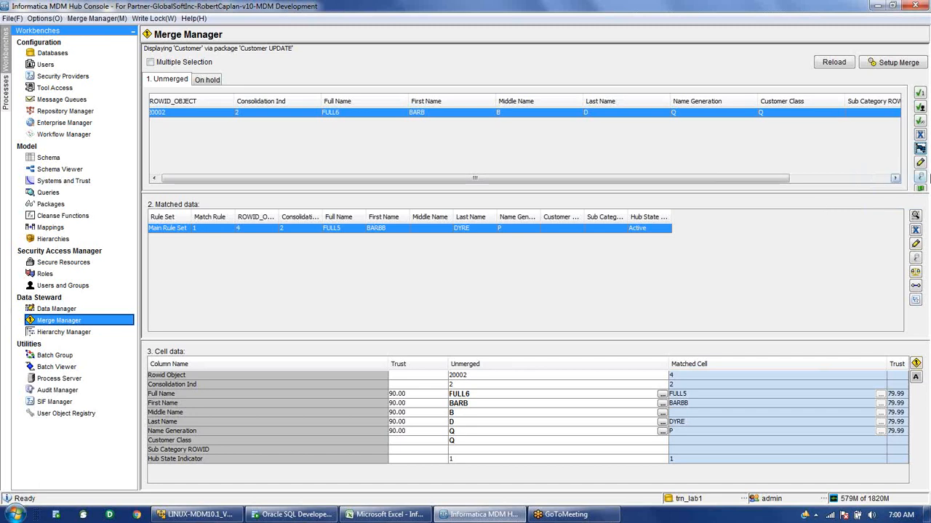
pyautogui.click(920, 178)
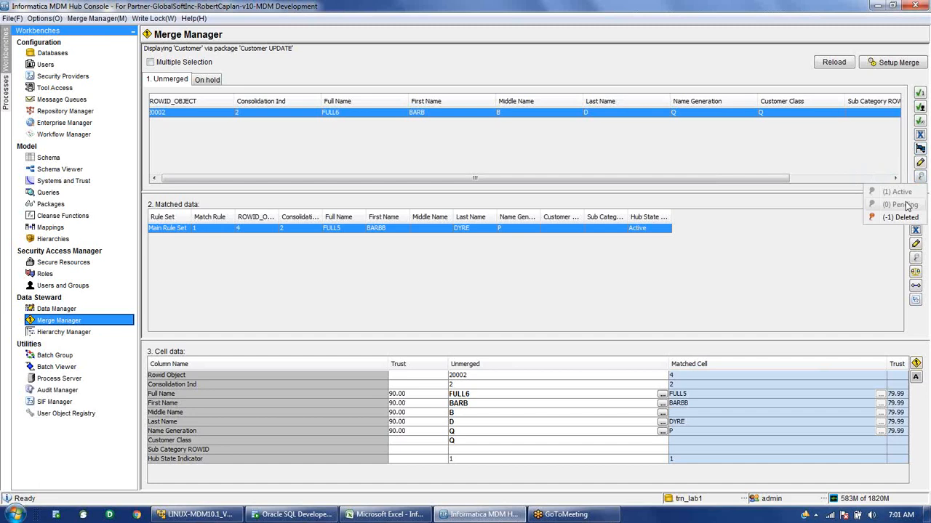
pyautogui.click(736, 182)
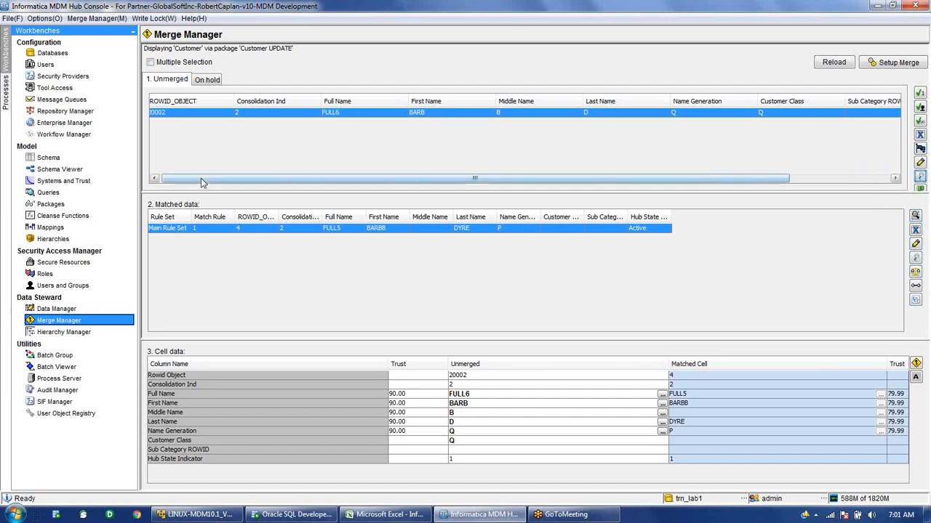
pyautogui.moveTo(203, 182); pyautogui.dragTo(187, 181)
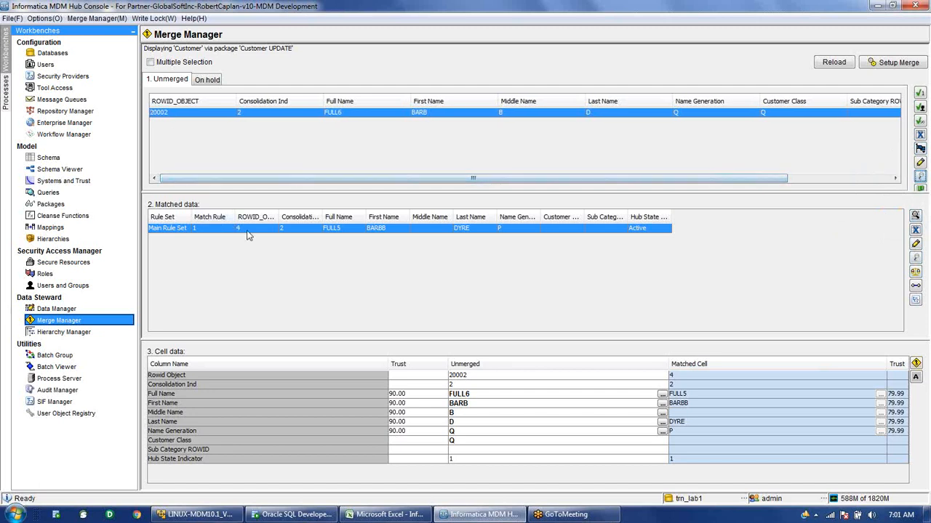
pyautogui.moveTo(279, 217); pyautogui.dragTo(298, 217)
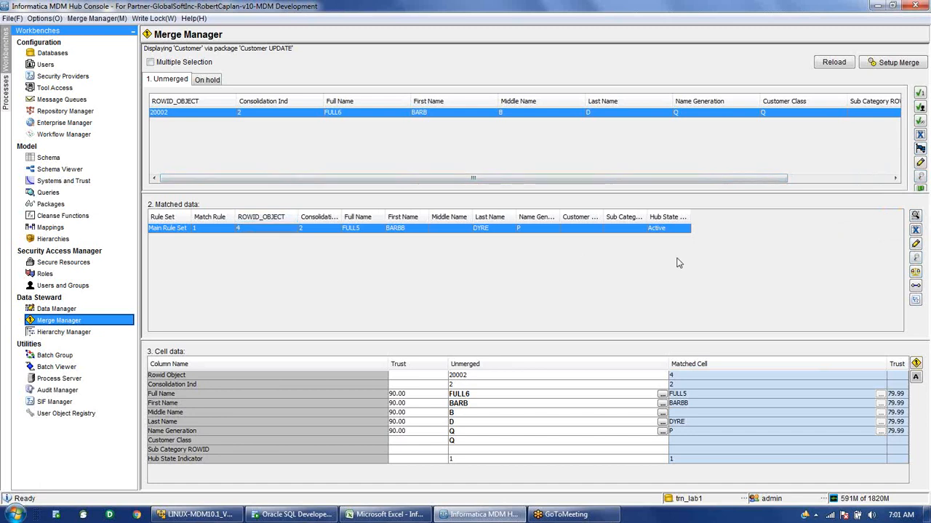
# Start a potential-match search and add a ROWID_OBJECT 'is exactly' query parameter.
pyautogui.click(915, 217)
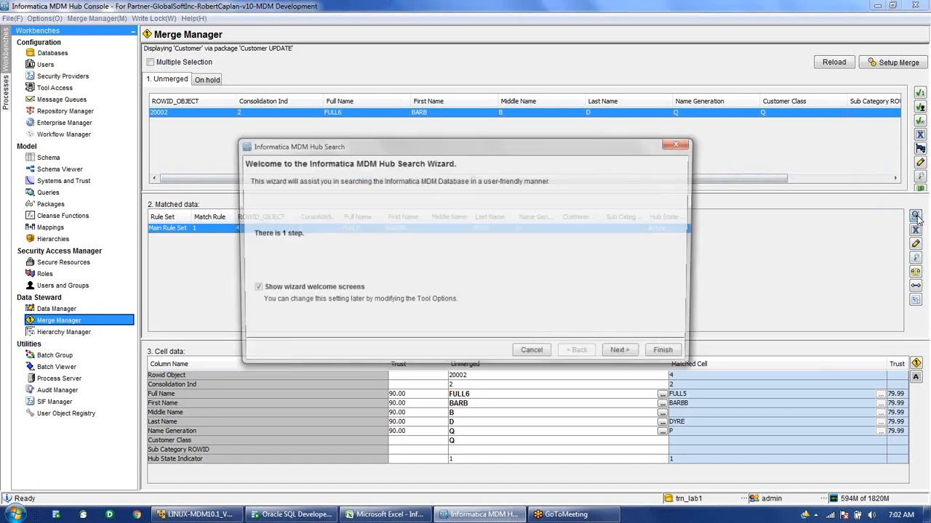
pyautogui.moveTo(559, 147); pyautogui.dragTo(674, 159)
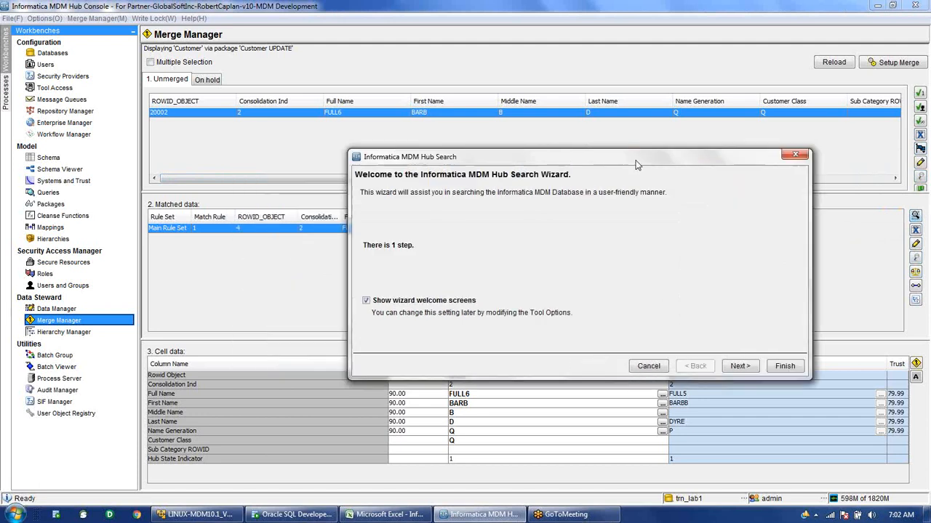
pyautogui.click(722, 359)
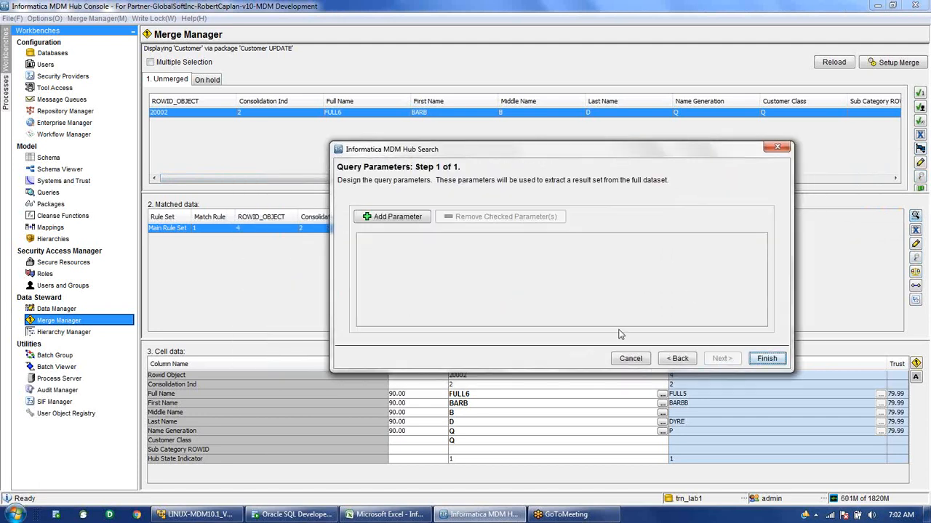
pyautogui.click(390, 218)
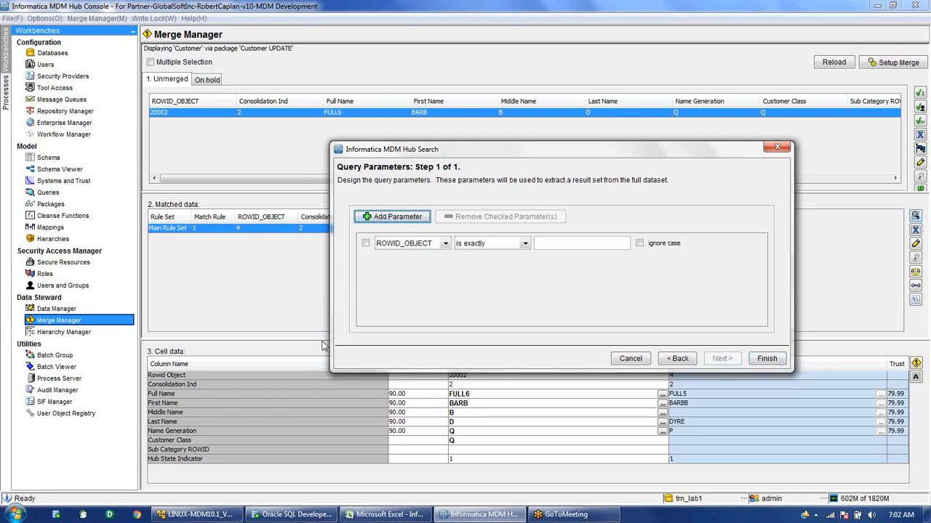
pyautogui.moveTo(301, 520)
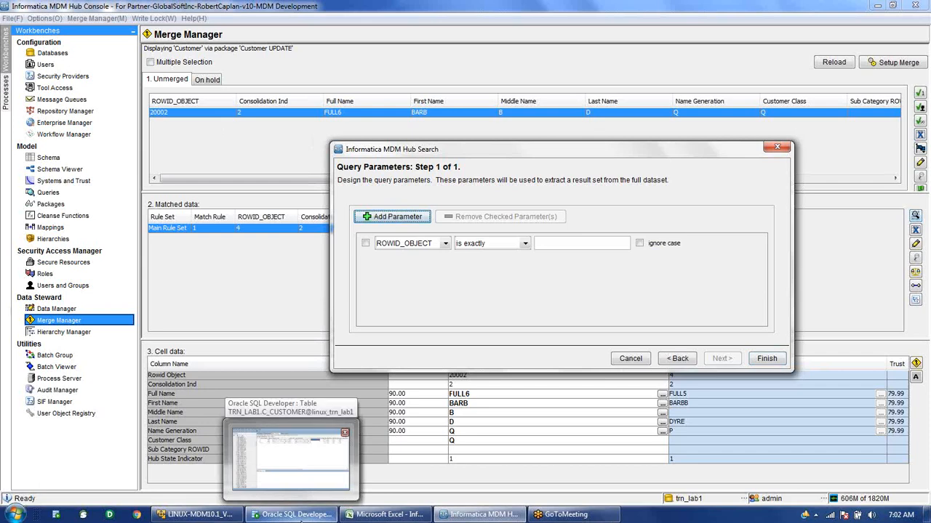
pyautogui.click(300, 521)
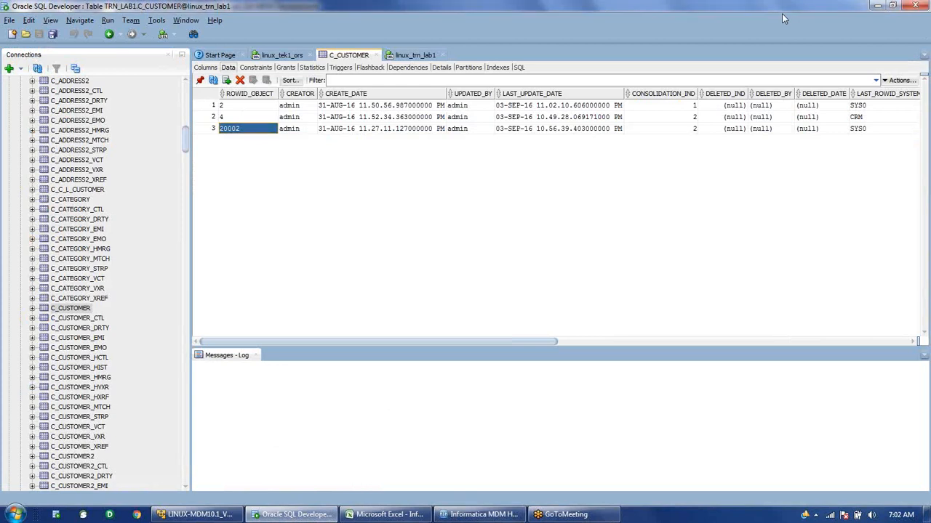
pyautogui.click(249, 106)
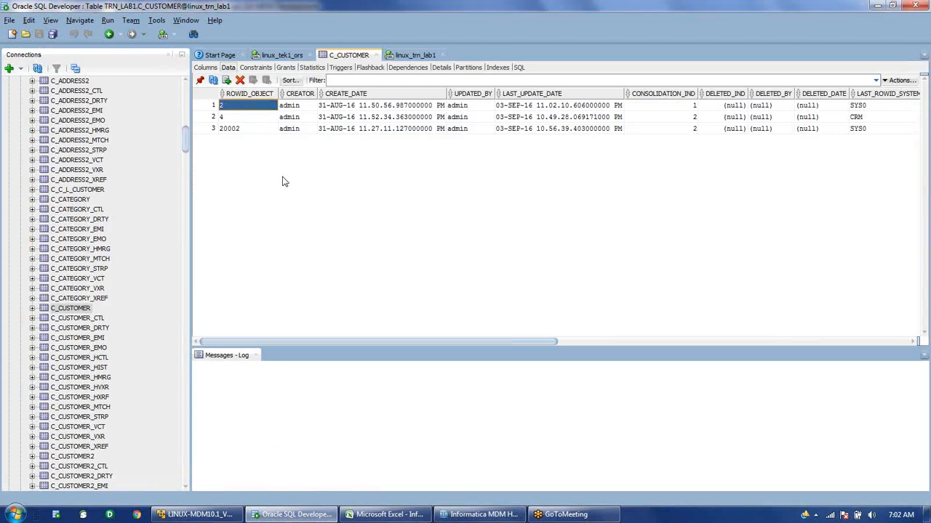
pyautogui.click(488, 514)
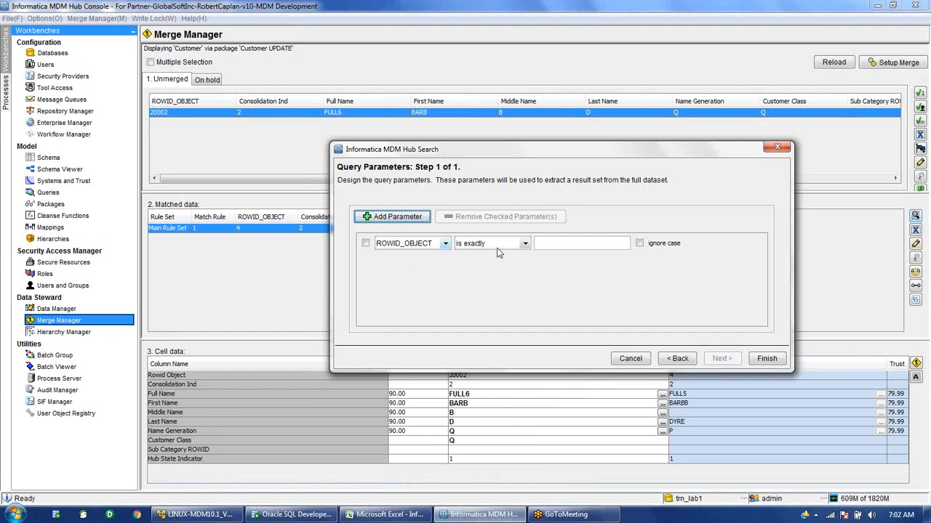
# Search for ROWID_OBJECT value 2 to load record 2 (FULL2) as the matched record.
pyautogui.click(596, 243)
pyautogui.write('2')
pyautogui.moveTo(612, 158); pyautogui.dragTo(449, 131)
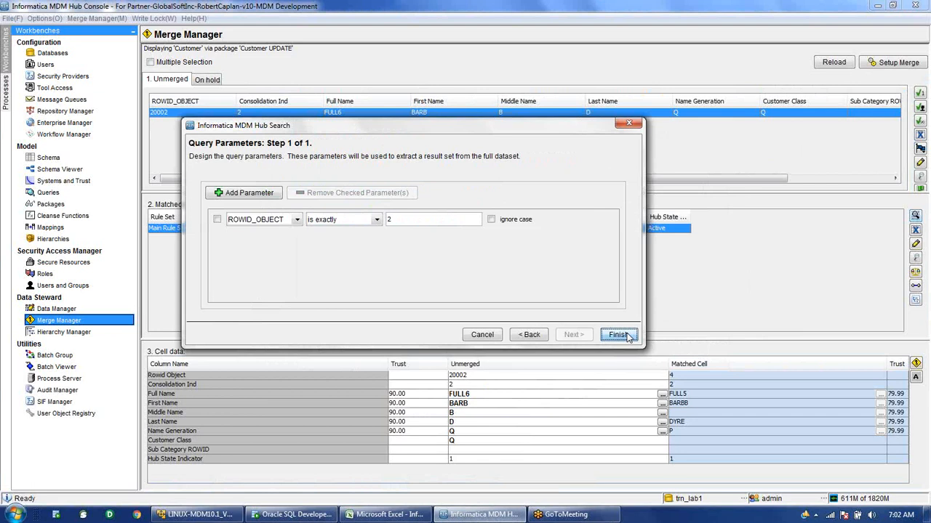
pyautogui.click(625, 336)
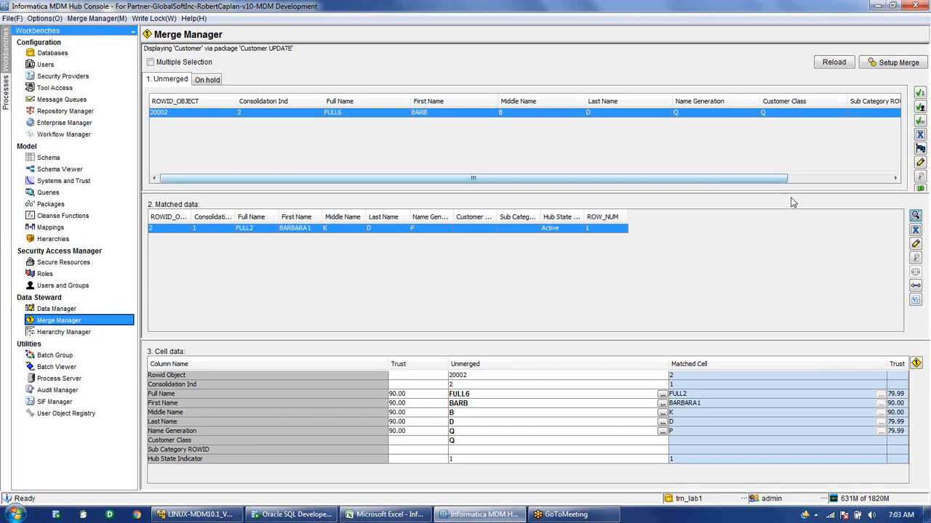
pyautogui.click(916, 231)
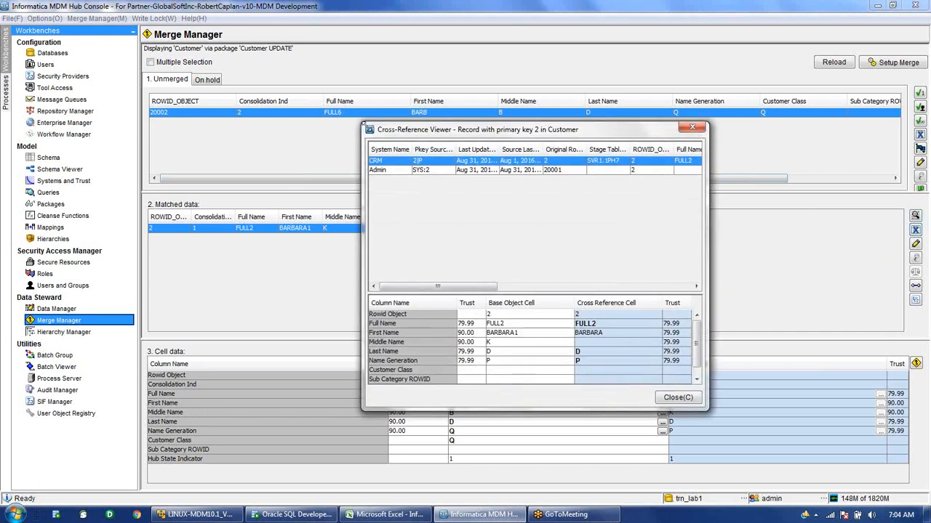
pyautogui.moveTo(364, 123); pyautogui.dragTo(75, 107)
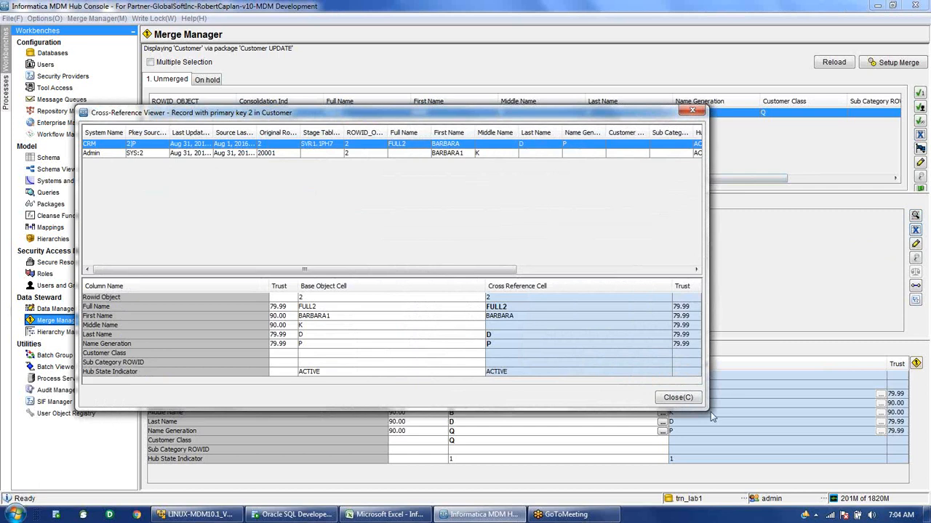
pyautogui.moveTo(708, 412); pyautogui.dragTo(873, 404)
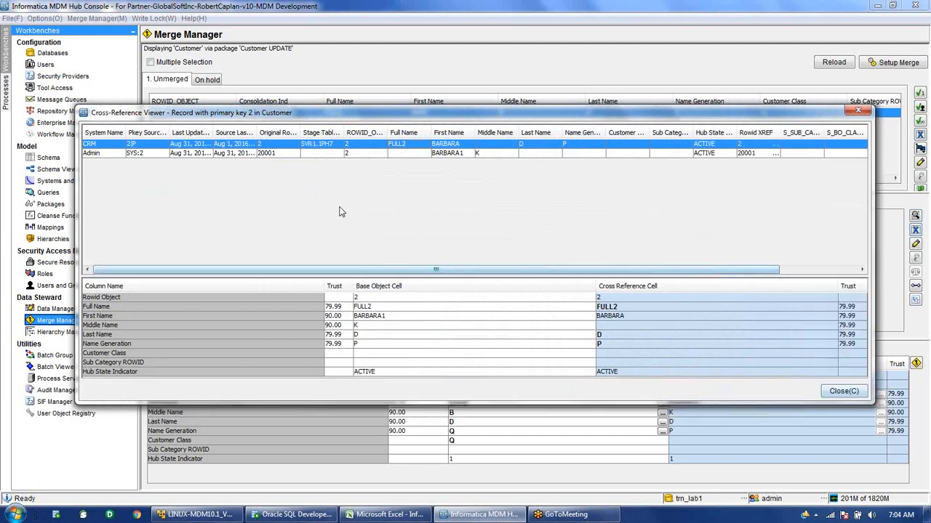
pyautogui.click(459, 154)
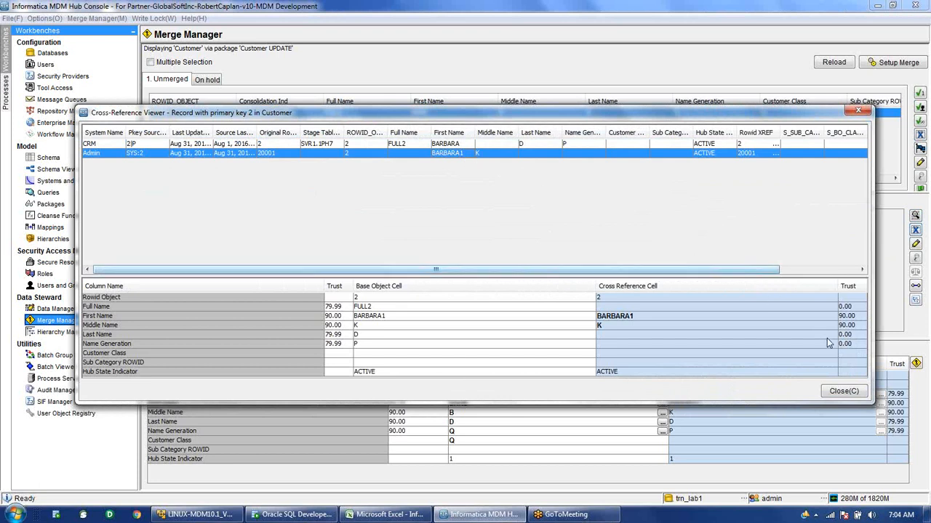
pyautogui.click(843, 392)
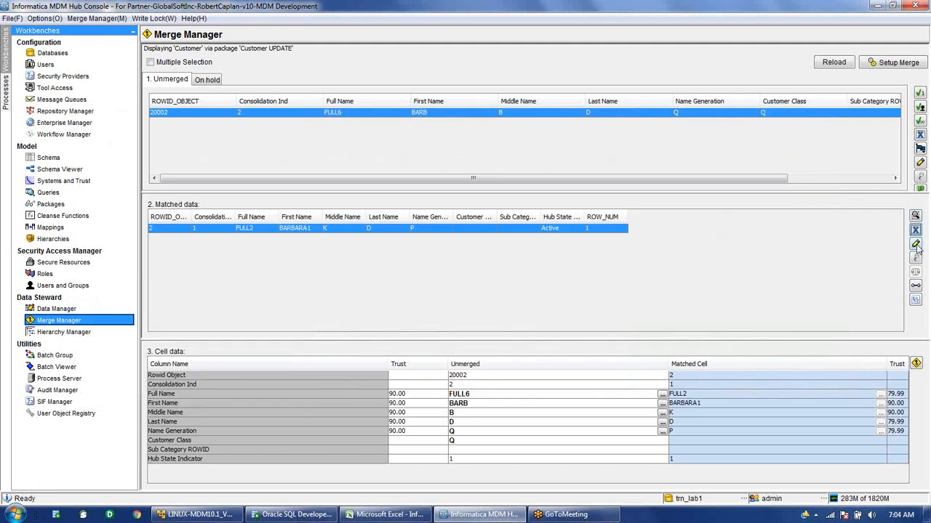
pyautogui.click(916, 245)
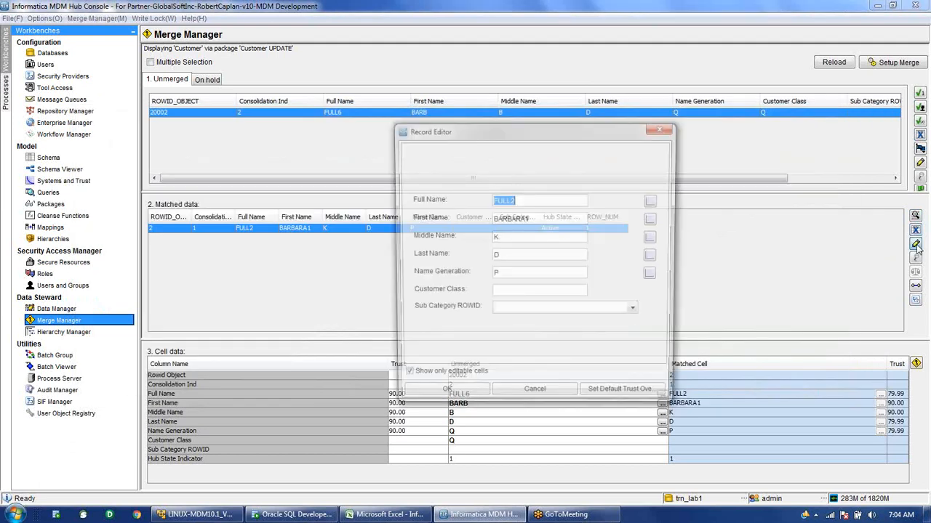
pyautogui.click(551, 400)
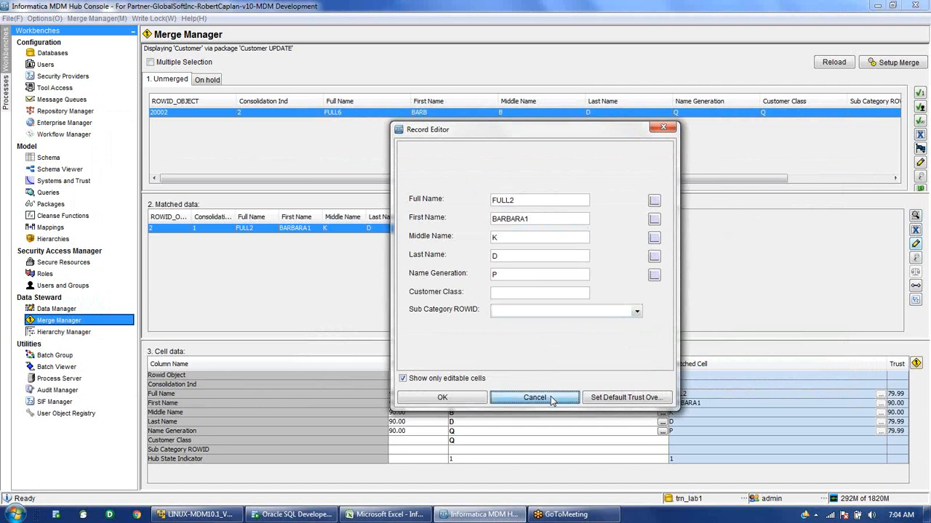
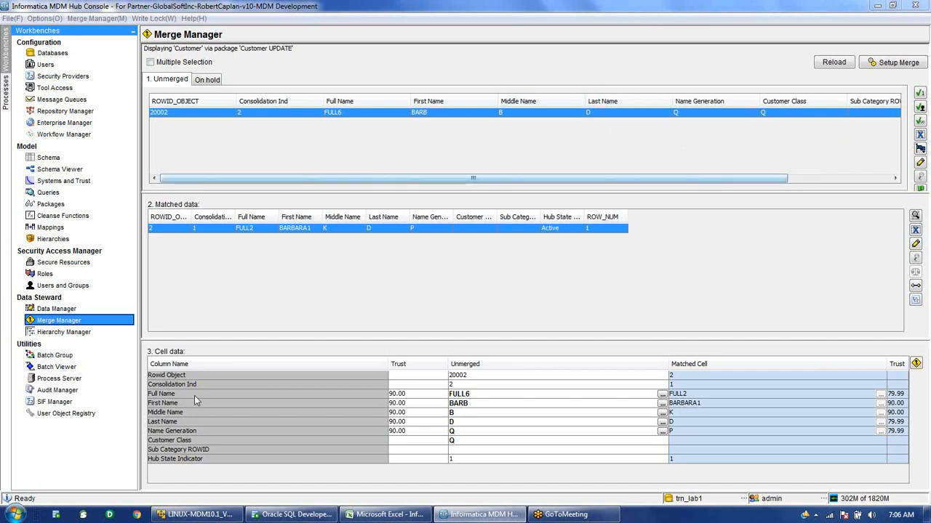
# Launch PuTTY and open a connection with the LinuxLocalVM saved session.
pyautogui.click(5, 518)
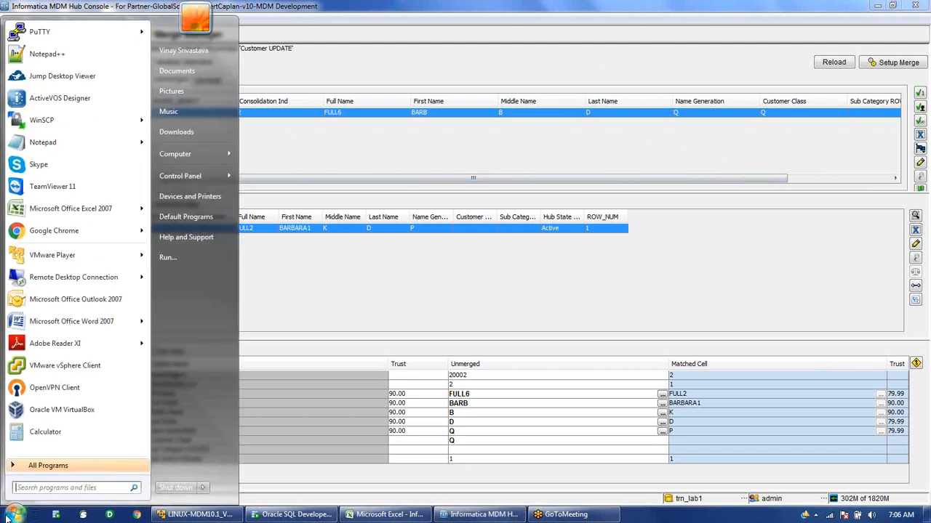
pyautogui.click(66, 40)
pyautogui.scroll(-3, 469, 306)
pyautogui.click(454, 294)
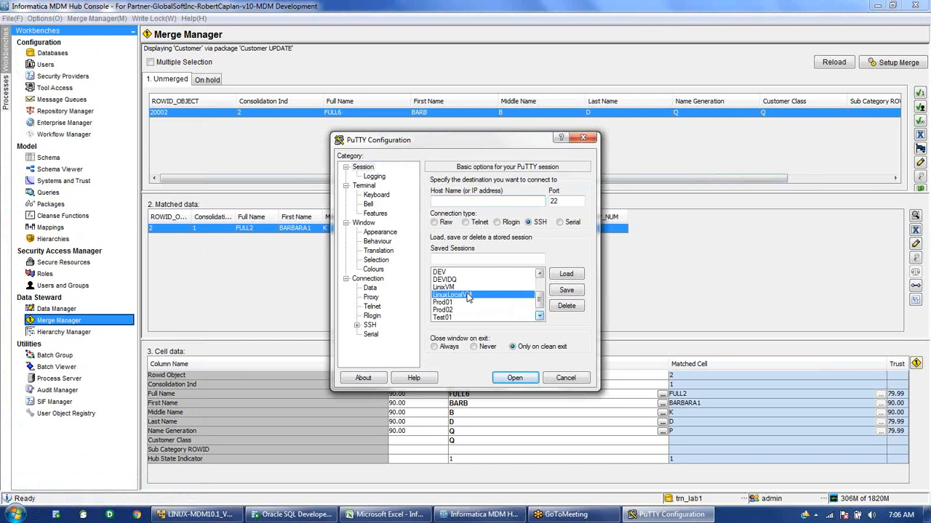
pyautogui.click(566, 274)
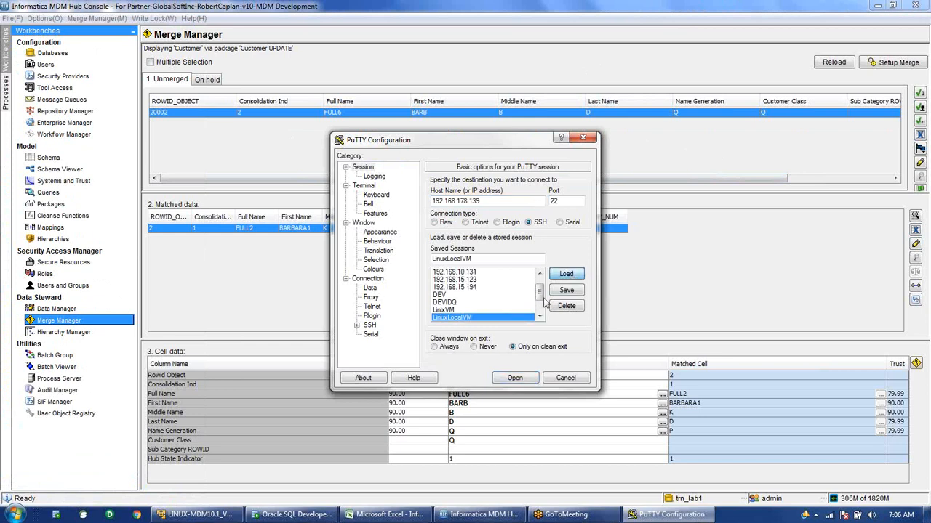
pyautogui.click(514, 378)
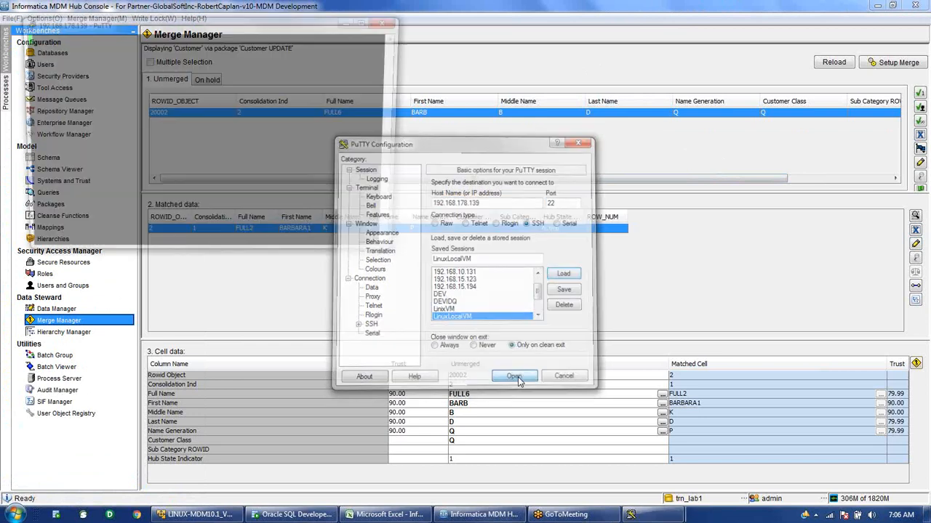
# Log in with the account credentials, cd into app/ and list it with ll, then return to the Hub Console.
pyautogui.write('gss')
pyautogui.press('Return')
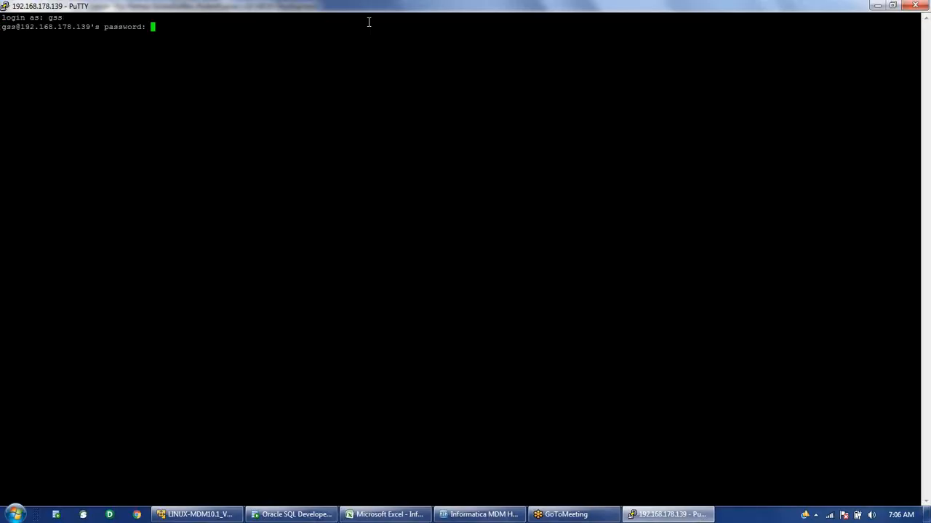
pyautogui.press('Return')
pyautogui.press('Return')
pyautogui.press('Return')
pyautogui.write('cd app/')
pyautogui.press('Return')
pyautogui.write('ll')
pyautogui.press('Return')
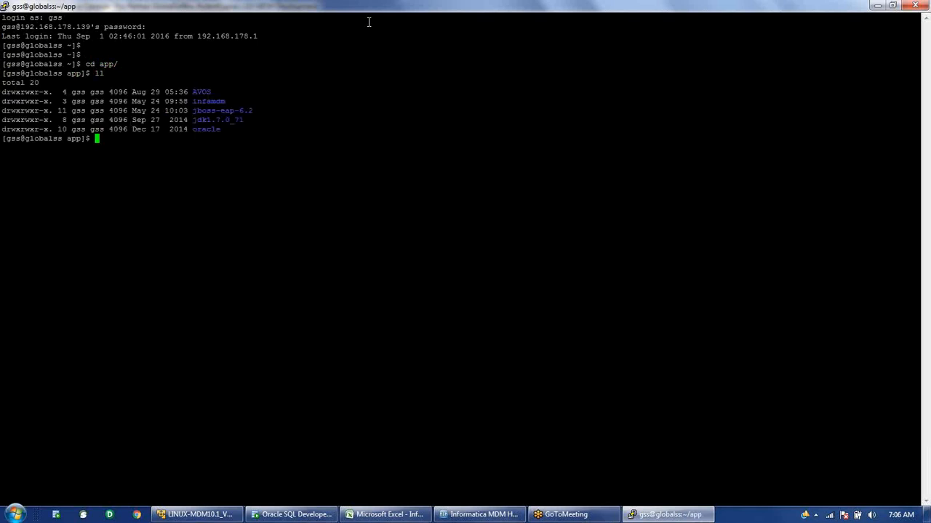
pyautogui.hotkey('alt', 'Tab')
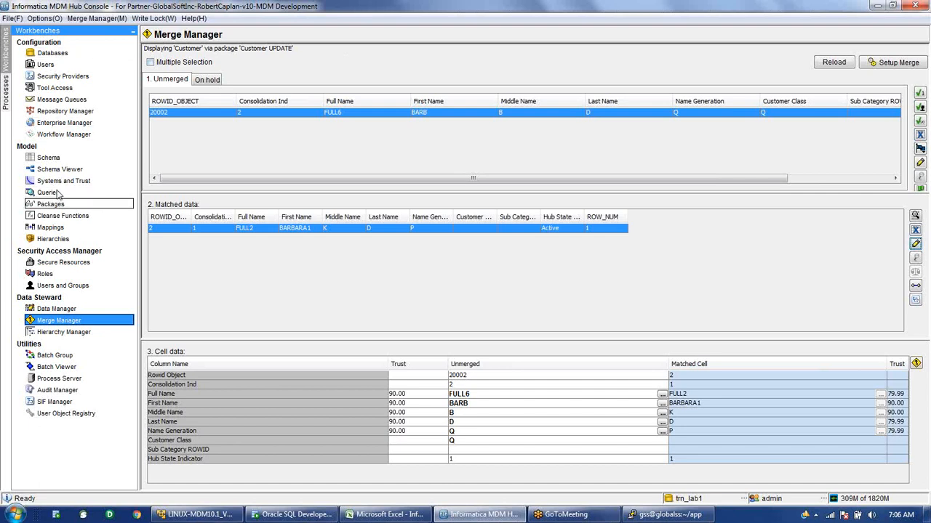
# In Databases, connect to the master database and acquire a write lock, then switch to PuTTY.
pyautogui.click(46, 54)
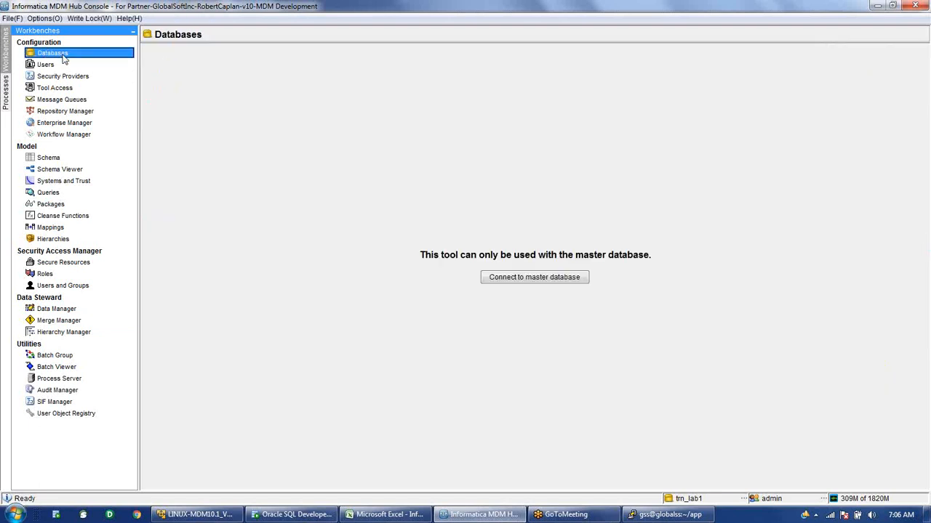
pyautogui.click(541, 280)
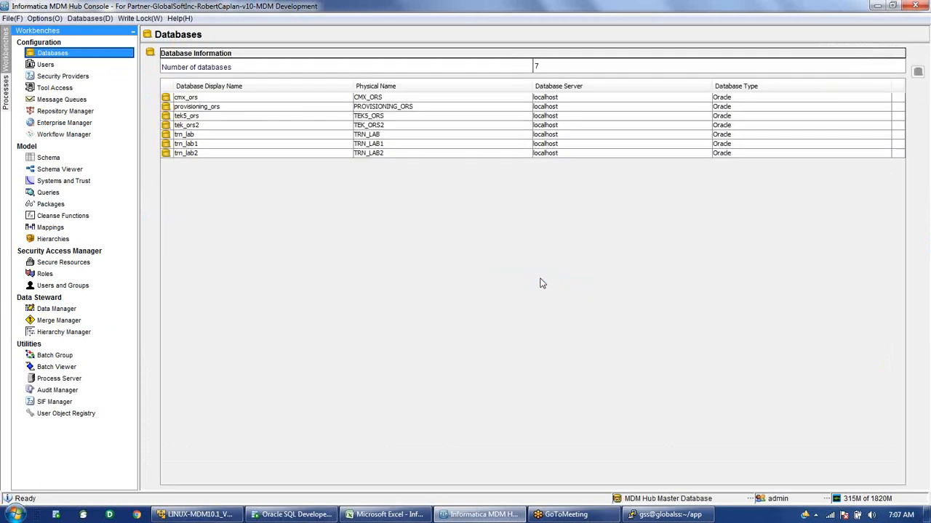
pyautogui.click(140, 18)
pyautogui.click(160, 33)
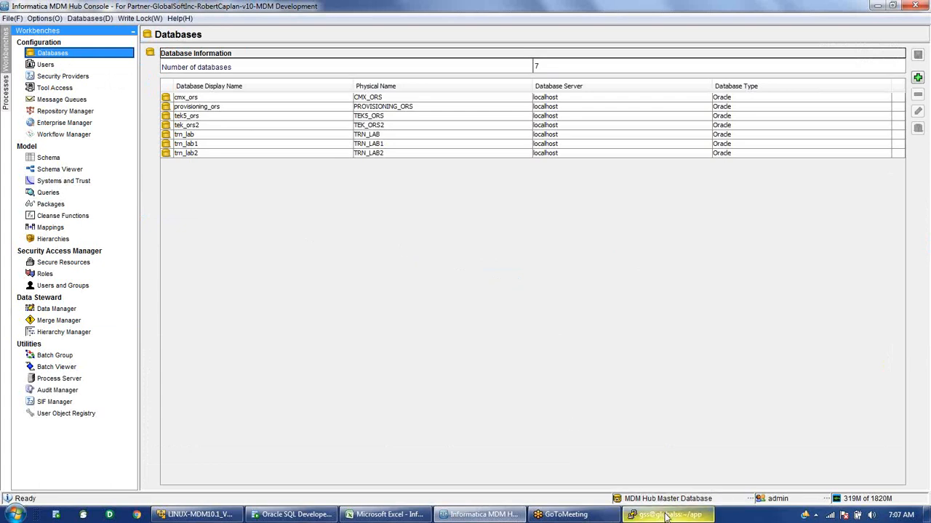
pyautogui.moveTo(666, 517)
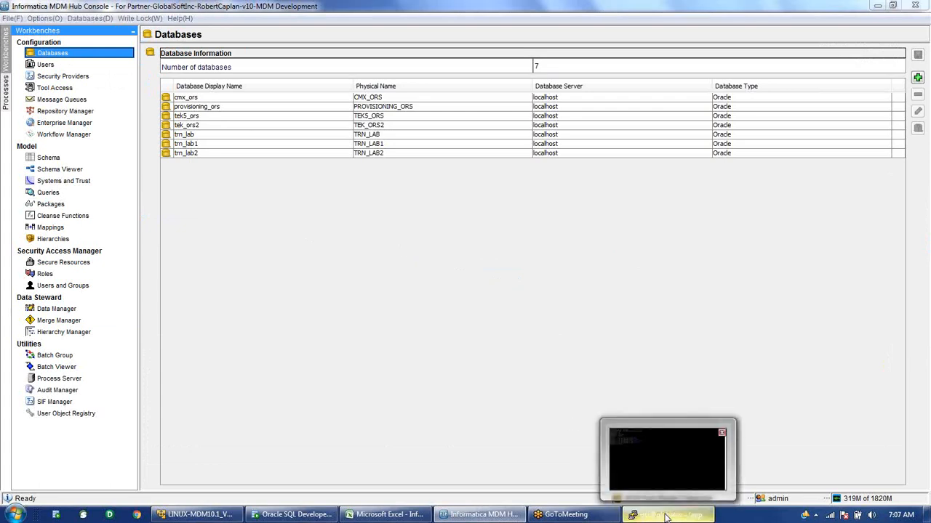
pyautogui.click(666, 516)
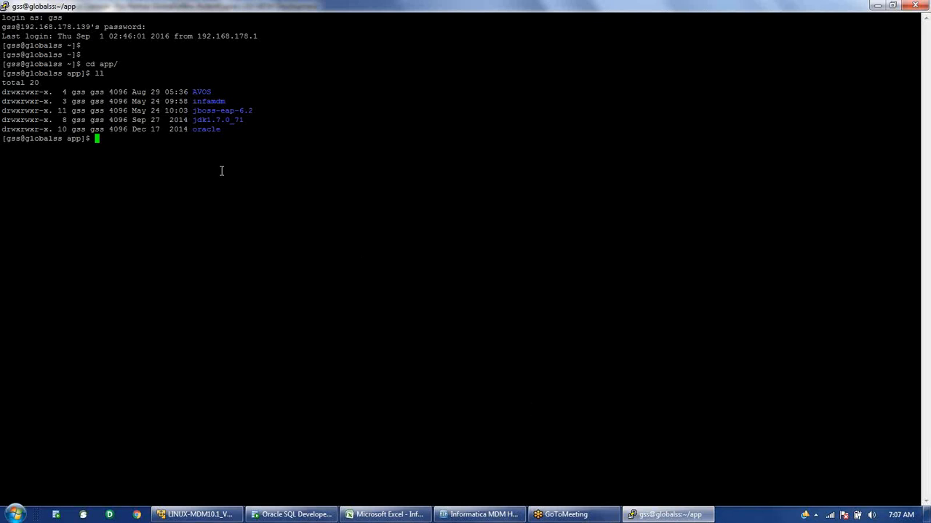
# Change into infamdm and then hub, listing each directory with ll.
pyautogui.doubleClick(211, 102)
pyautogui.write('cd in')
pyautogui.press('Tab')
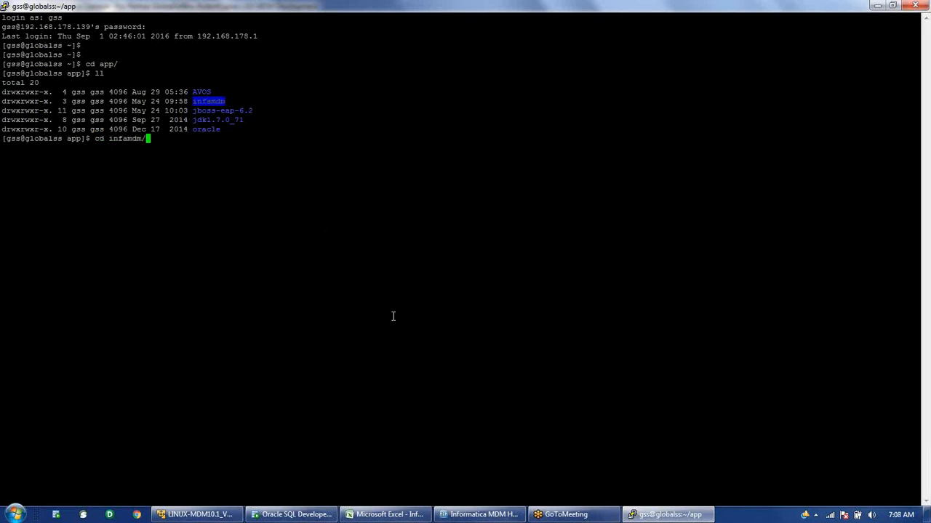
pyautogui.press('Return')
pyautogui.write('ll')
pyautogui.press('Return')
pyautogui.write('cd hub')
pyautogui.press('Tab')
pyautogui.press('Return')
pyautogui.write('ll')
pyautogui.press('Return')
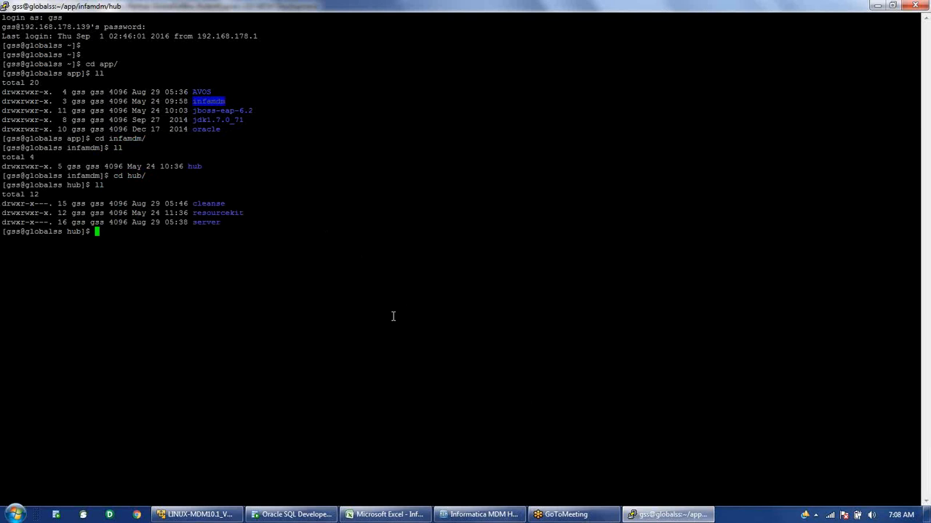
# Move into server/bin, list its files and highlight the sip_ant.sh script.
pyautogui.write('cd server/')
pyautogui.press('Return')
pyautogui.write('ll')
pyautogui.press('Return')
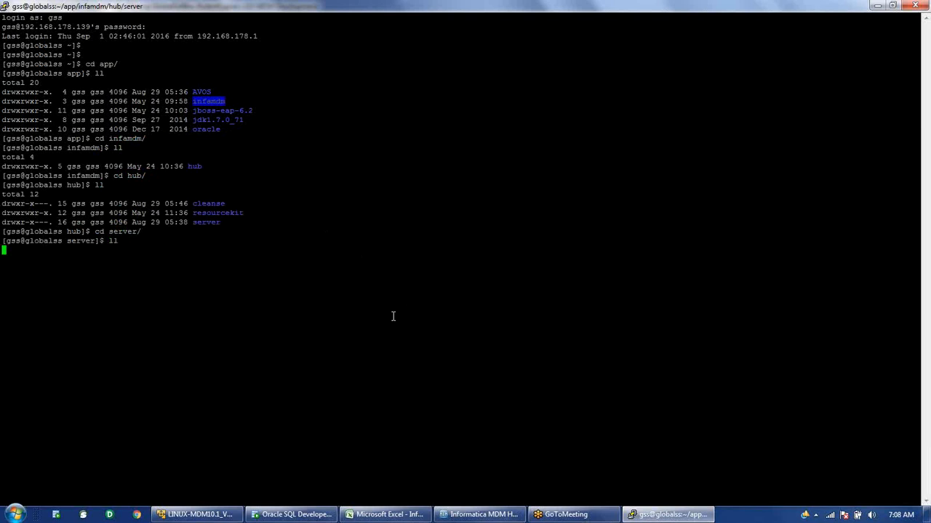
pyautogui.write('cd bin')
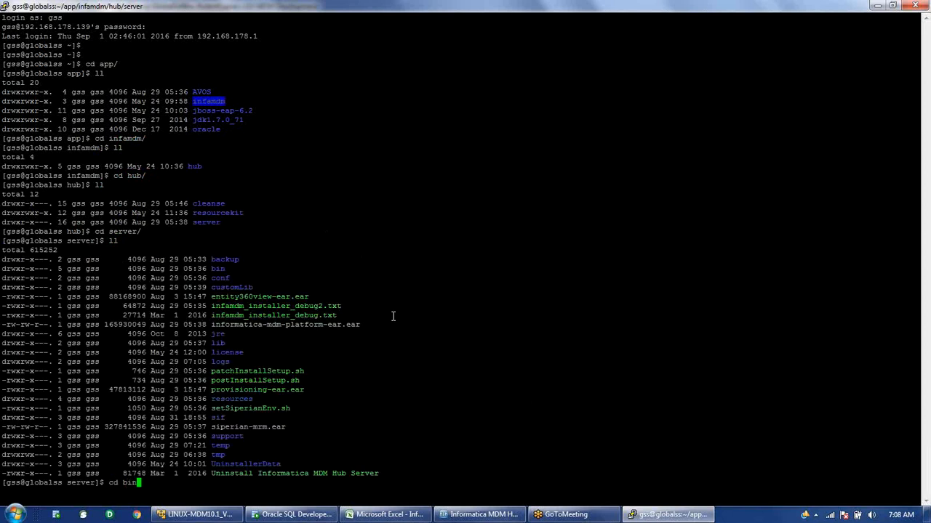
pyautogui.press('Return')
pyautogui.write('ll')
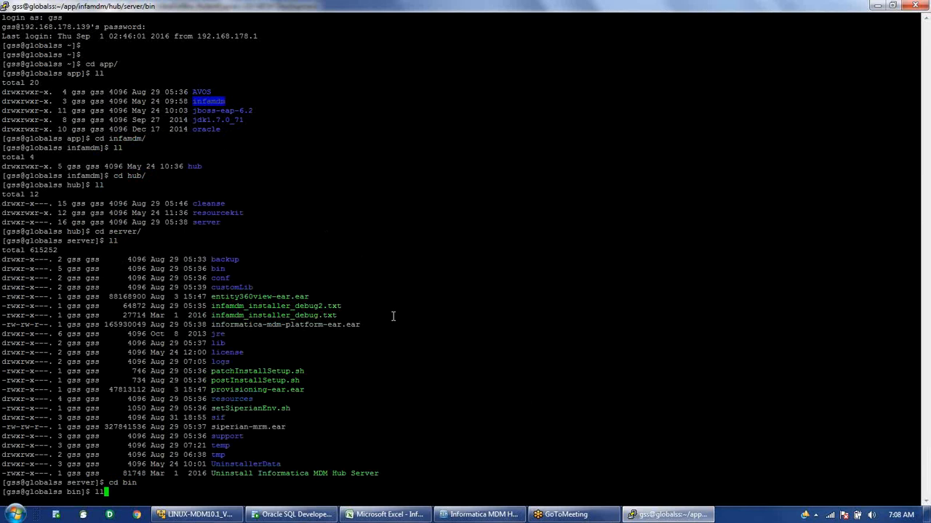
pyautogui.press('Return')
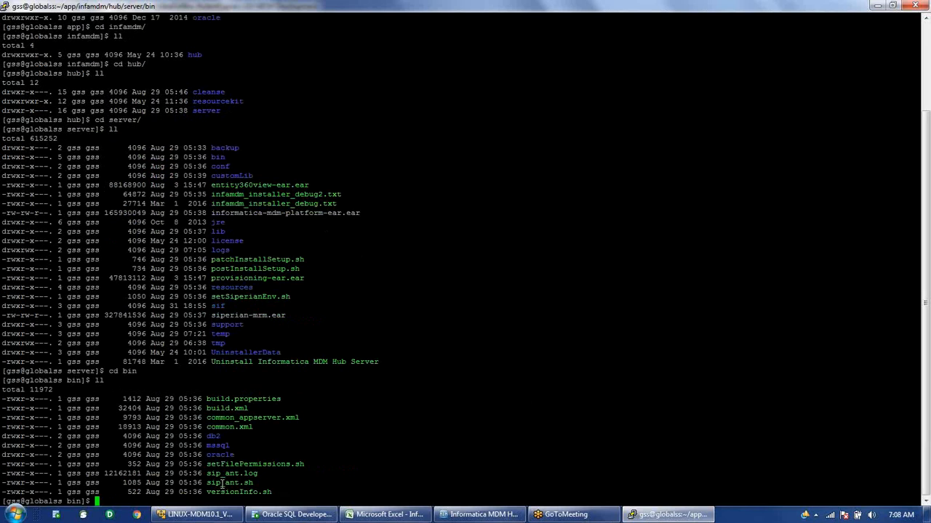
pyautogui.doubleClick(221, 482)
# Run ./sip_ant.sh create_ors from the bin directory.
pyautogui.write('.')
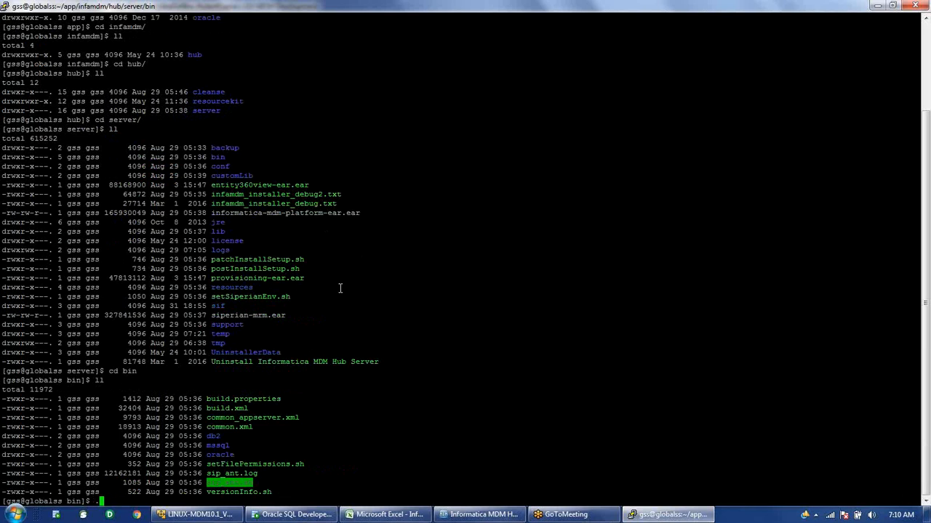
pyautogui.write('/sip_ant.sh create_ors')
pyautogui.press('Return')
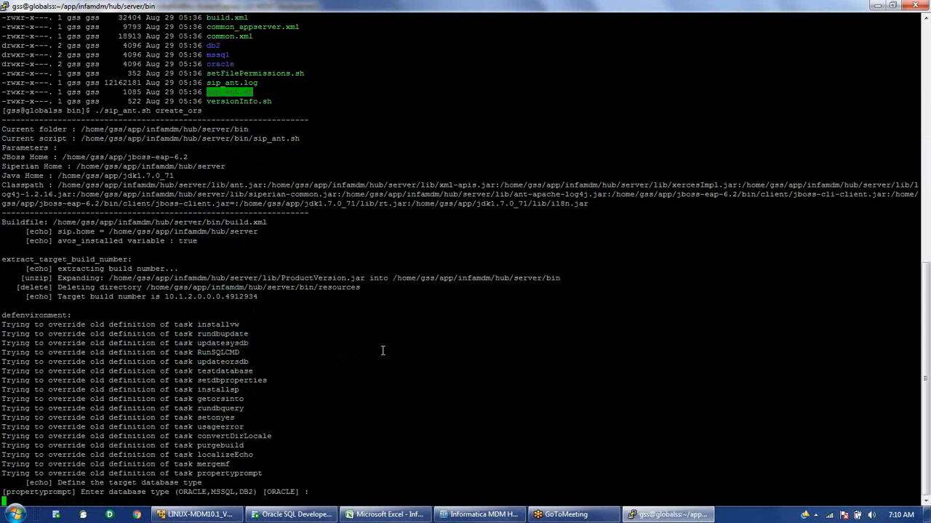
# Accept ORACLE, service, localhost and 1521, entering mdm10 as service and TNS name.
pyautogui.press('Return')
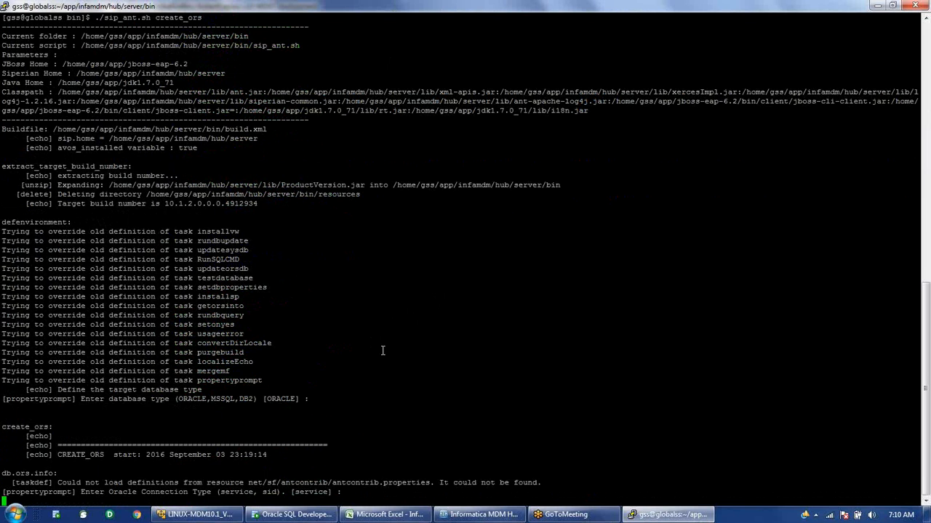
pyautogui.press('Return')
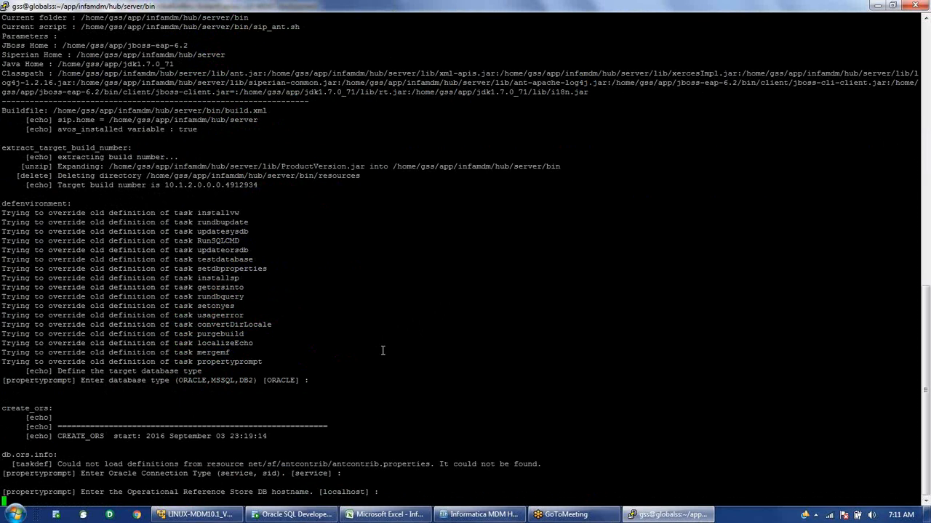
pyautogui.press('Return')
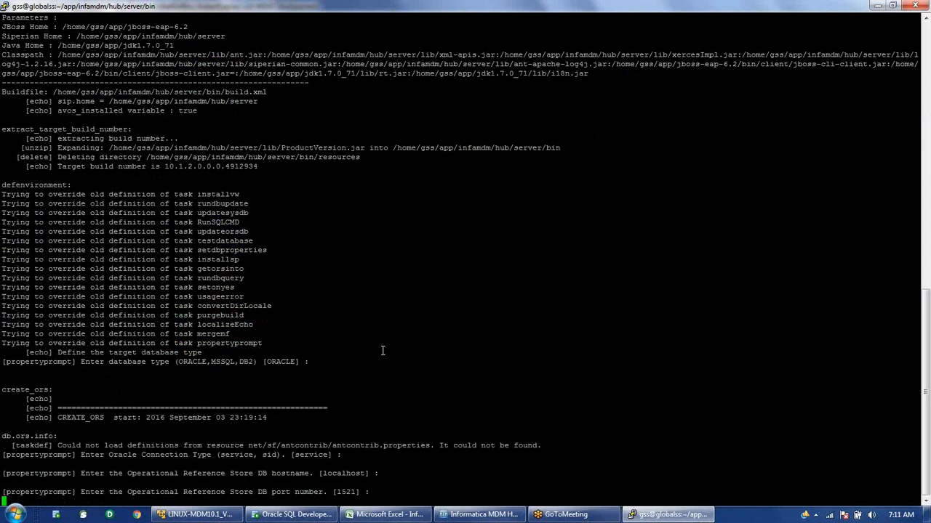
pyautogui.press('Return')
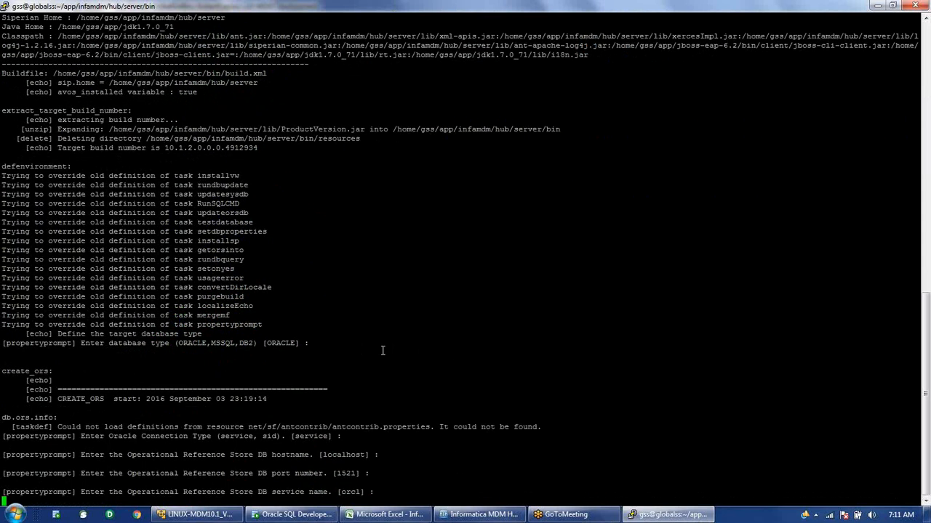
pyautogui.write('mdm10')
pyautogui.press('Return')
pyautogui.write('mdm10')
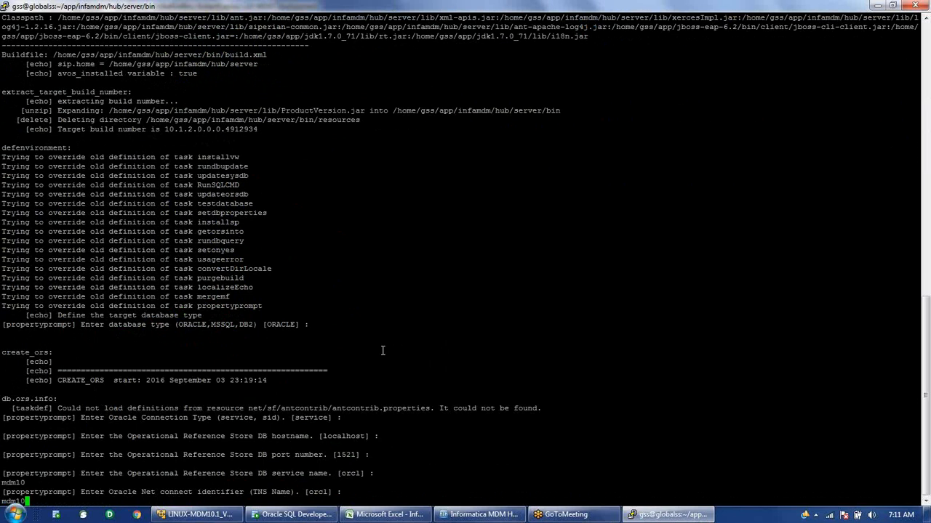
pyautogui.press('Return')
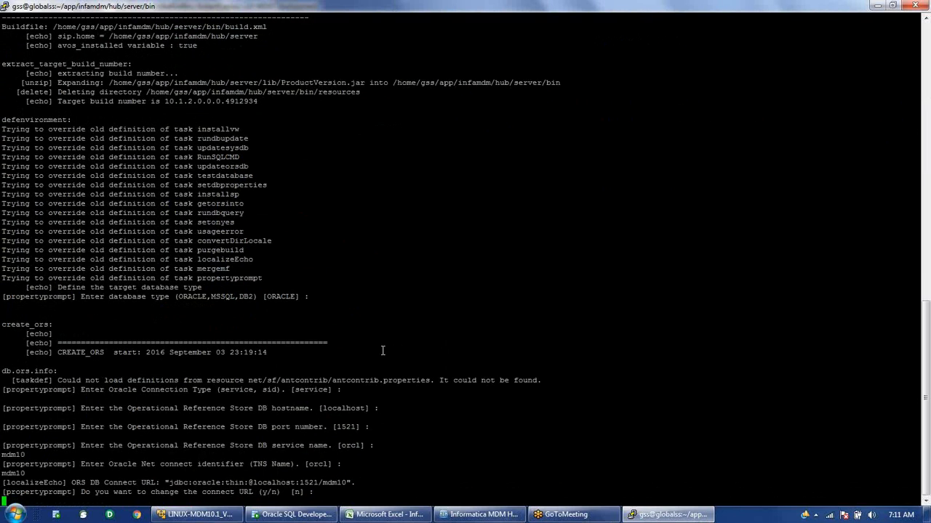
pyautogui.press('Return')
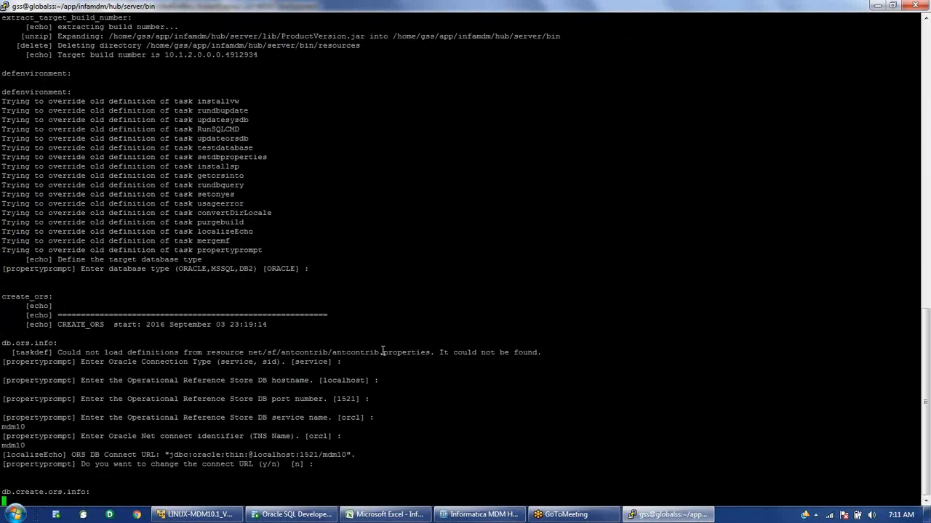
# Enter schema user test1_ors and its password, accept en_US and sys, give the DBA password, then switch to the Hub Console.
pyautogui.write('te')
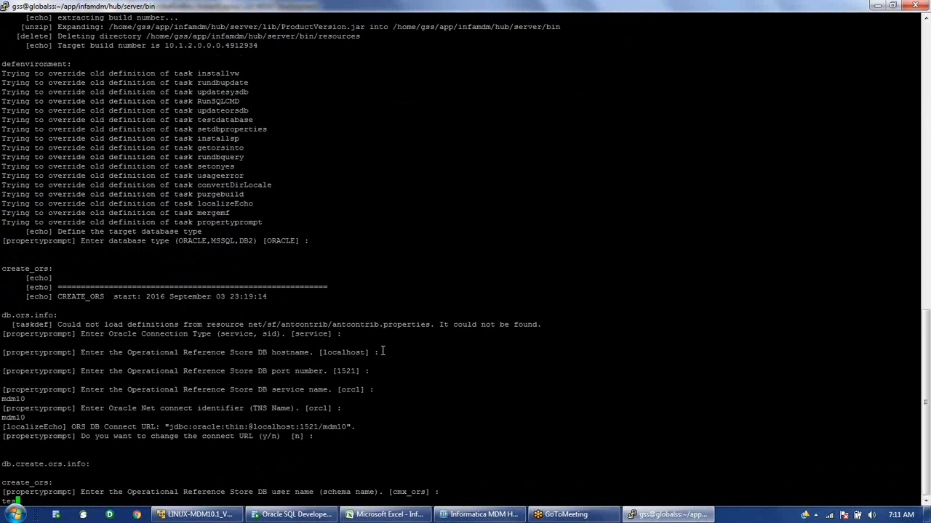
pyautogui.write('st1_ors')
pyautogui.press('Return')
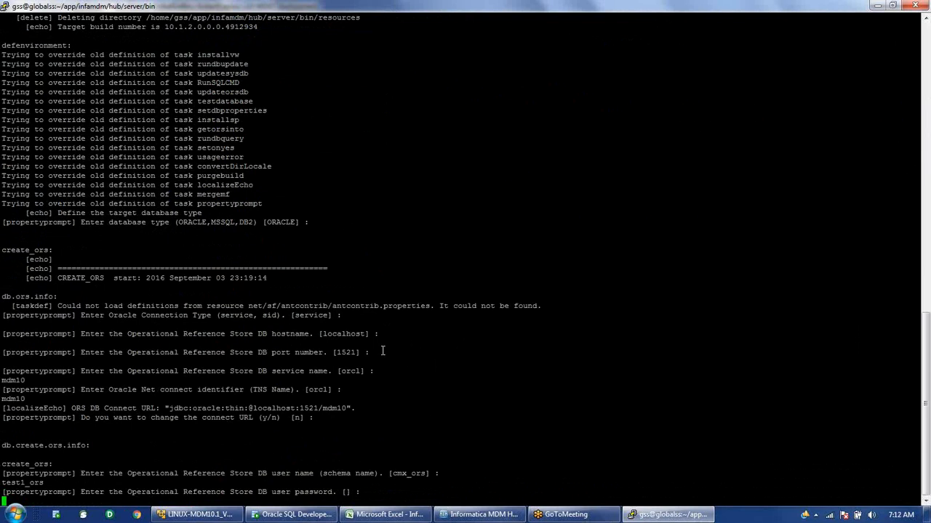
pyautogui.press('Return')
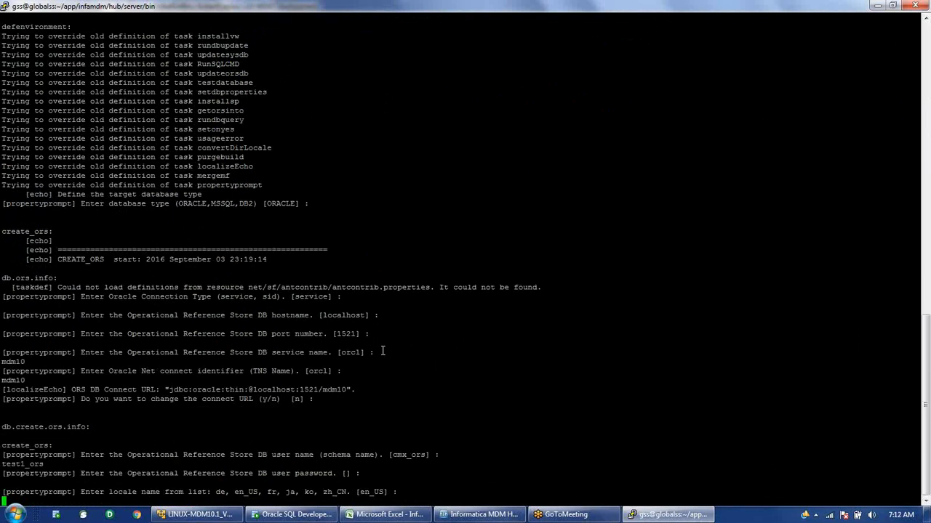
pyautogui.press('Return')
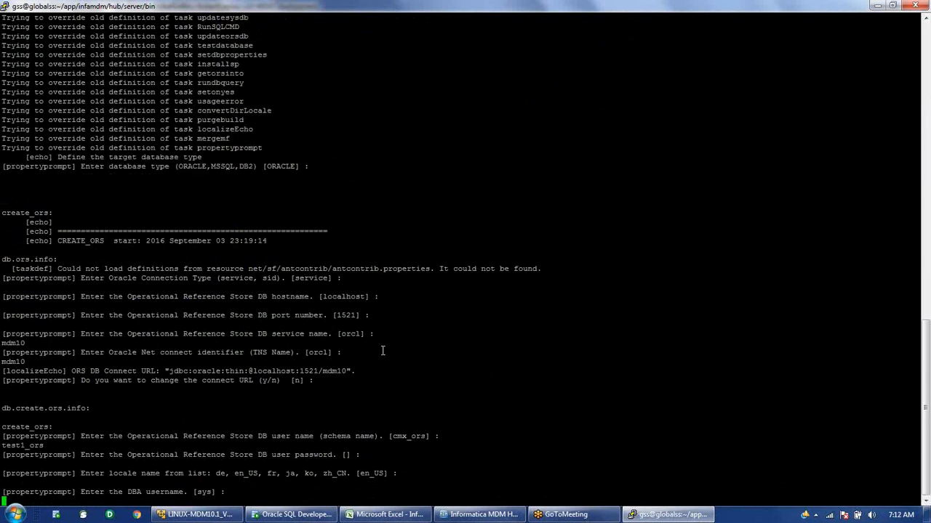
pyautogui.press('Return')
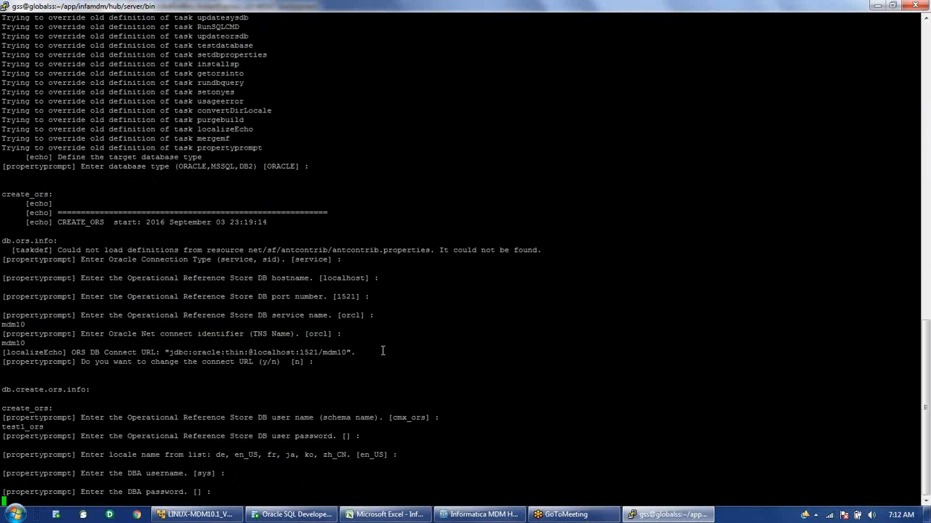
pyautogui.press('Return')
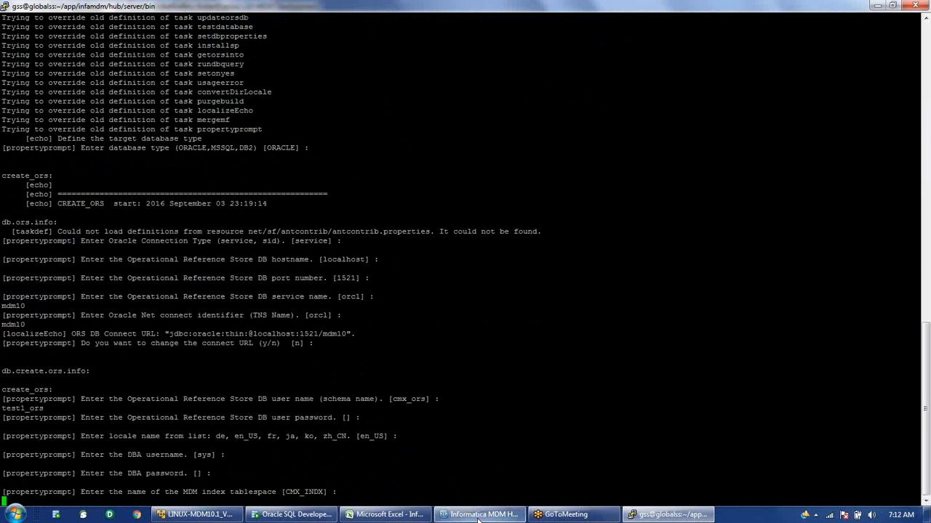
pyautogui.moveTo(478, 518)
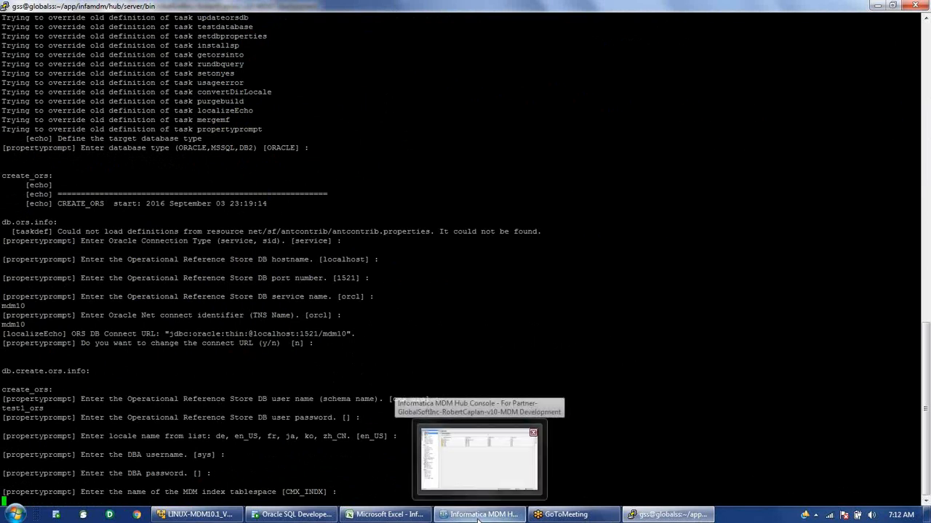
pyautogui.click(477, 517)
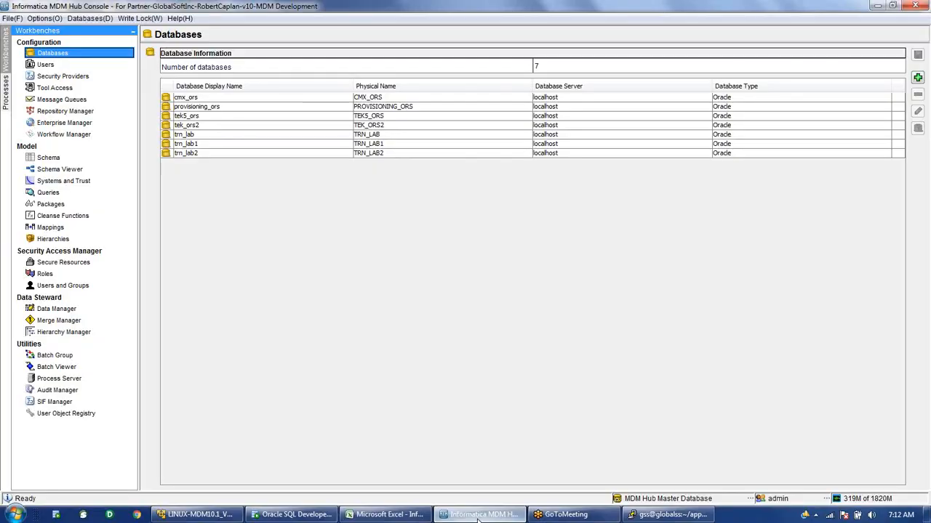
# Connect the Schema tool to the trn_lab1 database and view the Customer base object.
pyautogui.click(61, 157)
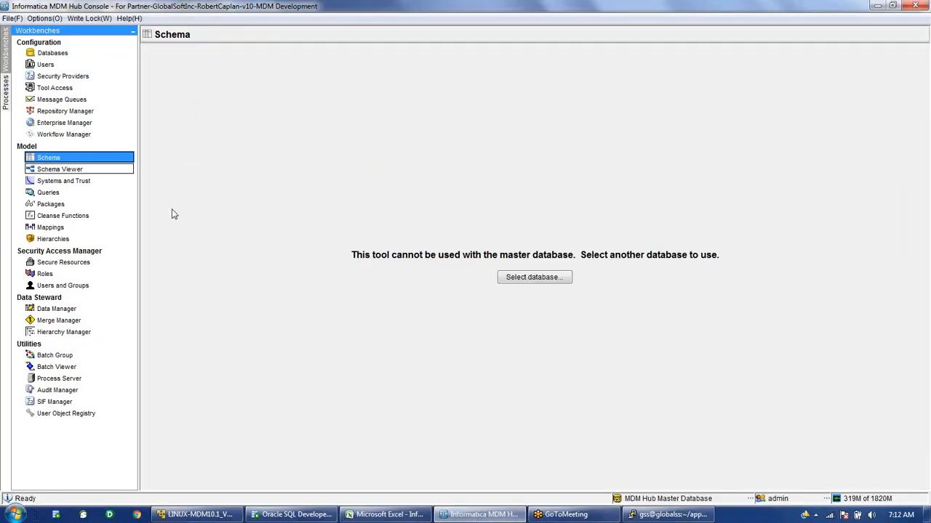
pyautogui.click(534, 277)
pyautogui.click(418, 269)
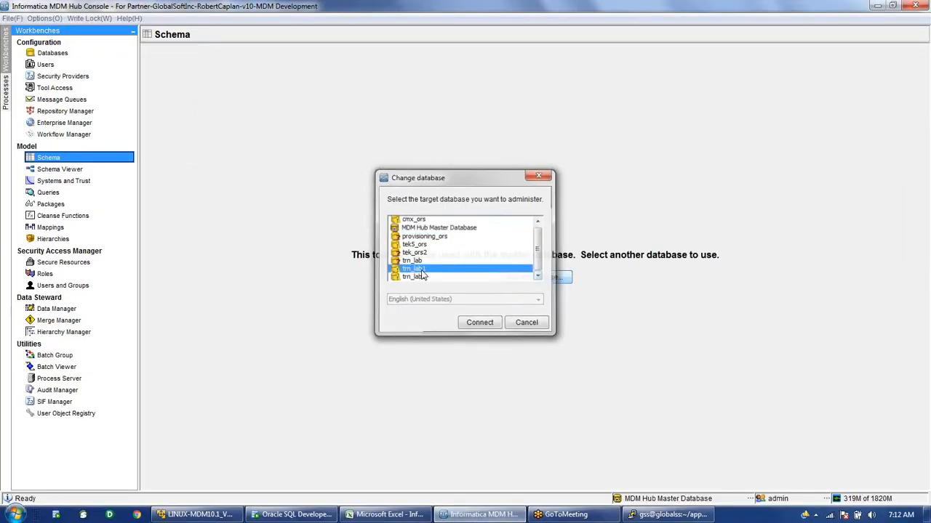
pyautogui.press('Return')
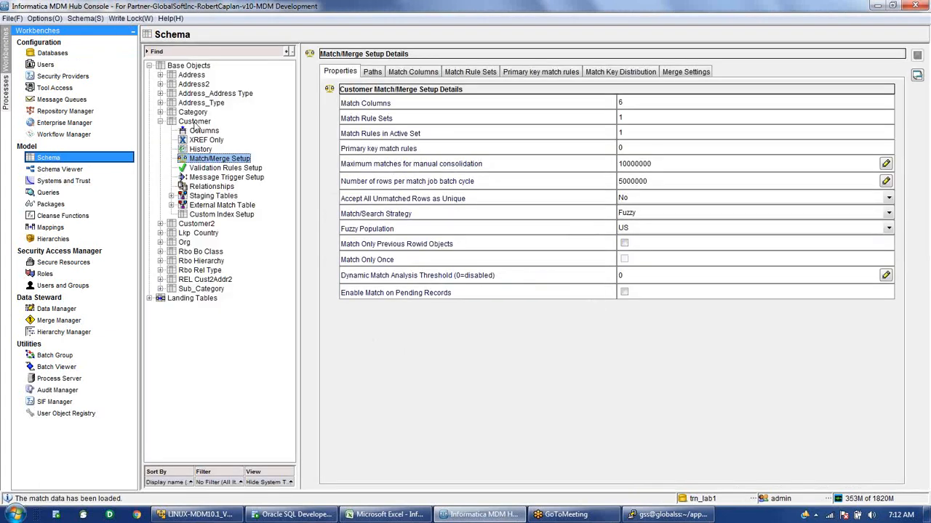
pyautogui.click(195, 122)
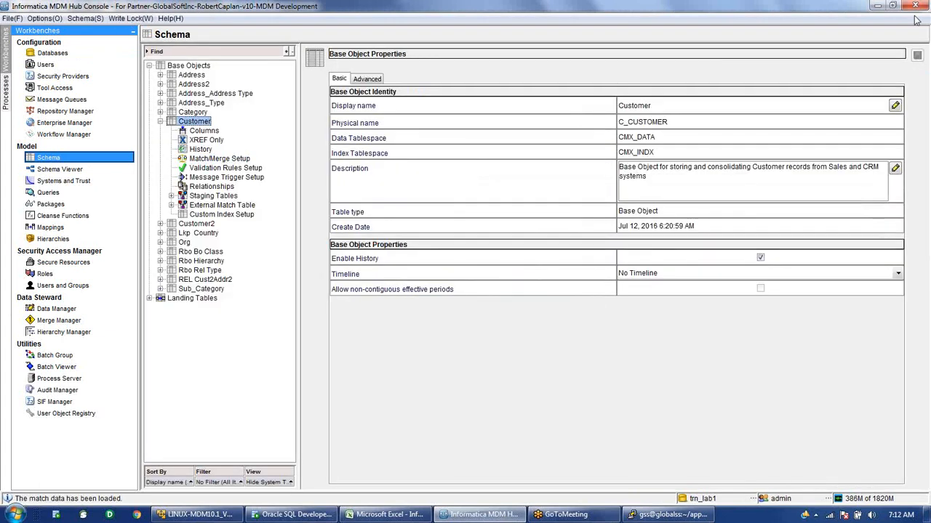
# List base objects, start adding a table to review tablespaces CMX_DATA, CMX_INDX, CMX_TEMP, then cancel.
pyautogui.click(193, 66)
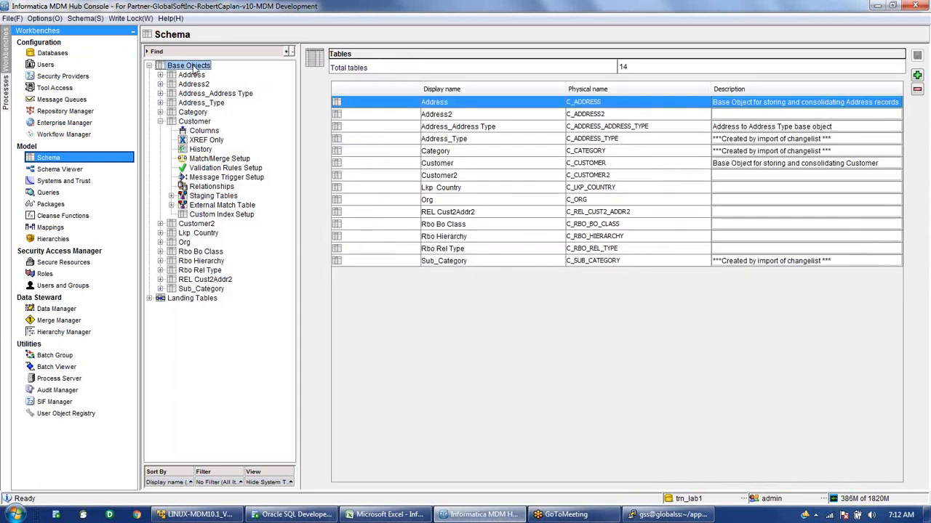
pyautogui.rightClick(209, 68)
pyautogui.click(233, 73)
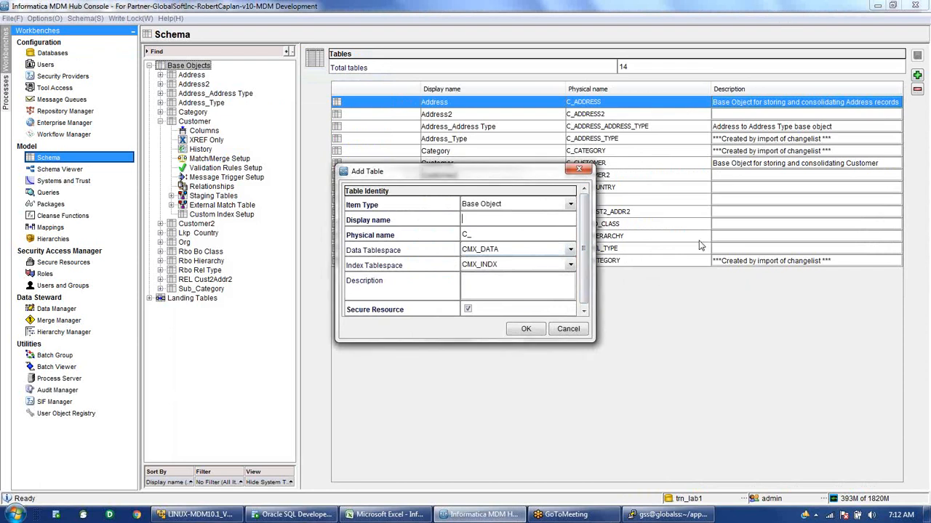
pyautogui.click(571, 249)
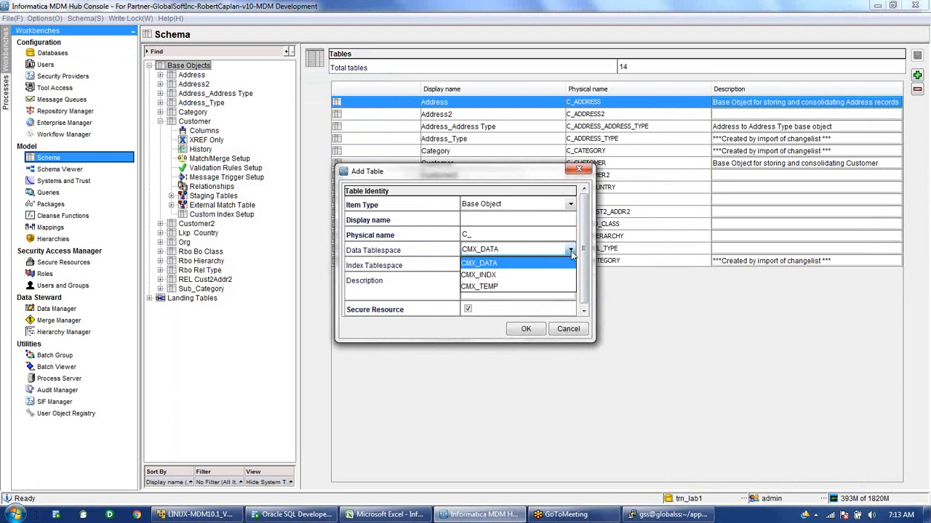
pyautogui.click(540, 175)
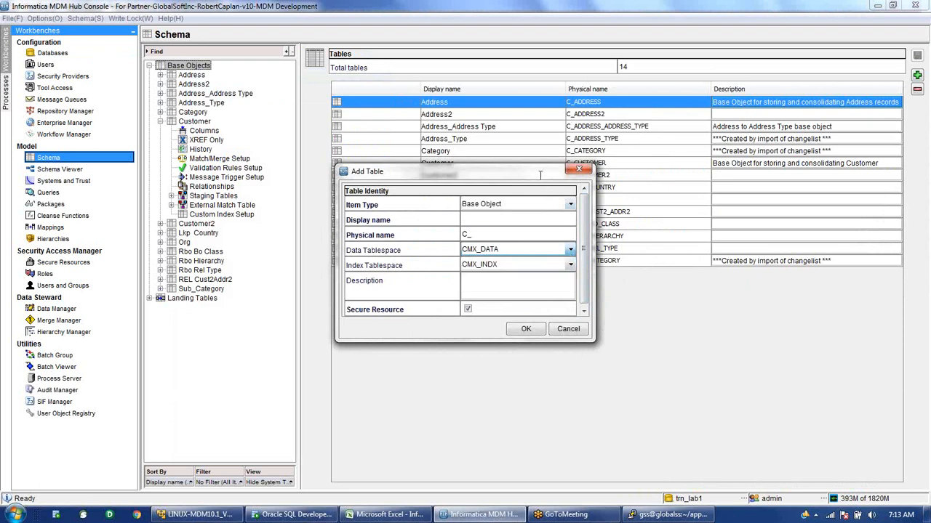
pyautogui.click(583, 331)
# In PuTTY, accept tablespaces CMX_INDX, CMX_TEMP and TEMP to finish creating test1_ors.
pyautogui.moveTo(682, 516)
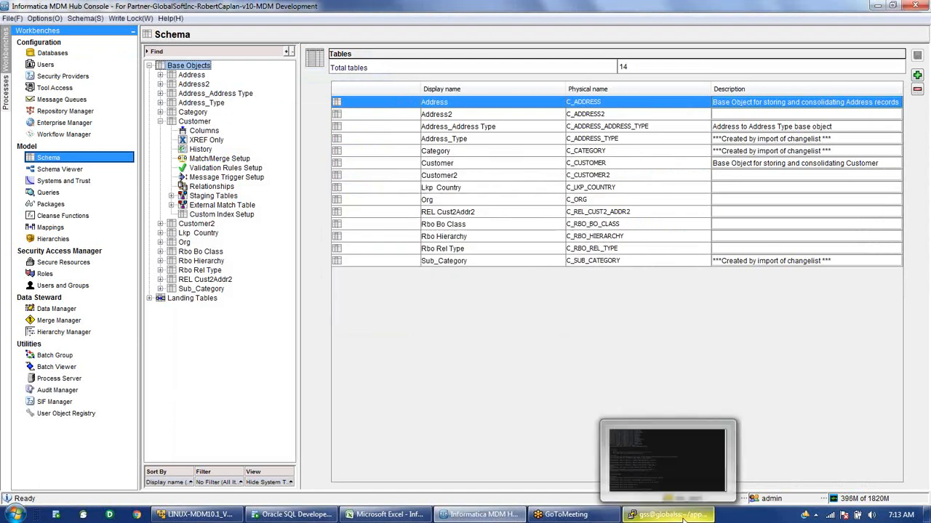
pyautogui.click(682, 516)
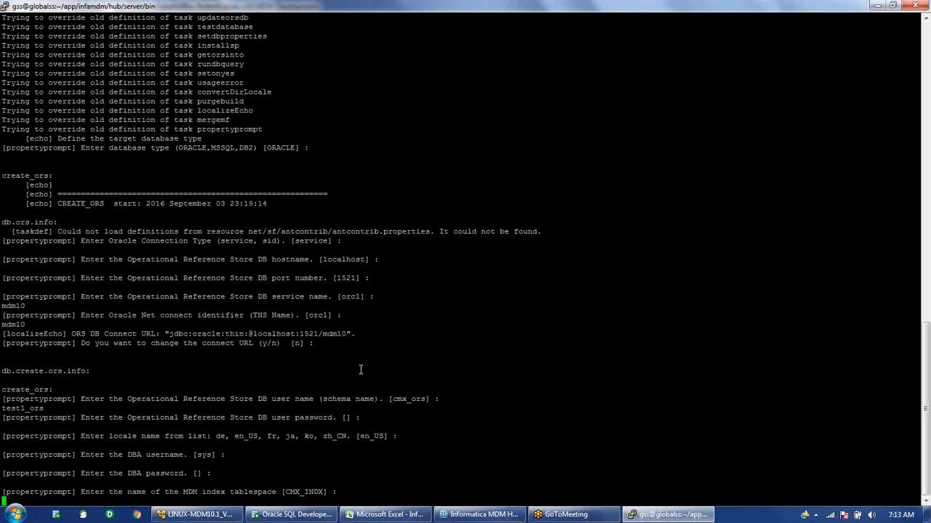
pyautogui.press('Return')
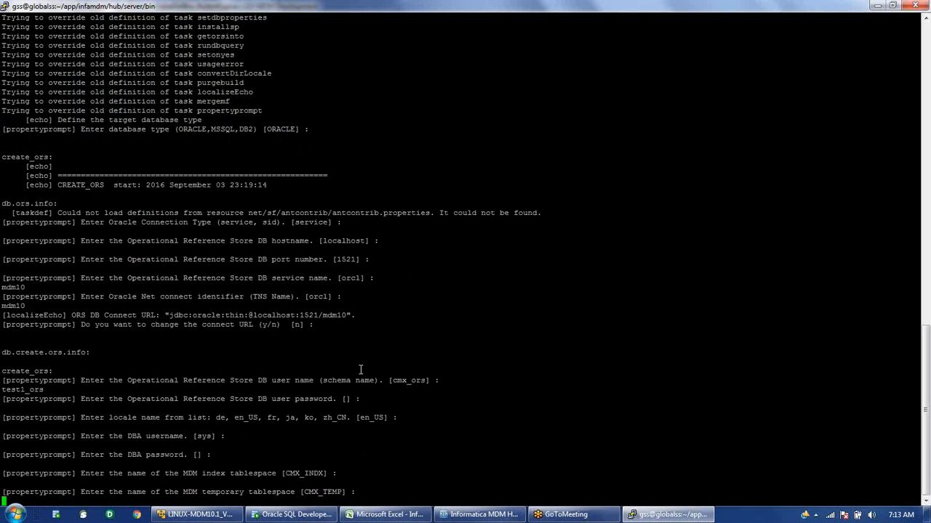
pyautogui.press('Return')
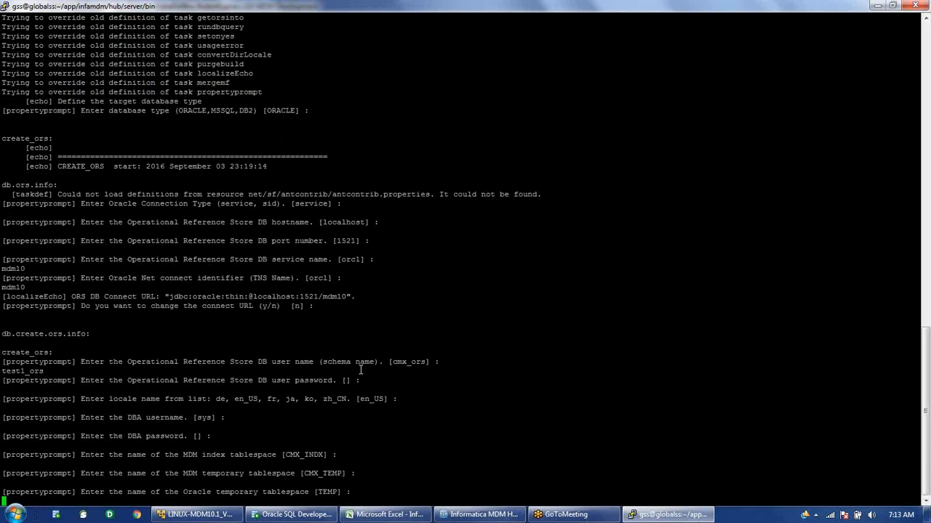
pyautogui.press('Return')
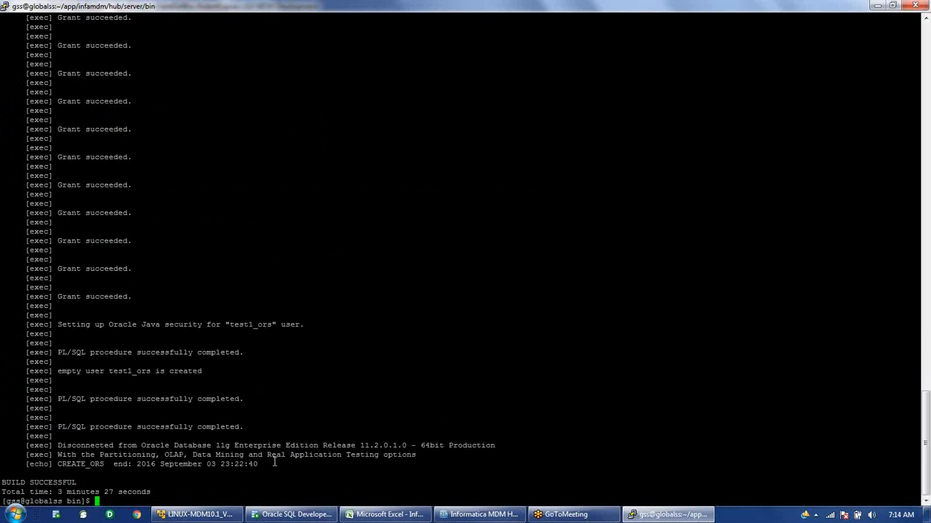
# In SQL Developer, collapse linux_trn_lab1 and open its connection properties.
pyautogui.moveTo(294, 517)
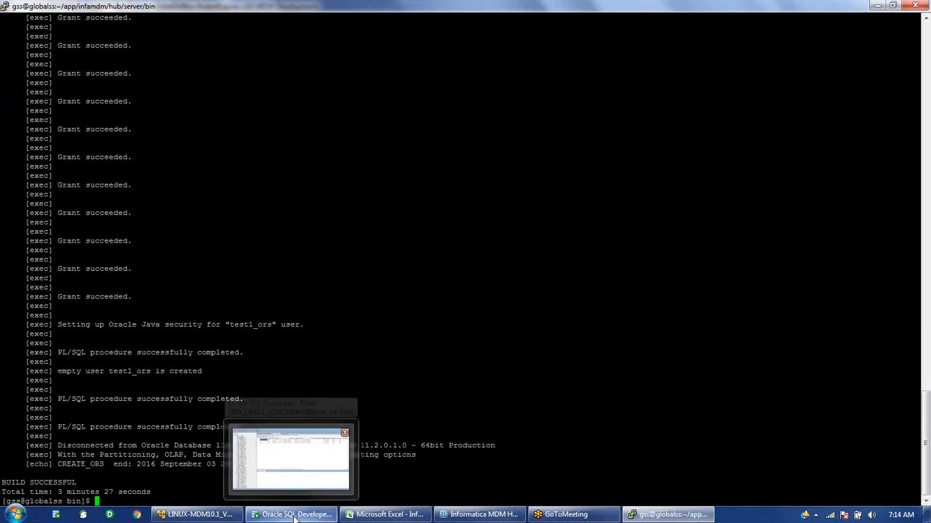
pyautogui.click(294, 518)
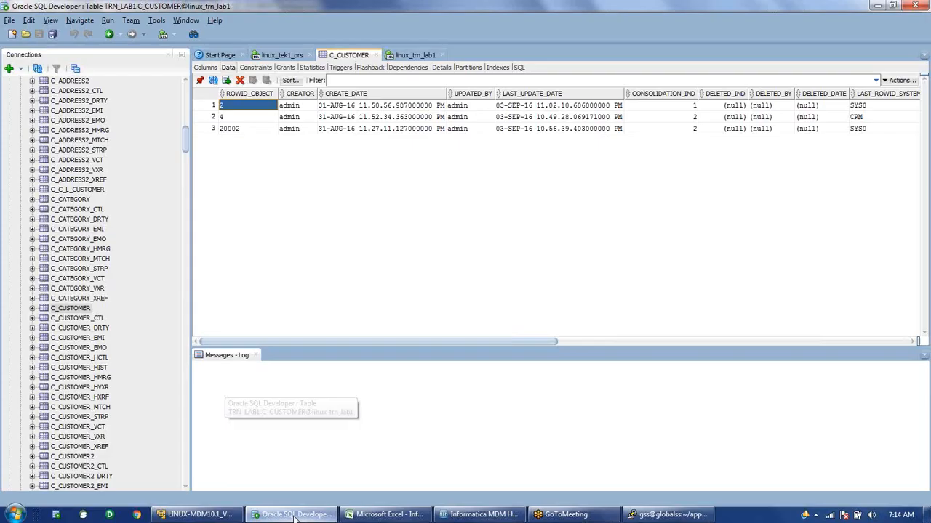
pyautogui.scroll(16, 17, 332)
pyautogui.click(8, 321)
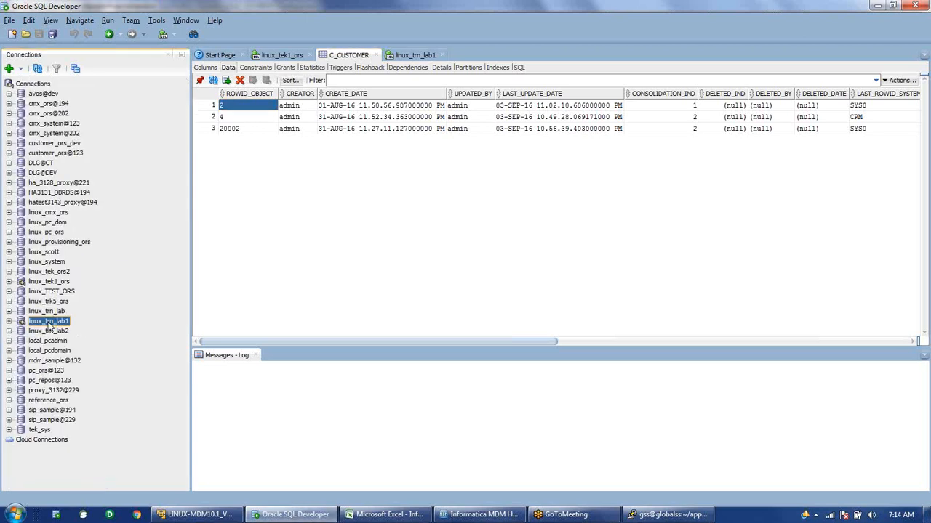
pyautogui.rightClick(50, 327)
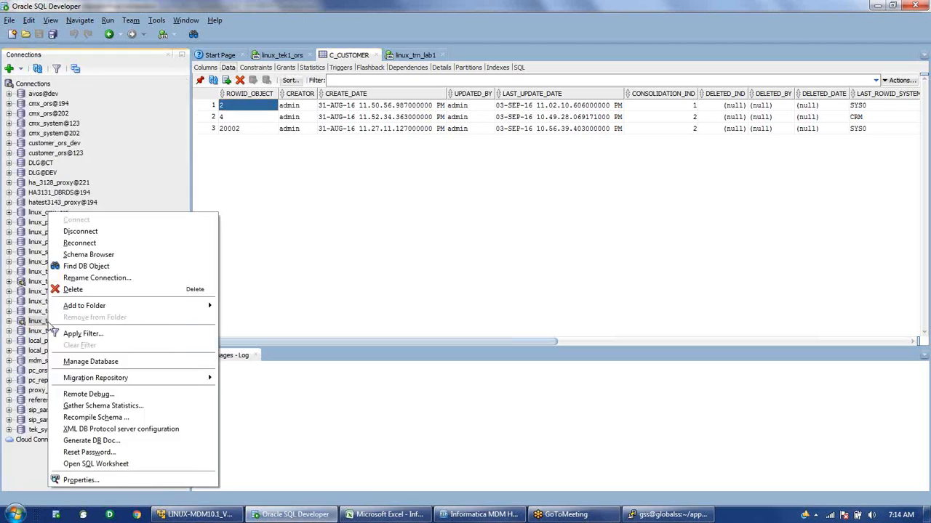
pyautogui.click(125, 481)
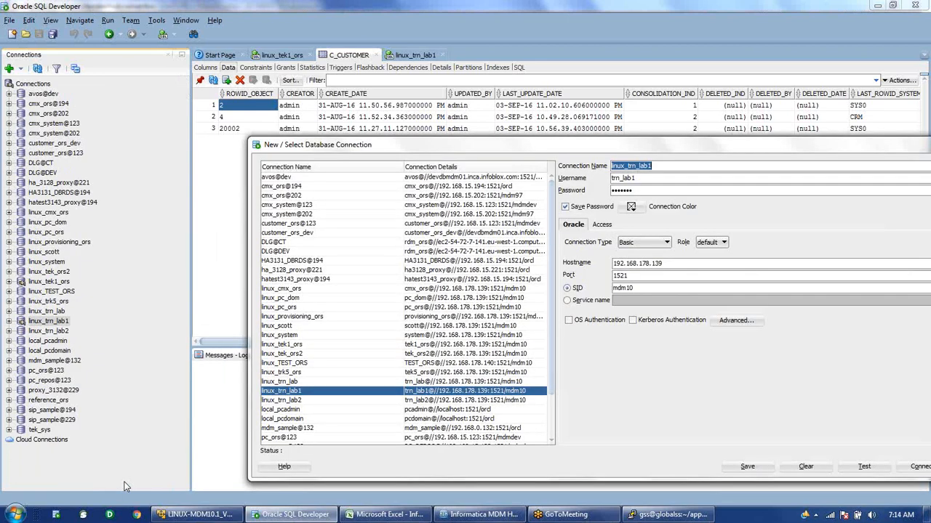
# Rename it linux_test1_ors with username test1_ors, test it successfully, and connect.
pyautogui.write('linux_test1_ors')
pyautogui.press('Tab')
pyautogui.write('test1_ors')
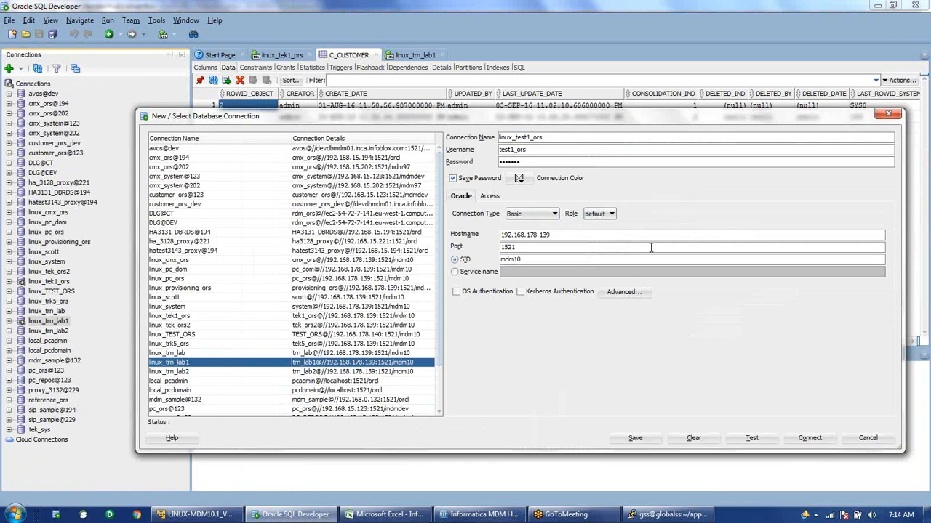
pyautogui.click(753, 439)
pyautogui.moveTo(602, 115); pyautogui.dragTo(573, 109)
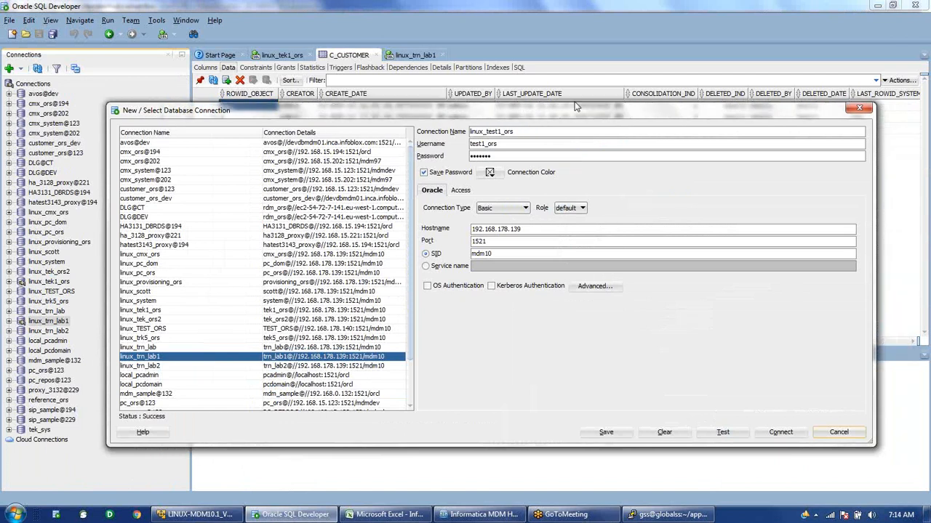
pyautogui.click(780, 432)
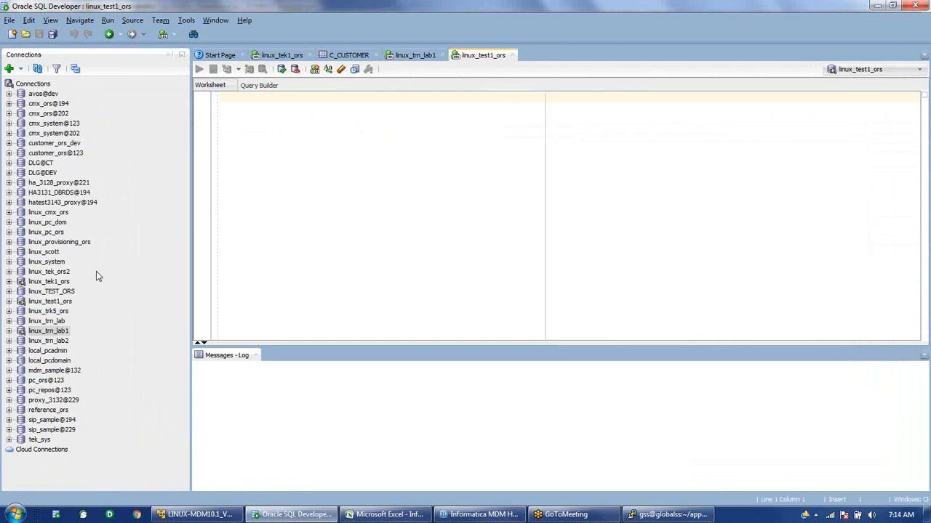
# Expand linux_test1_ors and clear the filter on its Tables folder.
pyautogui.click(16, 302)
pyautogui.click(9, 302)
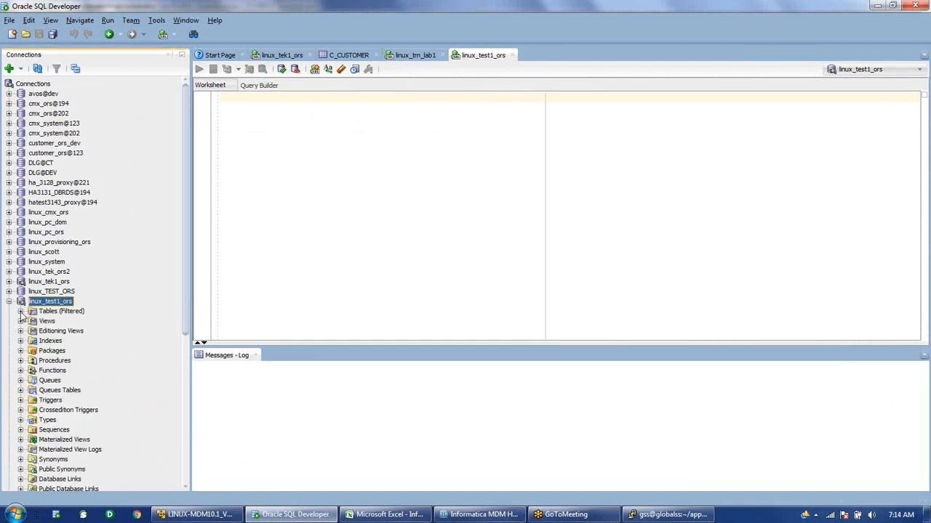
pyautogui.click(21, 311)
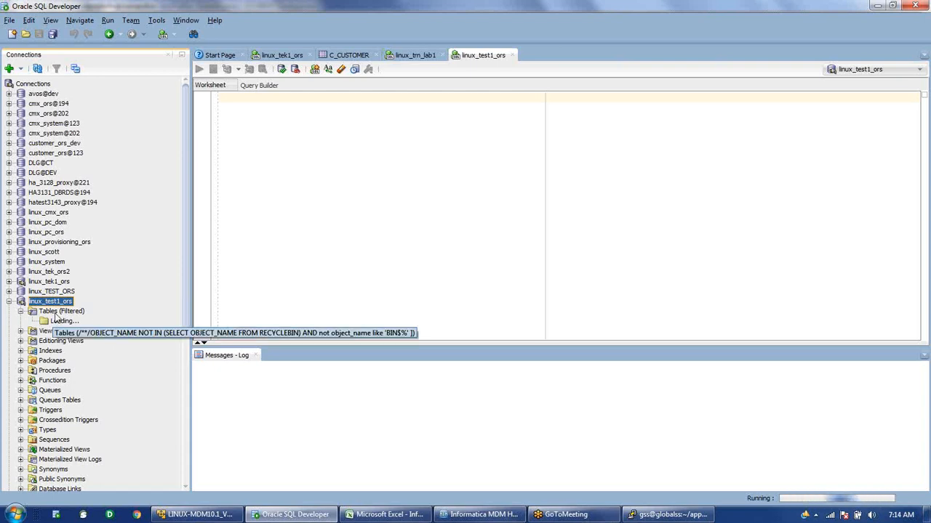
pyautogui.scroll(-1, 55, 318)
pyautogui.scroll(-2, 56, 318)
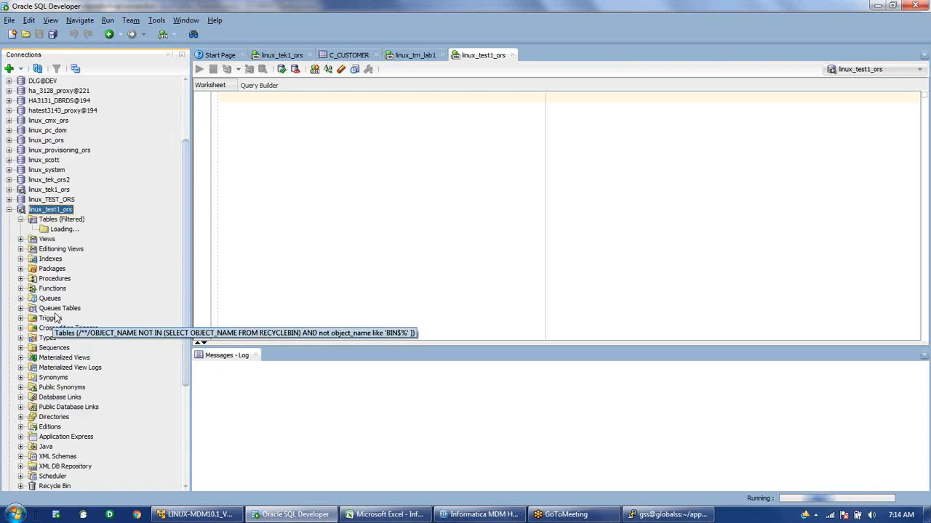
pyautogui.rightClick(65, 220)
pyautogui.click(96, 294)
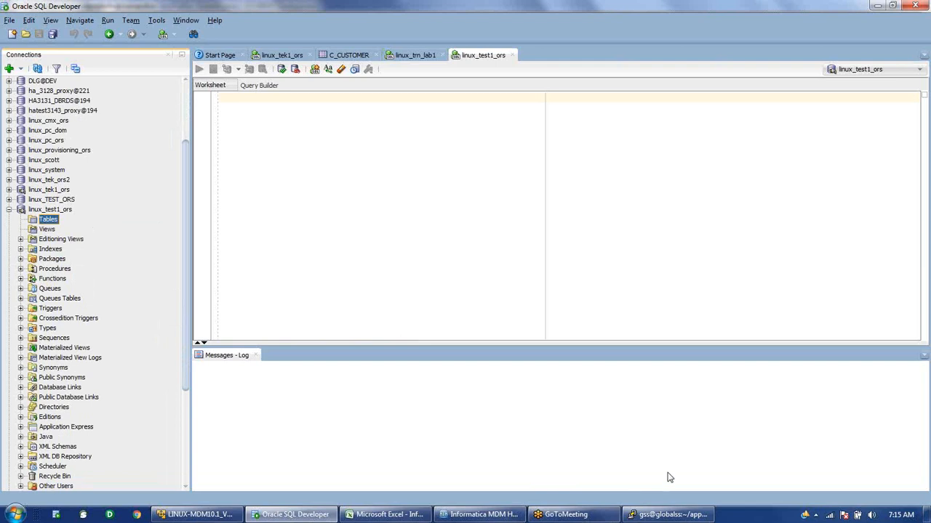
# In PuTTY, edit the previous create_ors command into ./sip_ant.sh import_ors and run it.
pyautogui.click(674, 518)
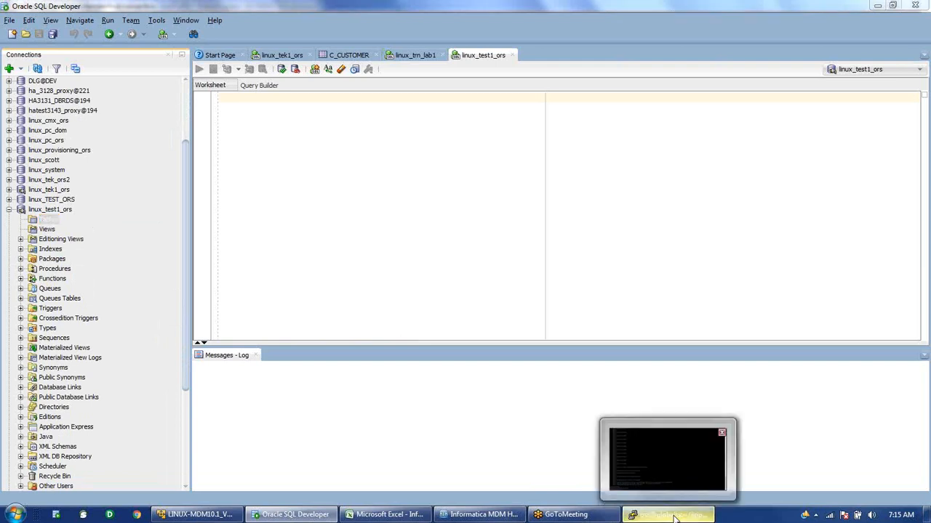
pyautogui.press('Up')
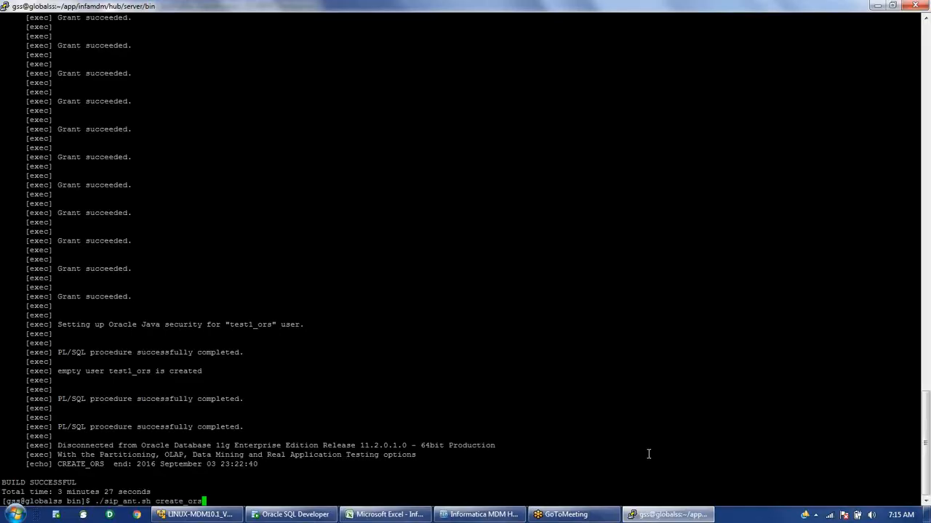
pyautogui.press('Left')
pyautogui.press('Left')
pyautogui.press('Left')
pyautogui.press('Left')
pyautogui.press('BackSpace')
pyautogui.press('BackSpace')
pyautogui.press('BackSpace')
pyautogui.press('BackSpace')
pyautogui.press('BackSpace')
pyautogui.press('BackSpace')
pyautogui.write('im')
pyautogui.write('rt')
pyautogui.press('Right')
pyautogui.press('Right')
pyautogui.press('Right')
pyautogui.press('Right')
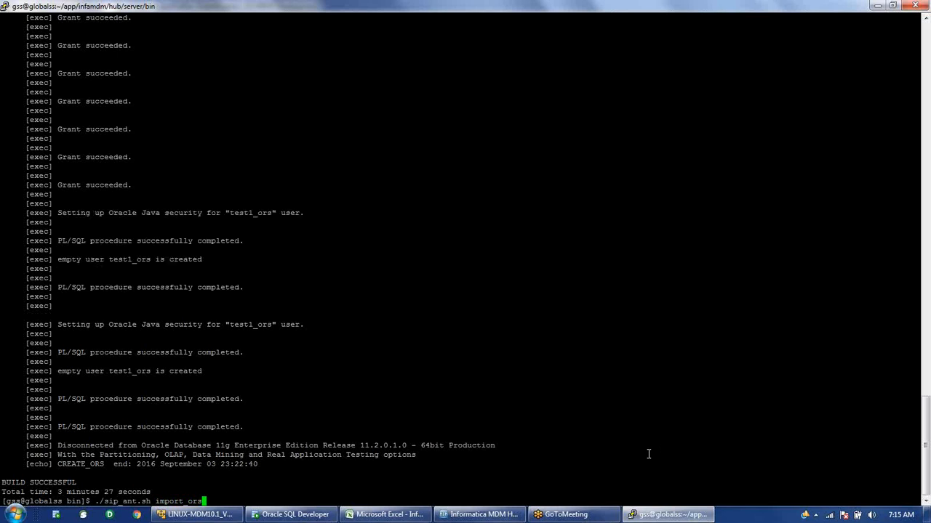
pyautogui.press('Return')
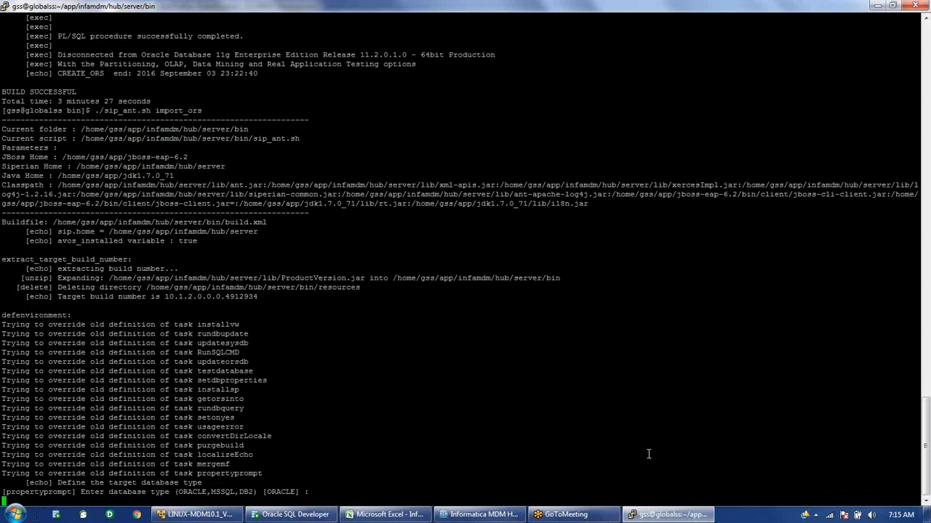
# Enter mdm10 as service and TNS name, test1_ors as schema user, and accept the defaults.
pyautogui.press('Return')
pyautogui.press('Return')
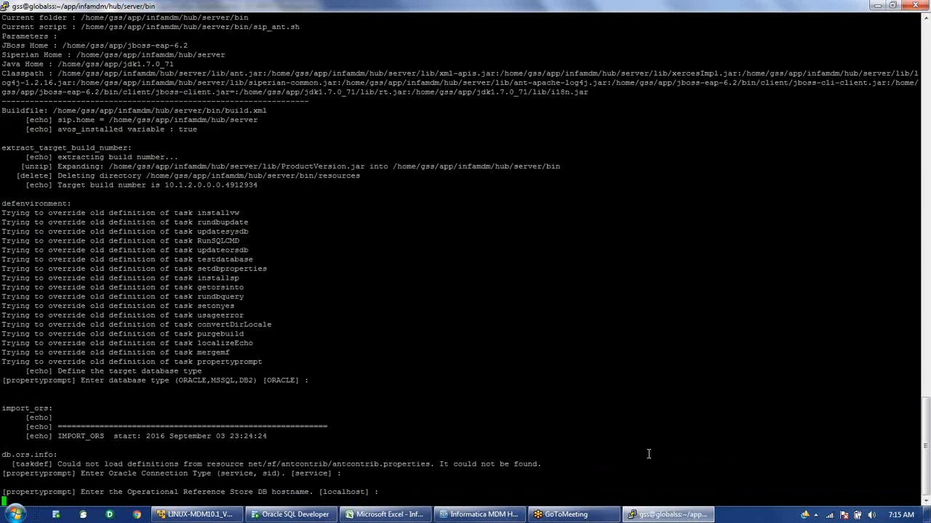
pyautogui.press('Return')
pyautogui.press('Return')
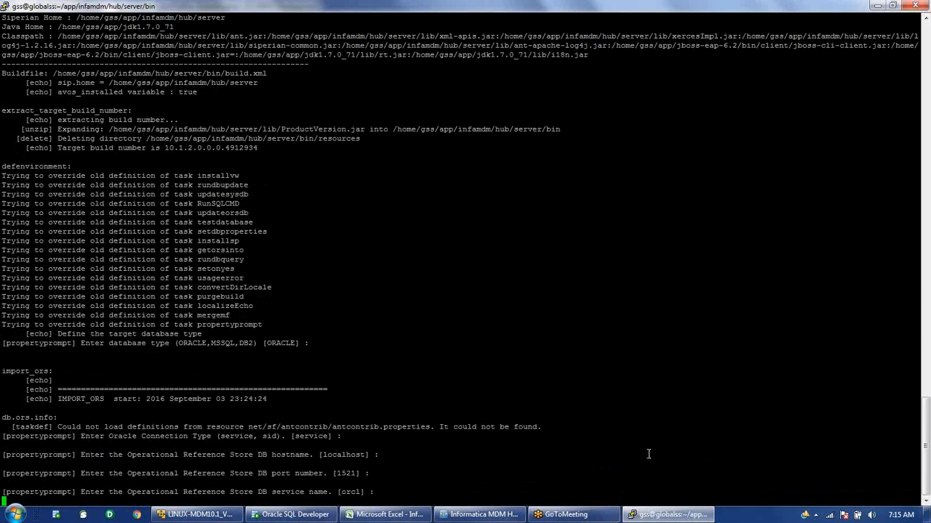
pyautogui.write('mdm10')
pyautogui.press('Return')
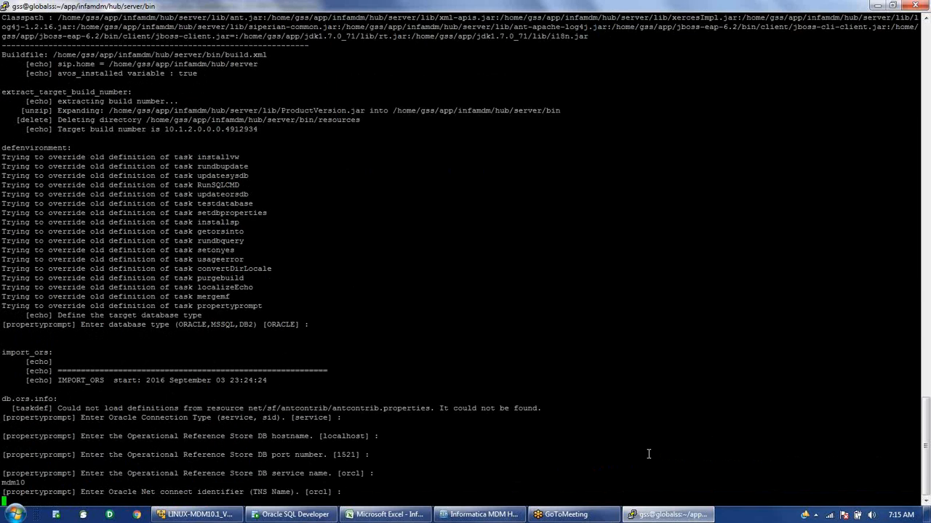
pyautogui.write('mdm10')
pyautogui.press('Return')
pyautogui.press('Return')
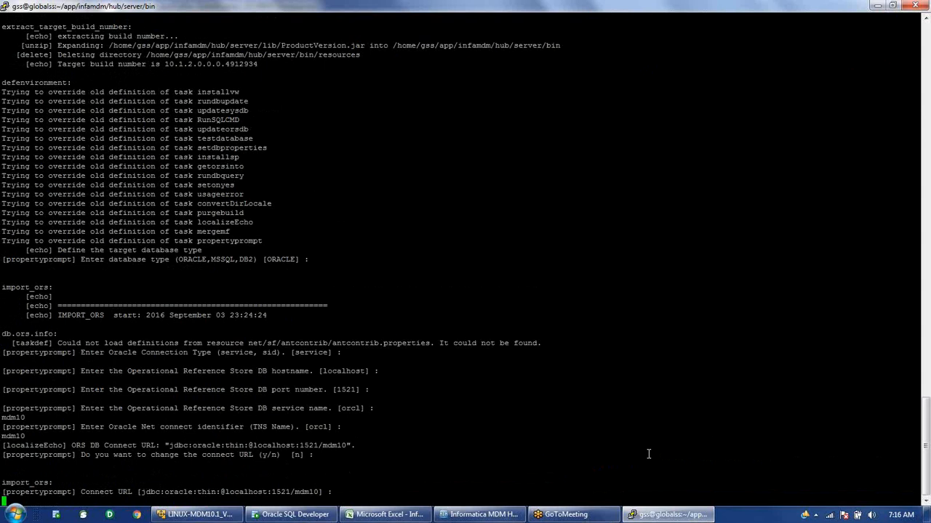
pyautogui.press('Return')
pyautogui.write('test1_ors')
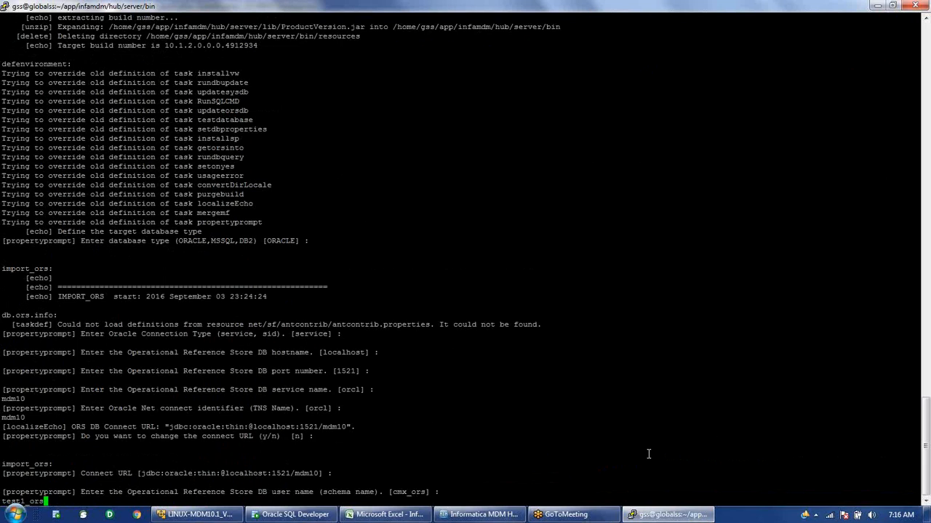
pyautogui.press('Return')
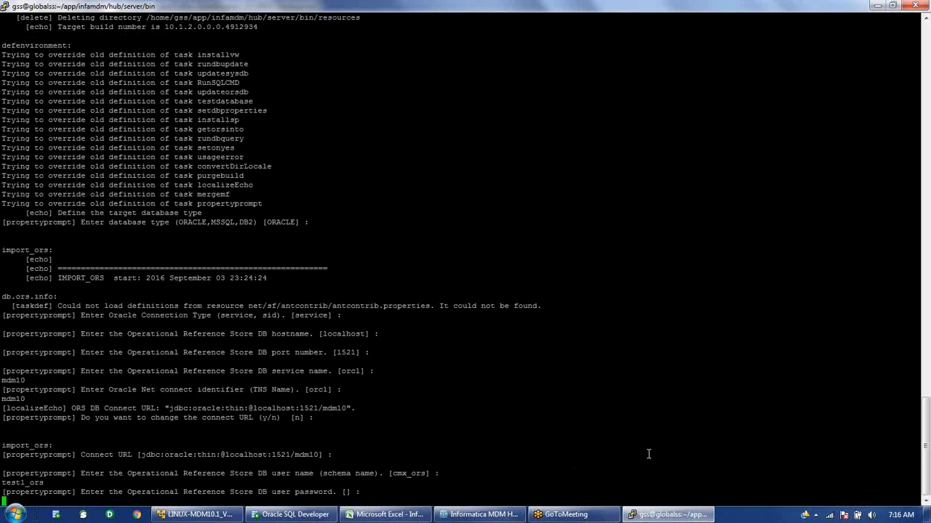
pyautogui.press('Return')
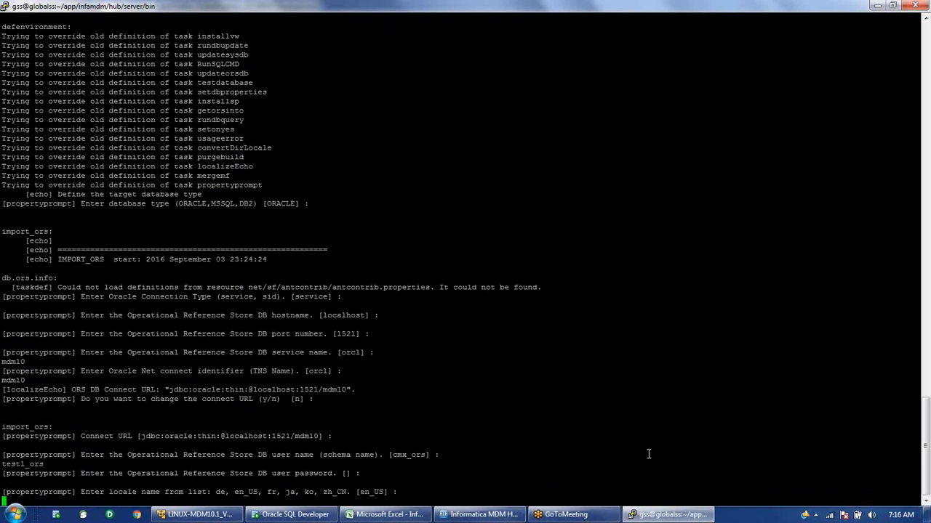
pyautogui.press('Return')
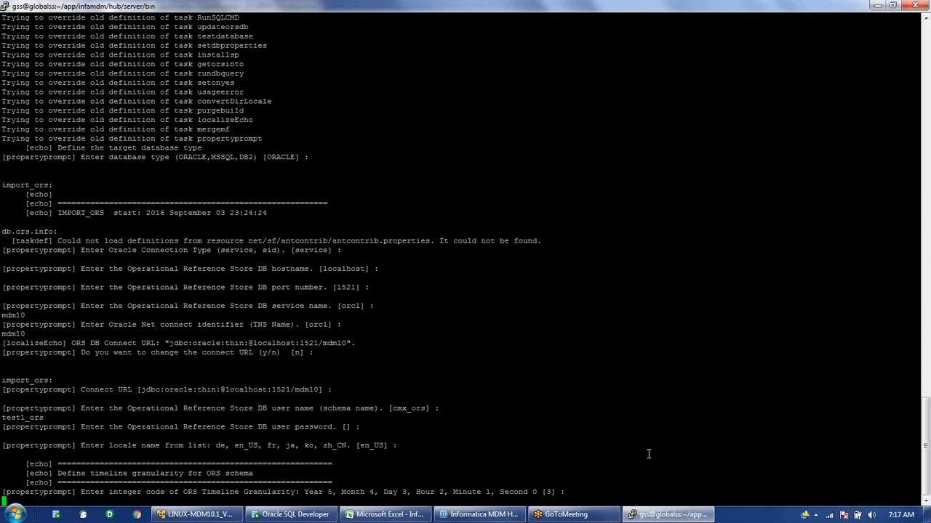
pyautogui.press('Return')
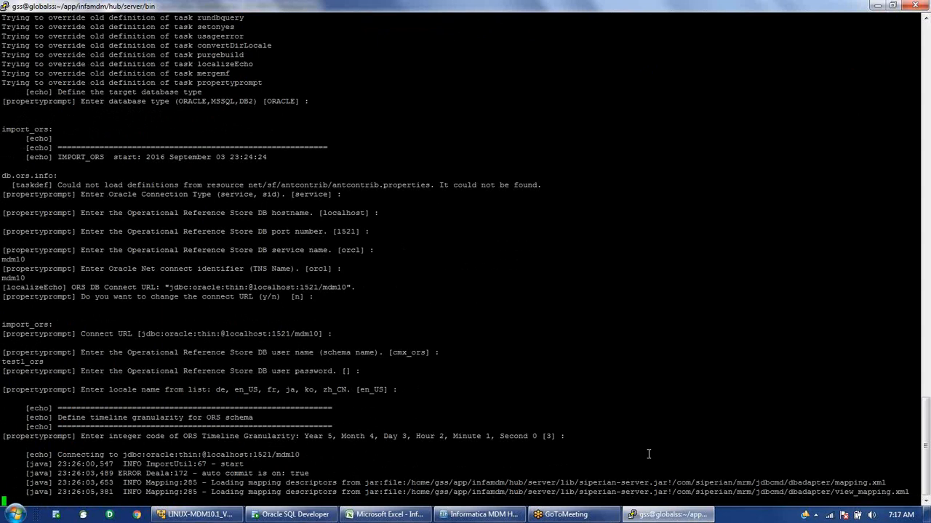
# Query c_repos_db_release in the linux_trn_lab1 worksheet, confirm TIMELINE_GRANULARITY is 3, then minimize SQL Developer.
pyautogui.moveTo(304, 518)
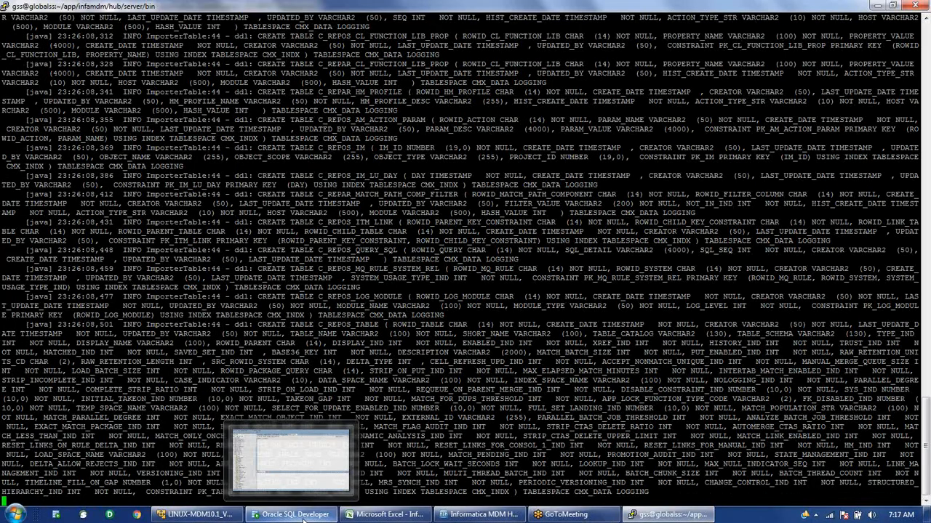
pyautogui.click(304, 518)
pyautogui.write('select * from c_rep')
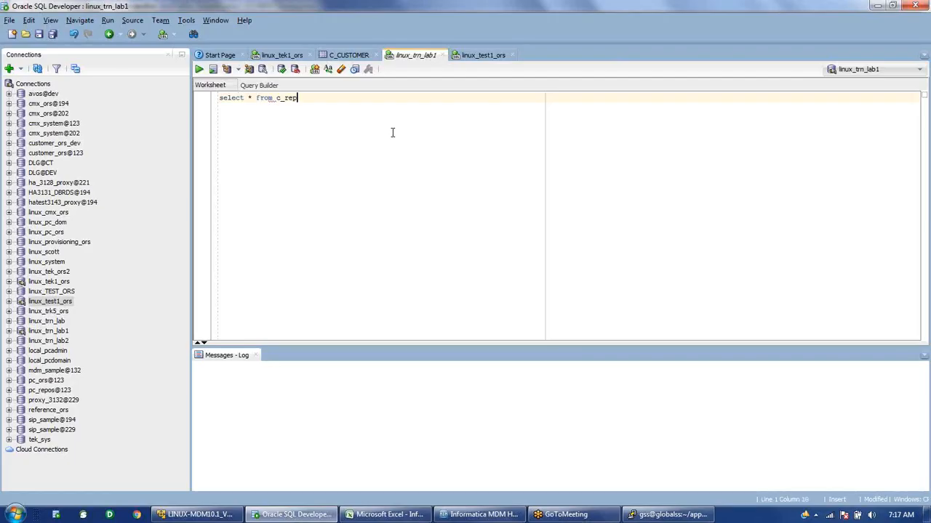
pyautogui.write('os_db_release;')
pyautogui.hotkey('ctrl', 'Return')
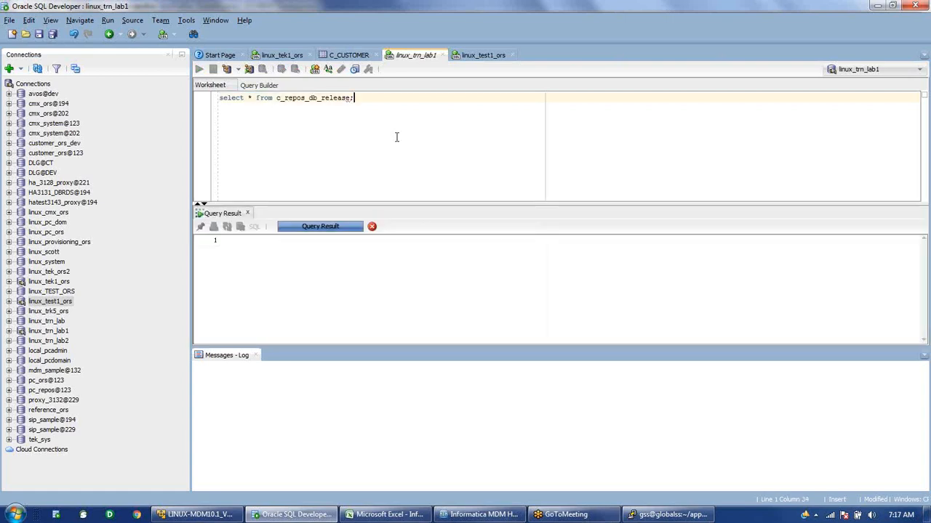
pyautogui.moveTo(277, 344); pyautogui.dragTo(411, 343)
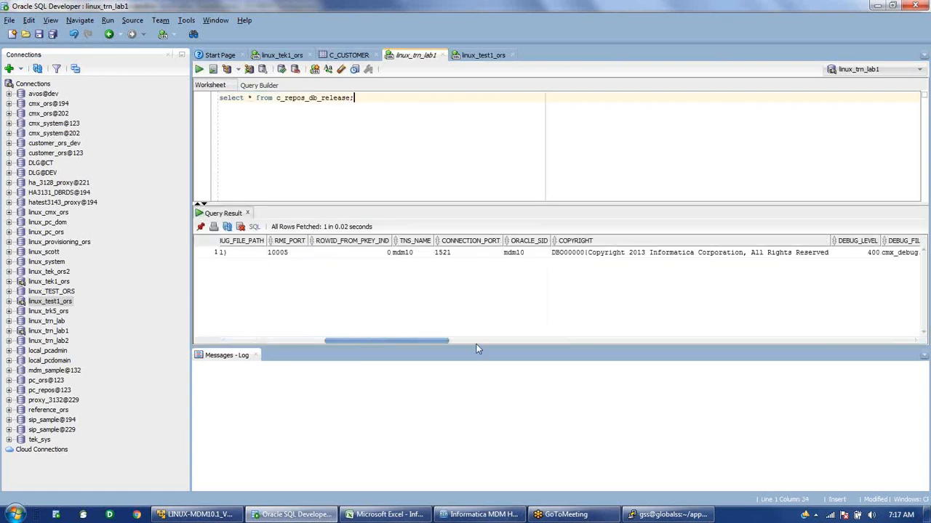
pyautogui.moveTo(476, 349); pyautogui.dragTo(928, 348)
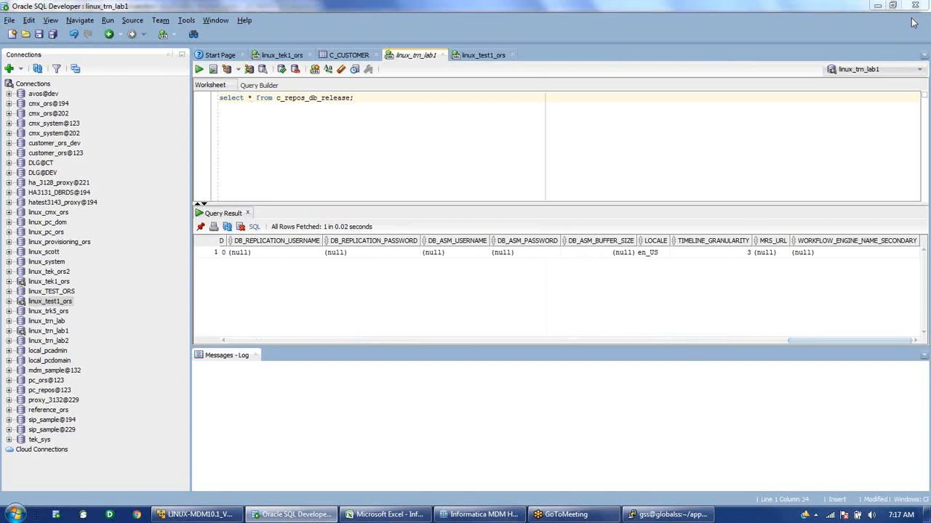
pyautogui.click(714, 254)
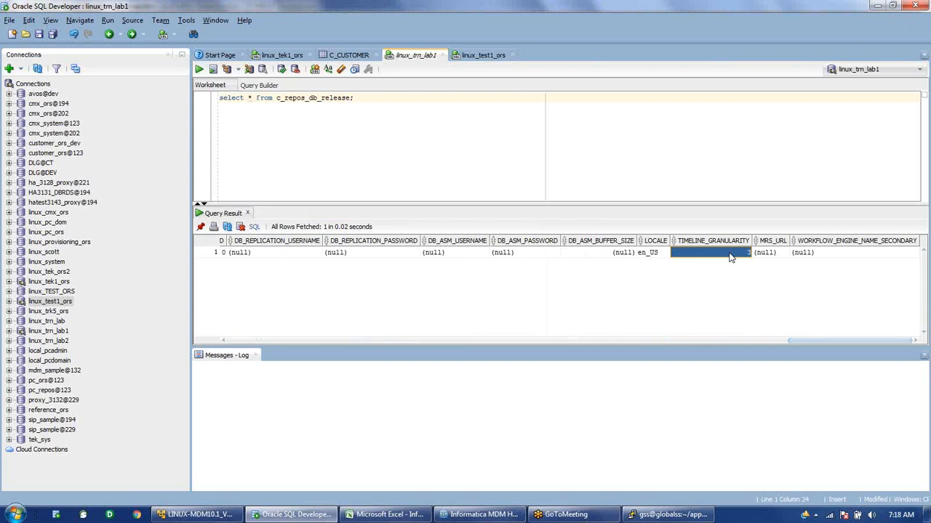
pyautogui.click(875, 7)
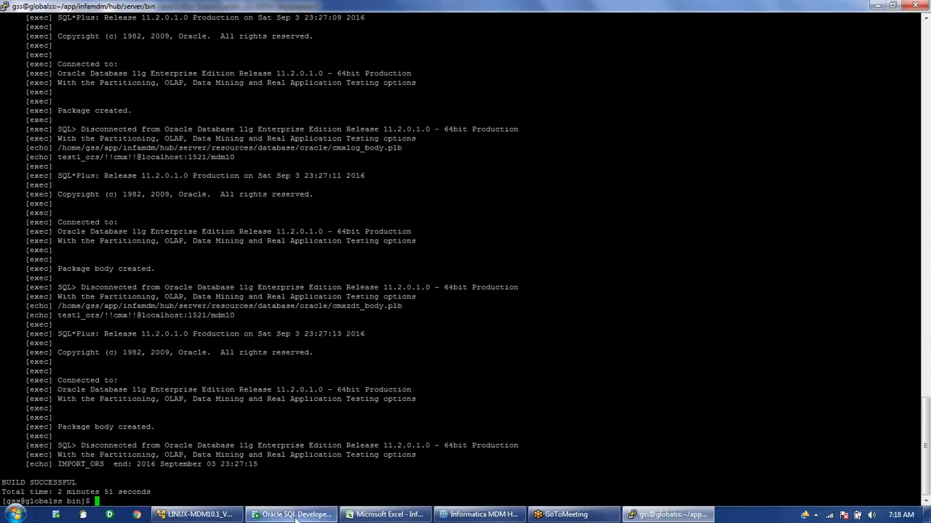
pyautogui.moveTo(295, 518)
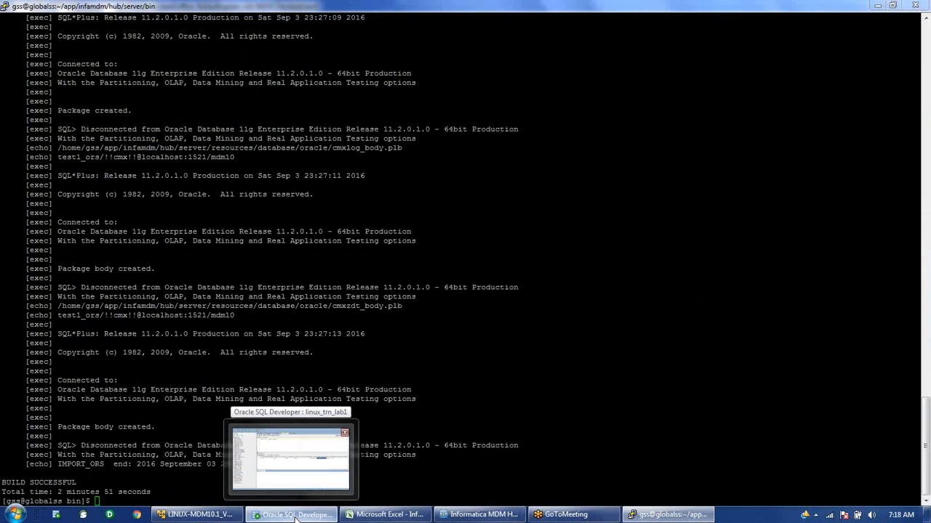
pyautogui.click(295, 518)
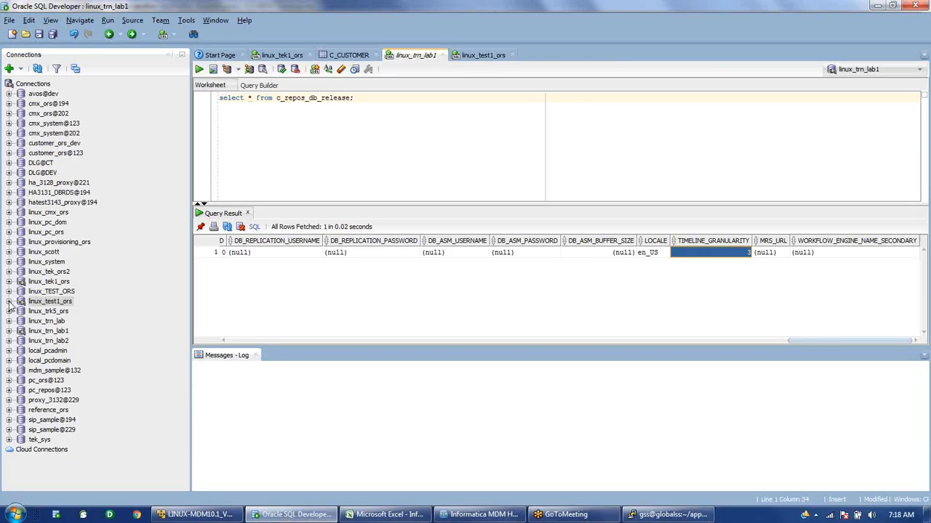
pyautogui.click(8, 301)
pyautogui.rightClick(42, 220)
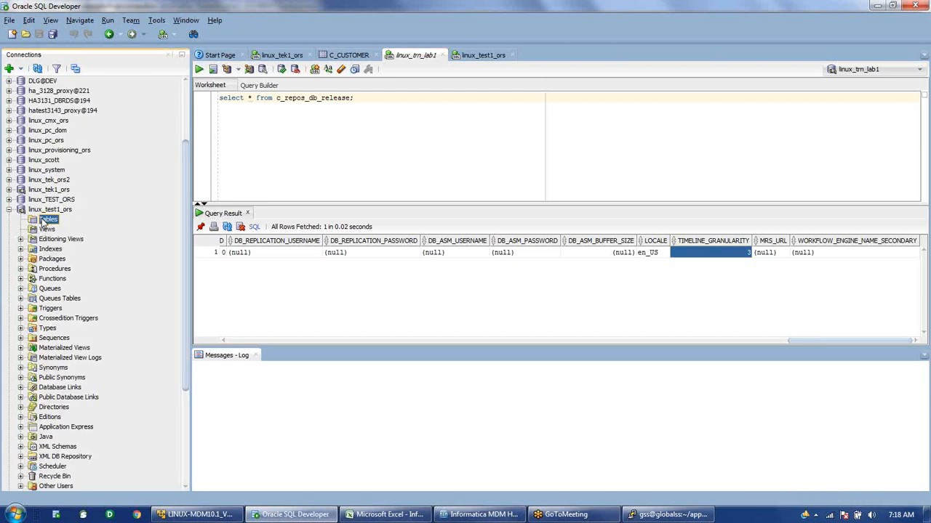
pyautogui.click(69, 271)
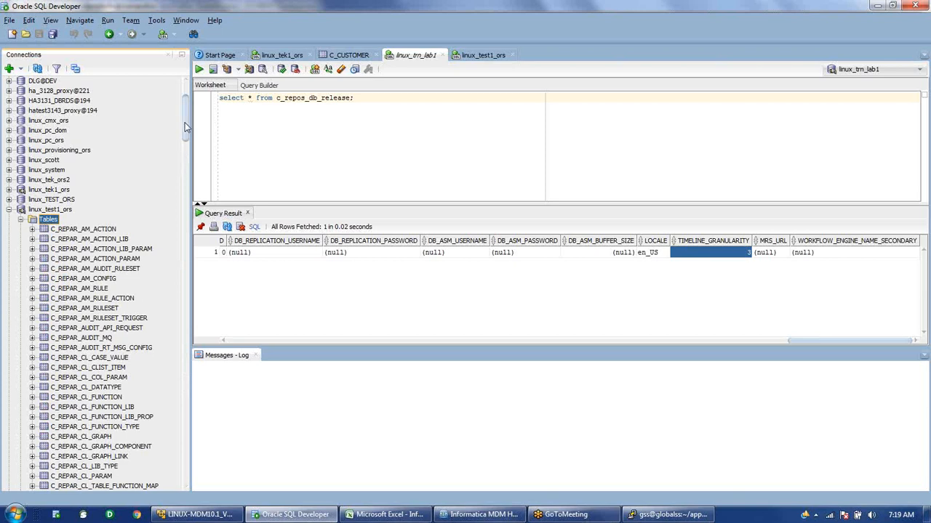
pyautogui.moveTo(185, 124); pyautogui.dragTo(177, 279)
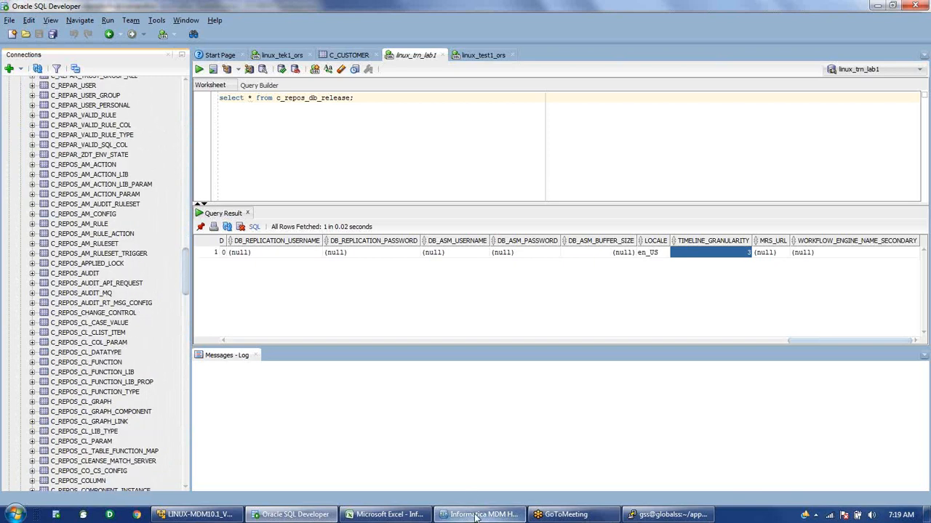
pyautogui.moveTo(476, 516)
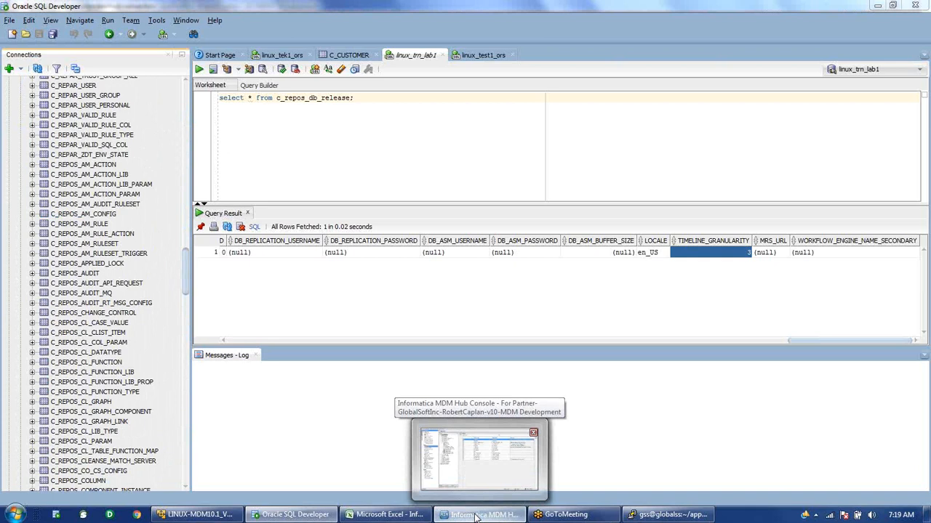
# In the Databases tool on the master database, start a new Oracle registration using Service connection.
pyautogui.click(476, 516)
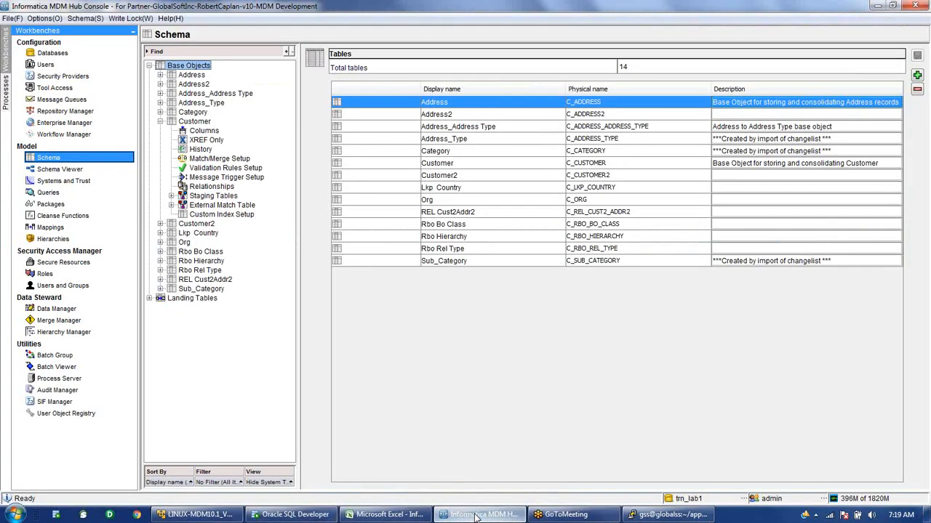
pyautogui.click(52, 53)
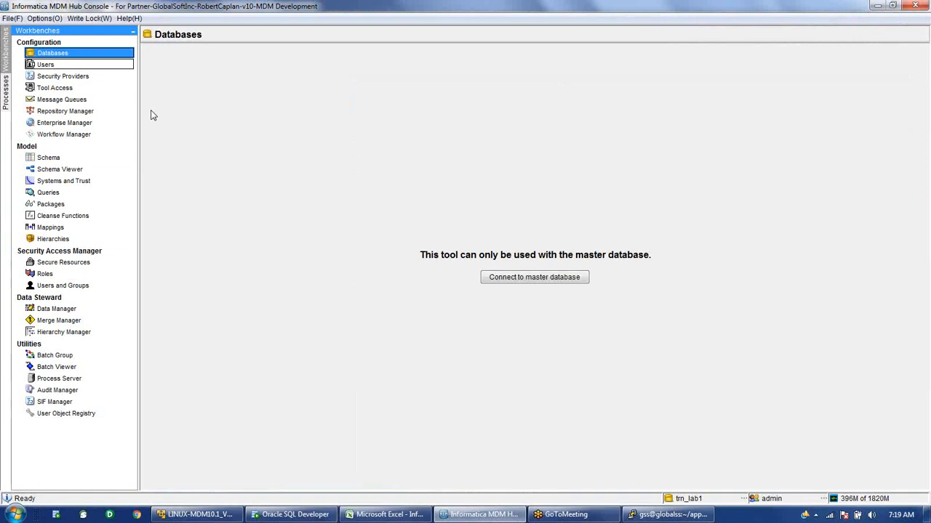
pyautogui.click(534, 277)
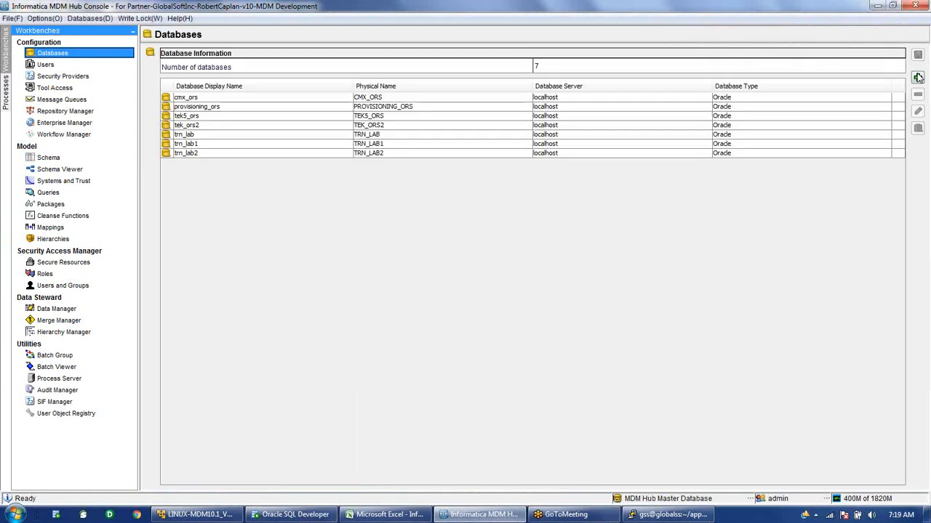
pyautogui.click(918, 78)
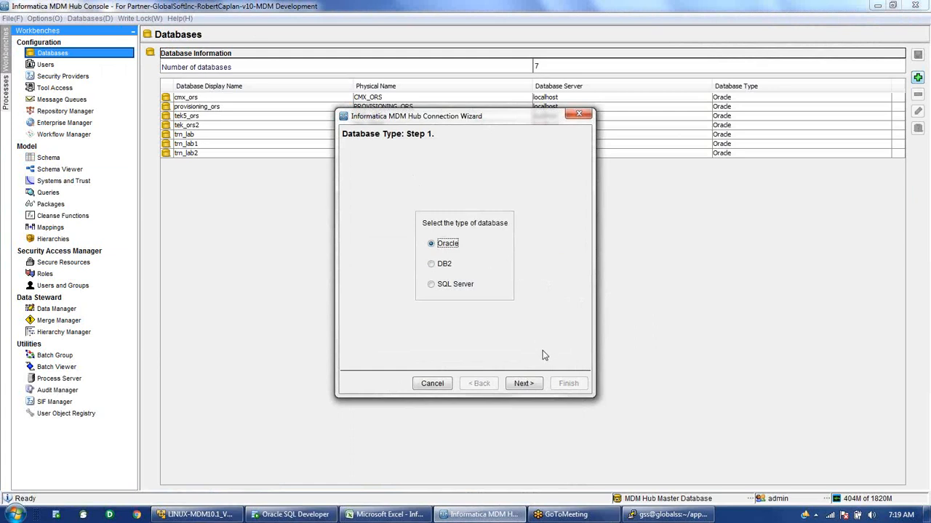
pyautogui.click(525, 383)
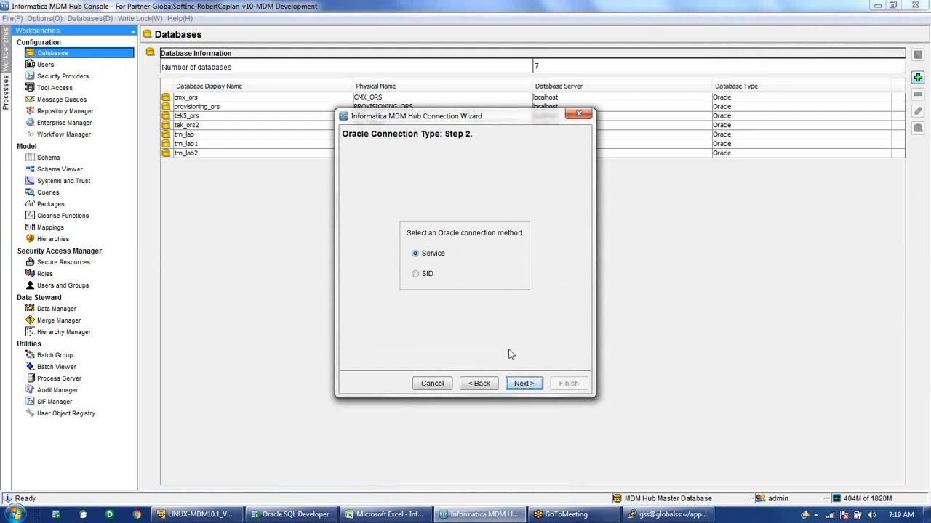
pyautogui.click(522, 383)
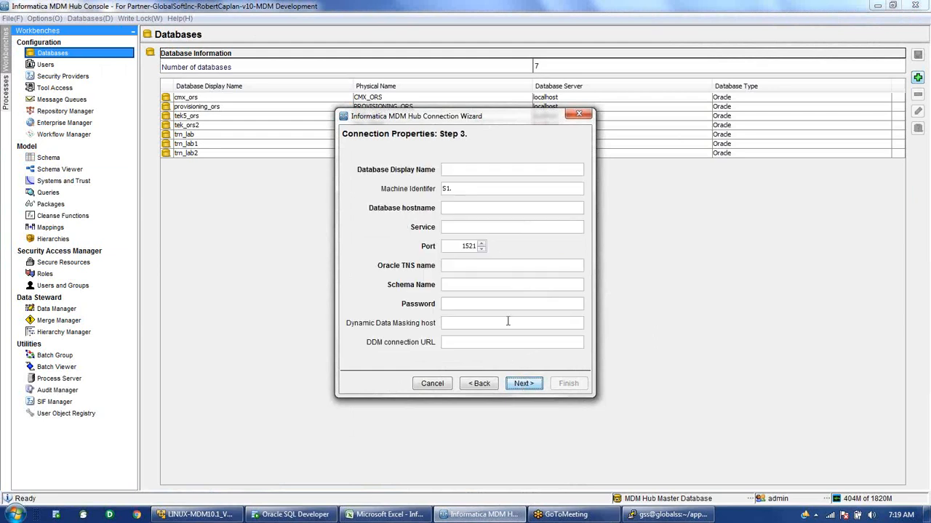
# Enter display name test1_ors, host localhost, service mdm10, the schema name and its password.
pyautogui.click(467, 170)
pyautogui.write('test1_ors')
pyautogui.doubleClick(467, 170)
pyautogui.hotkey('ctrl', 'c')
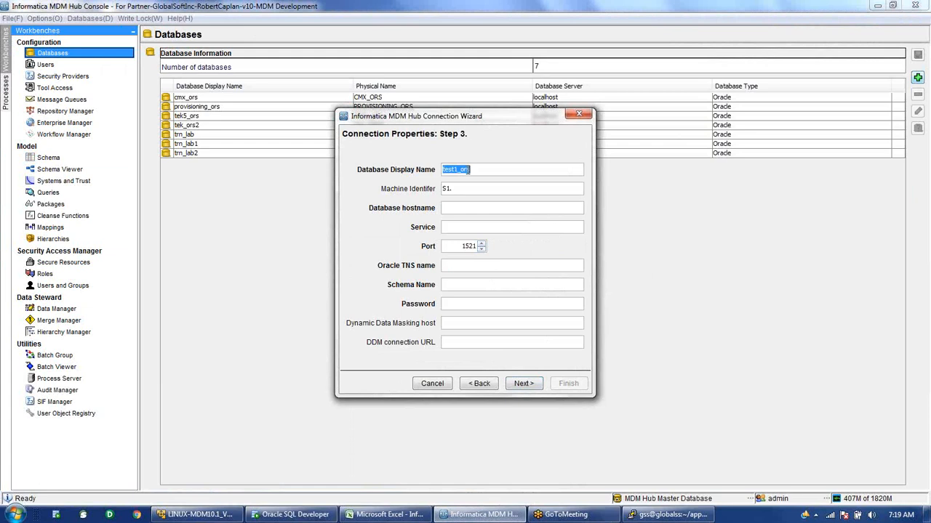
pyautogui.click(480, 209)
pyautogui.write('localhost')
pyautogui.write('mdm10')
pyautogui.click(465, 265)
pyautogui.write('mdm10')
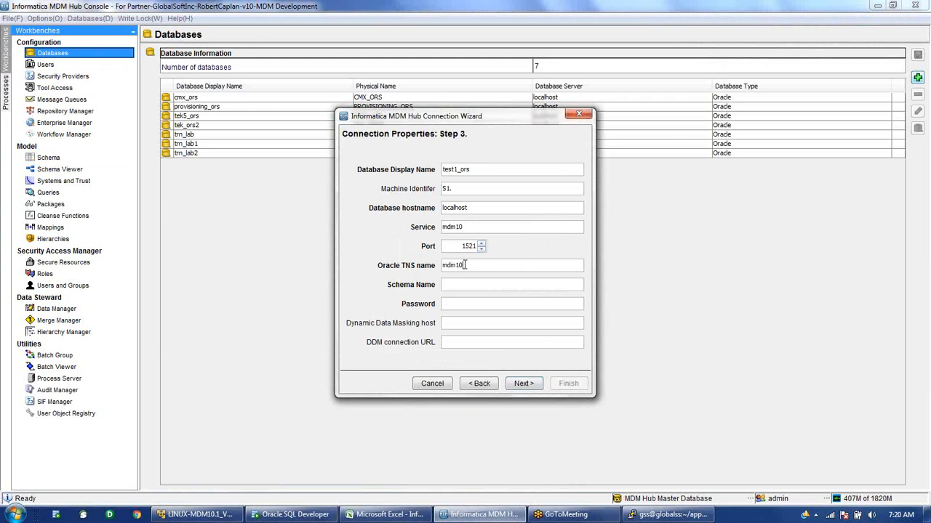
pyautogui.hotkey('ctrl', 'v')
pyautogui.press('Tab')
pyautogui.write('!!cmx!!')
pyautogui.click(517, 386)
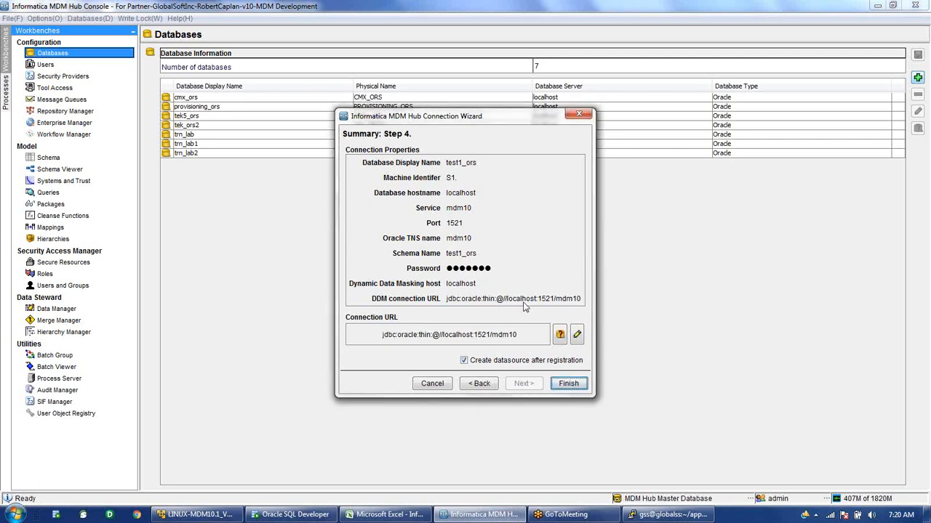
# Test the test1_ors connection successfully and finish the registration.
pyautogui.click(561, 340)
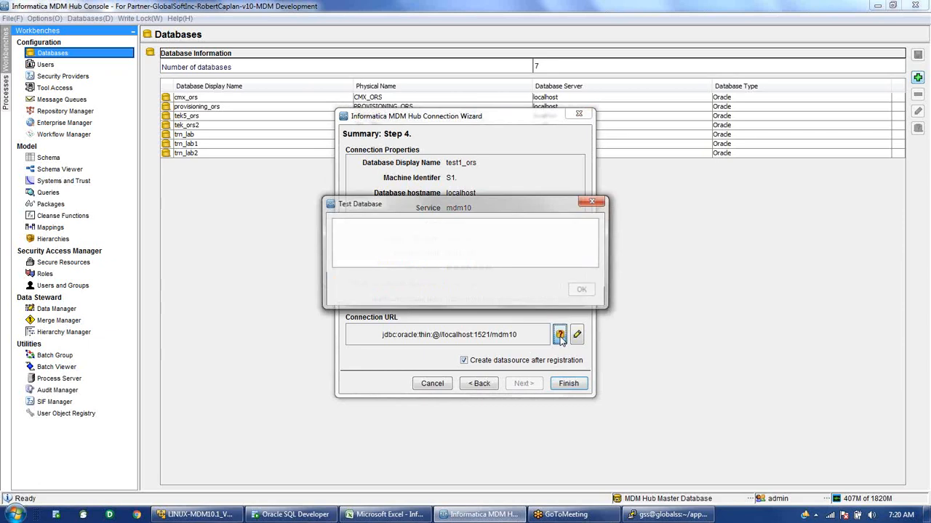
pyautogui.moveTo(515, 207); pyautogui.dragTo(272, 198)
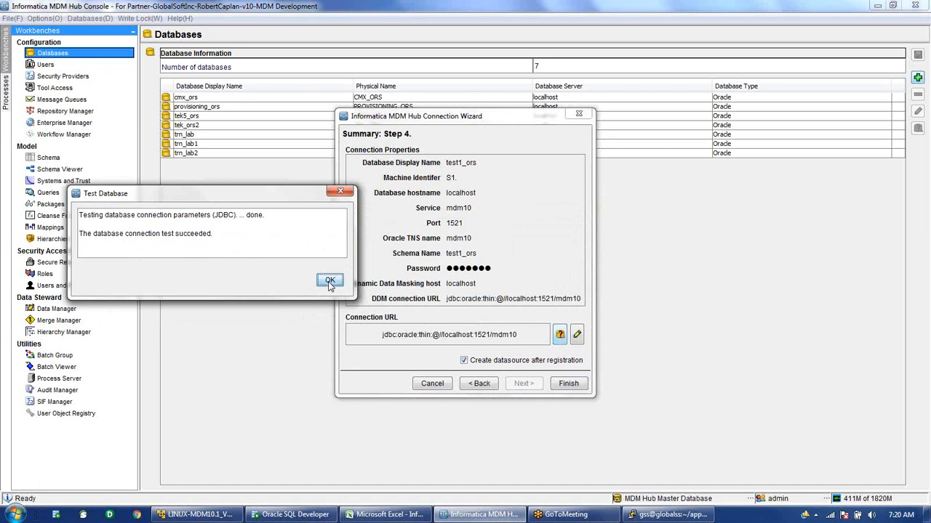
pyautogui.click(330, 281)
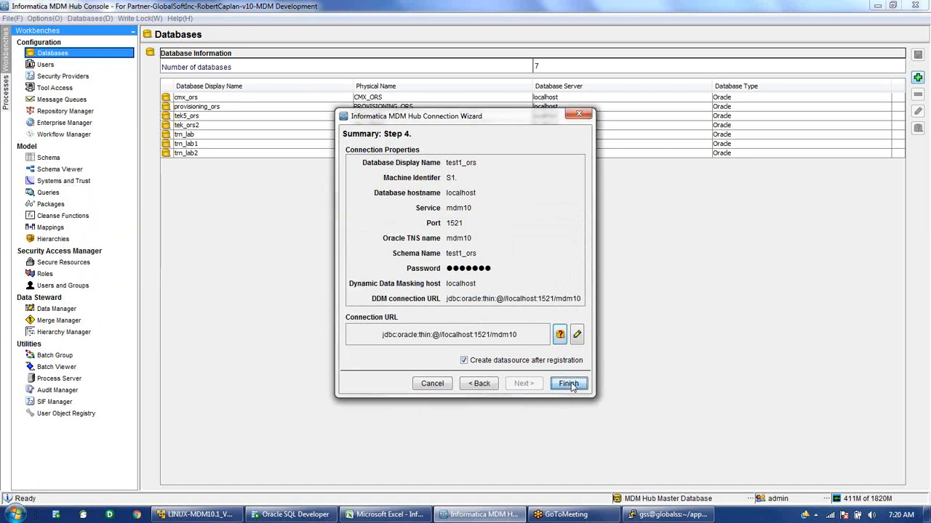
pyautogui.click(568, 384)
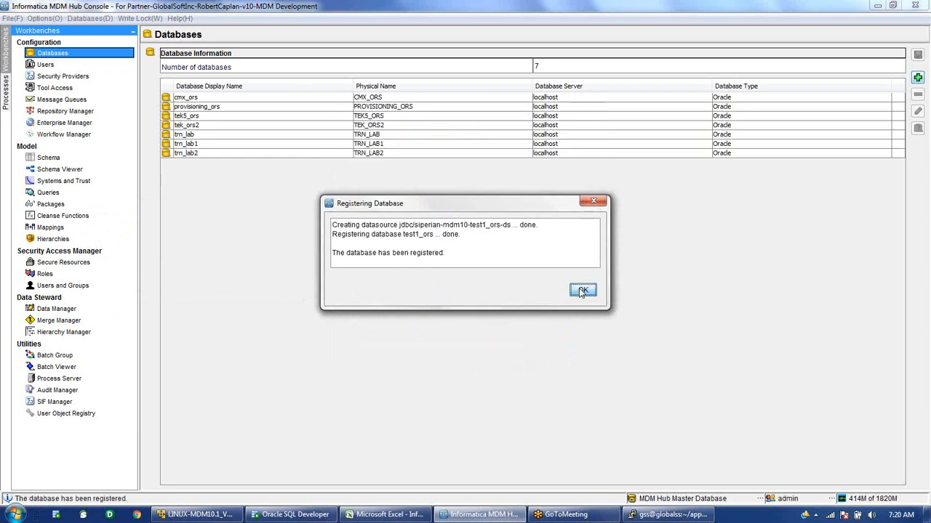
pyautogui.click(582, 291)
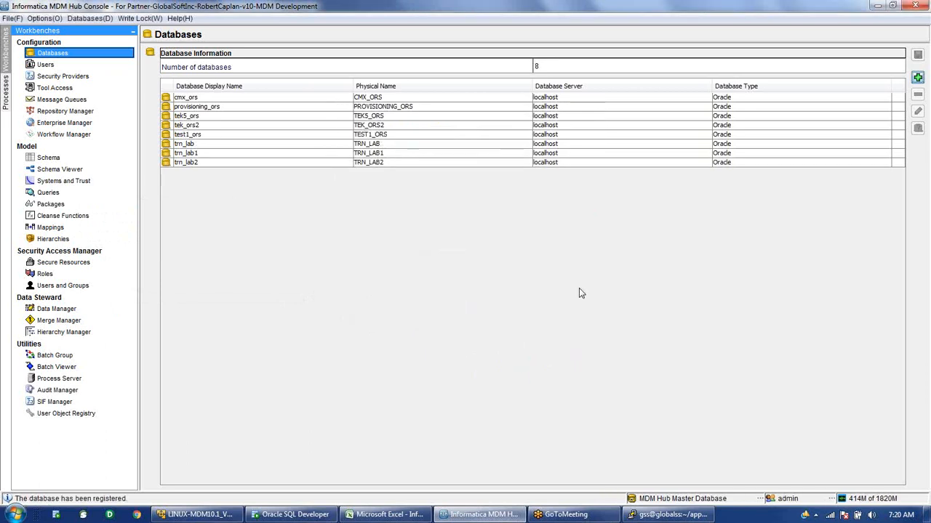
# Switch the console to test1_ors, confirm its schema has 0 tables, then open Users.
pyautogui.click(164, 136)
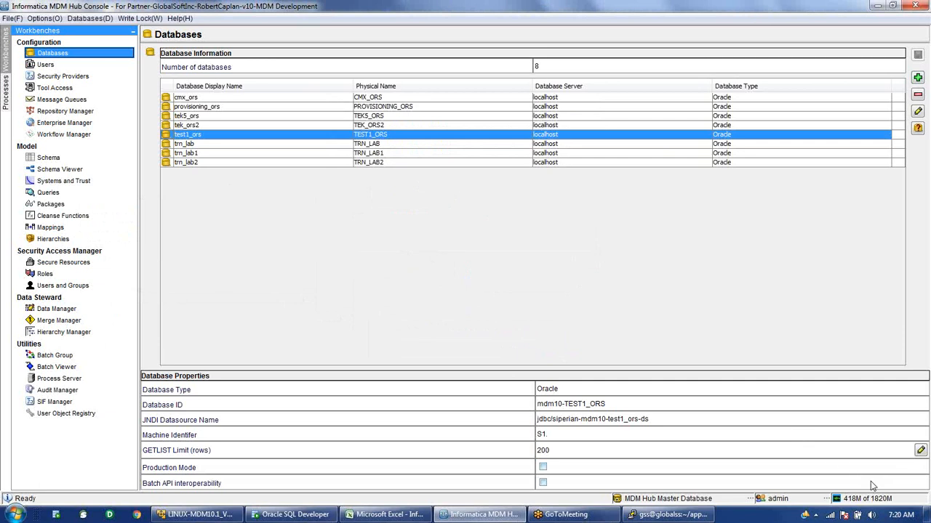
pyautogui.click(723, 500)
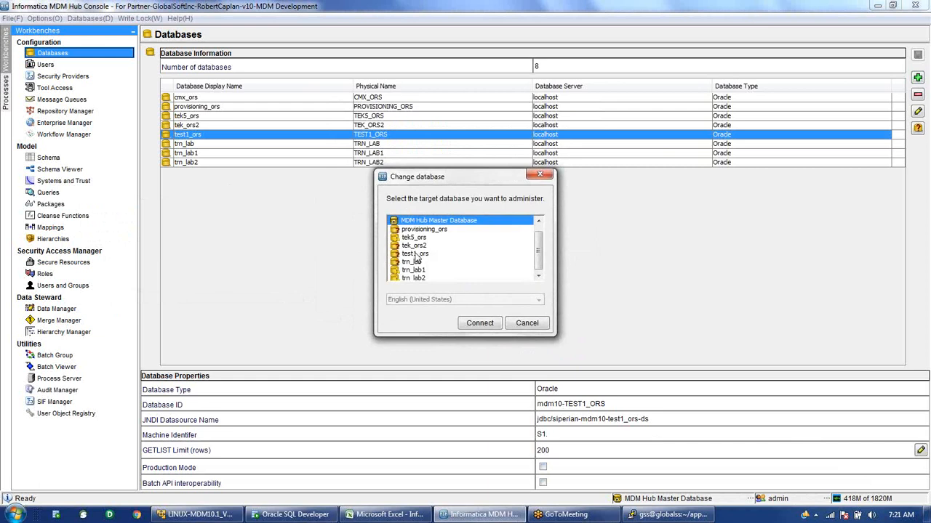
pyautogui.doubleClick(415, 254)
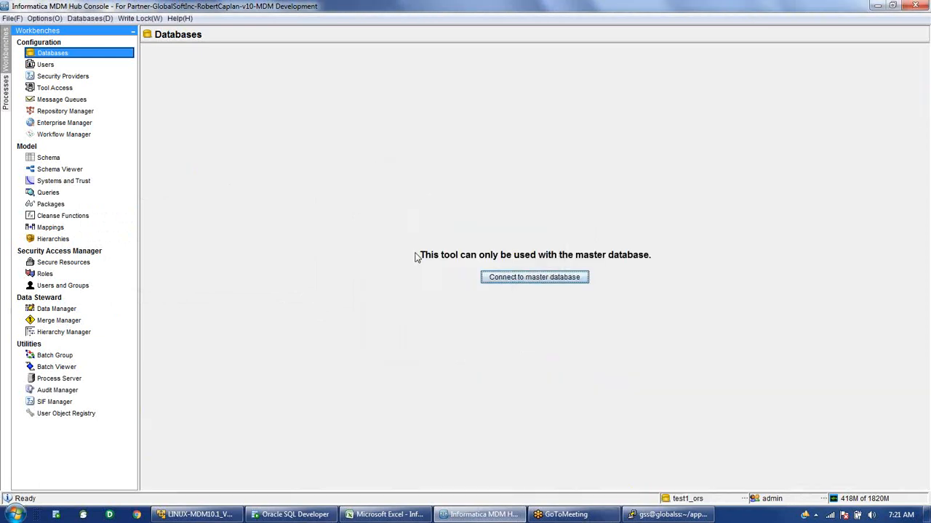
pyautogui.click(66, 159)
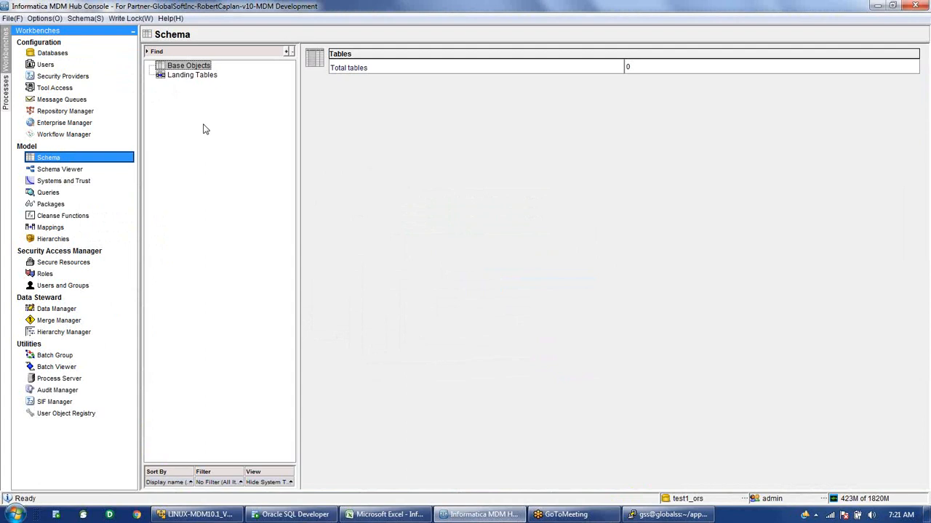
pyautogui.click(53, 68)
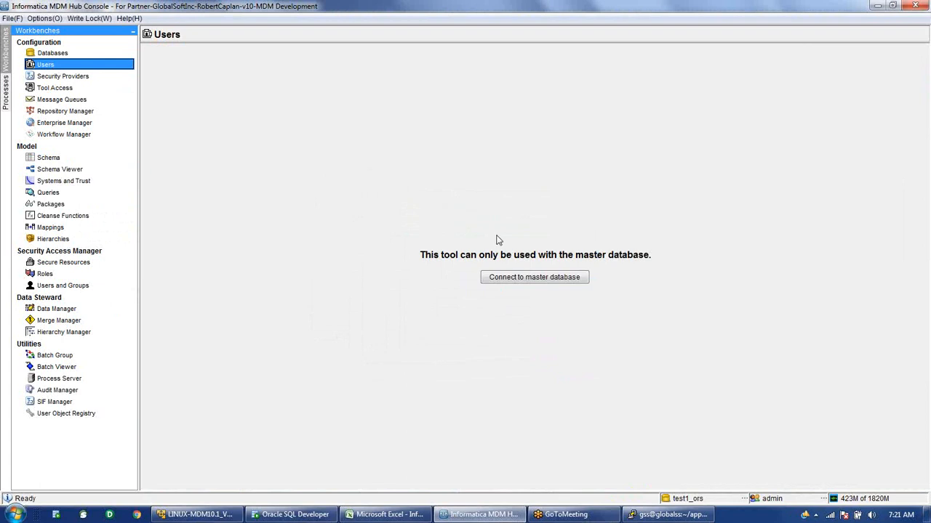
# Connect the Users tool to the master database and acquire the write lock.
pyautogui.click(535, 277)
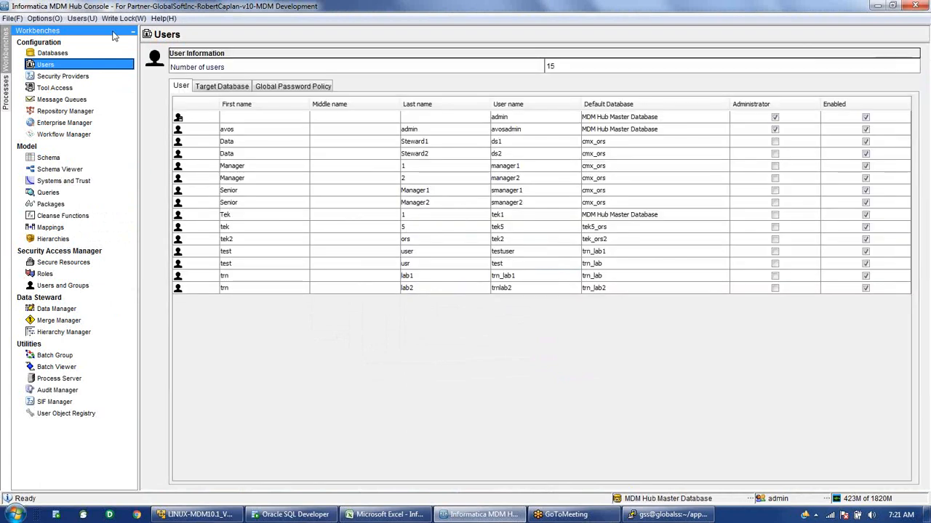
pyautogui.click(124, 18)
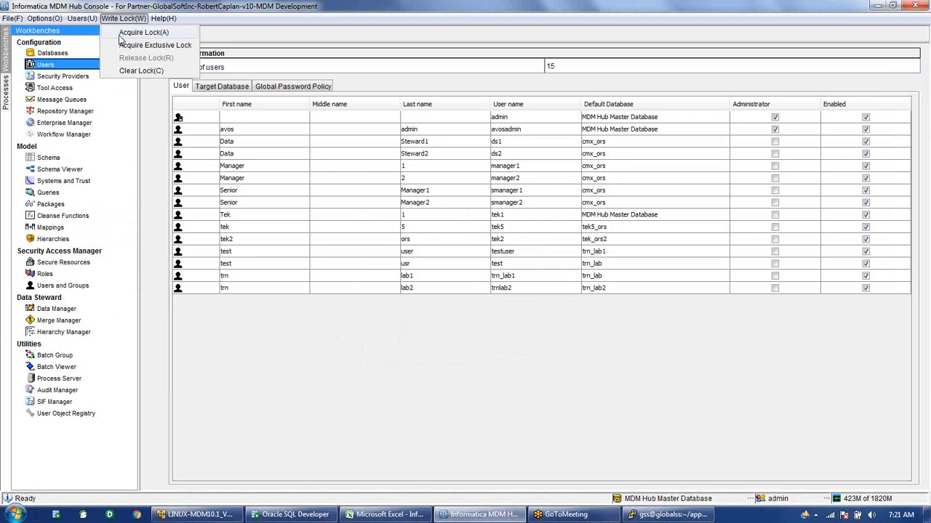
pyautogui.click(122, 35)
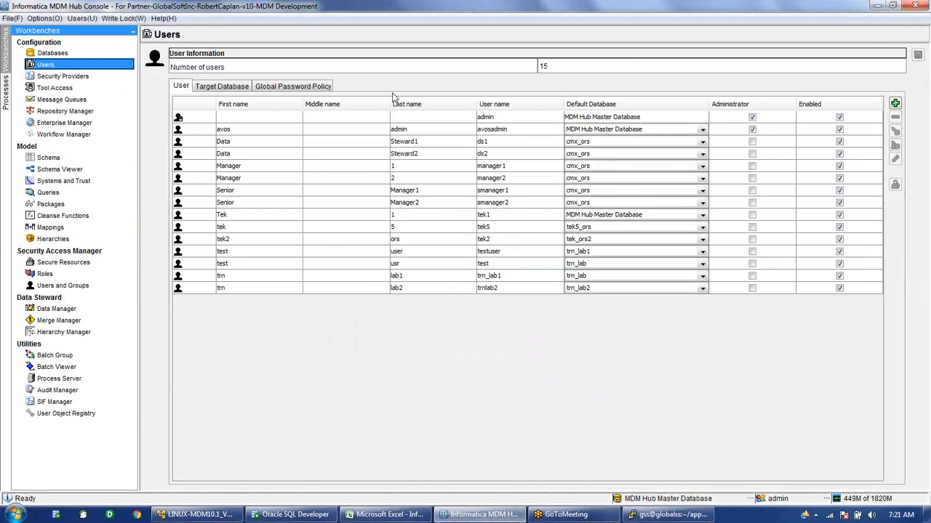
# Add a new user named test 1 with user name test1 and a password.
pyautogui.click(895, 104)
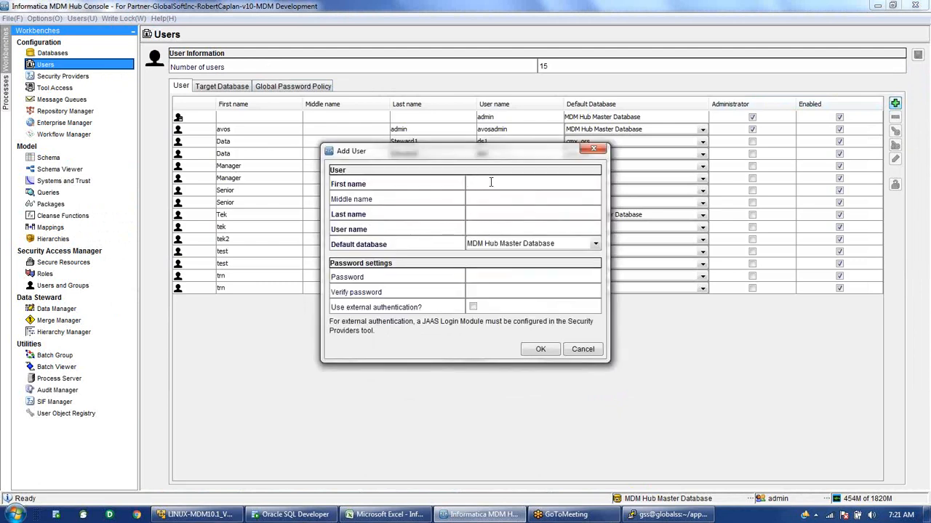
pyautogui.write('te')
pyautogui.write('st')
pyautogui.write('1')
pyautogui.press('Tab')
pyautogui.click(492, 230)
pyautogui.moveTo(491, 229); pyautogui.dragTo(446, 233)
pyautogui.write('●●●●●')
pyautogui.click(487, 291)
pyautogui.write('●●●●●')
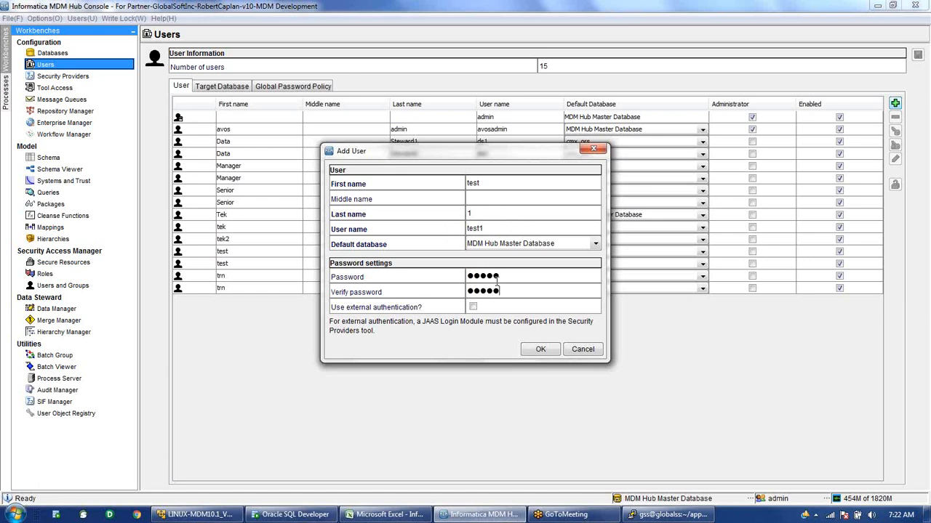
# Set test1's default database to test1_ors and save the user.
pyautogui.click(594, 245)
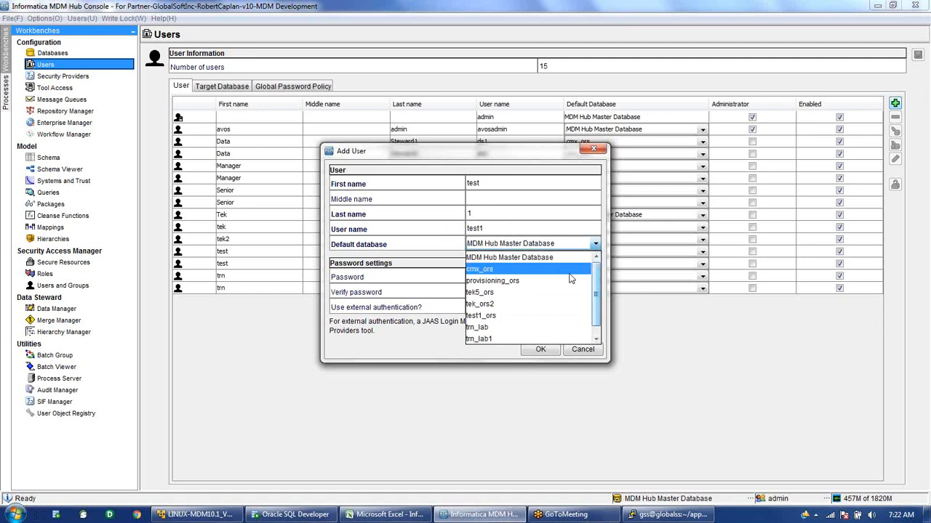
pyautogui.click(493, 318)
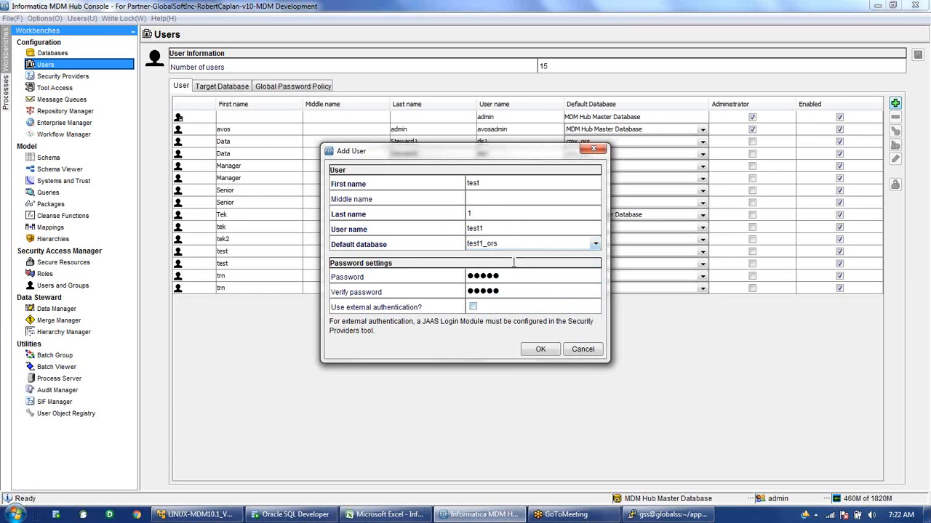
pyautogui.click(540, 350)
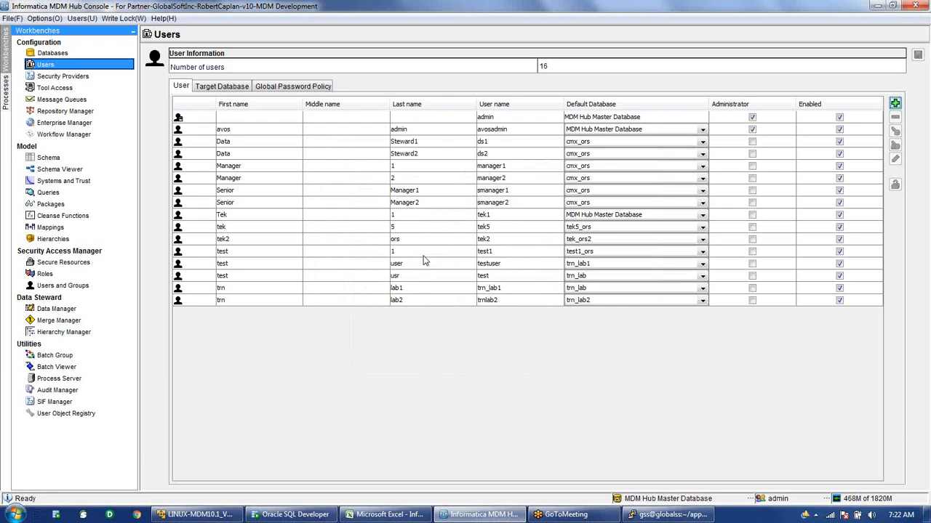
pyautogui.click(425, 254)
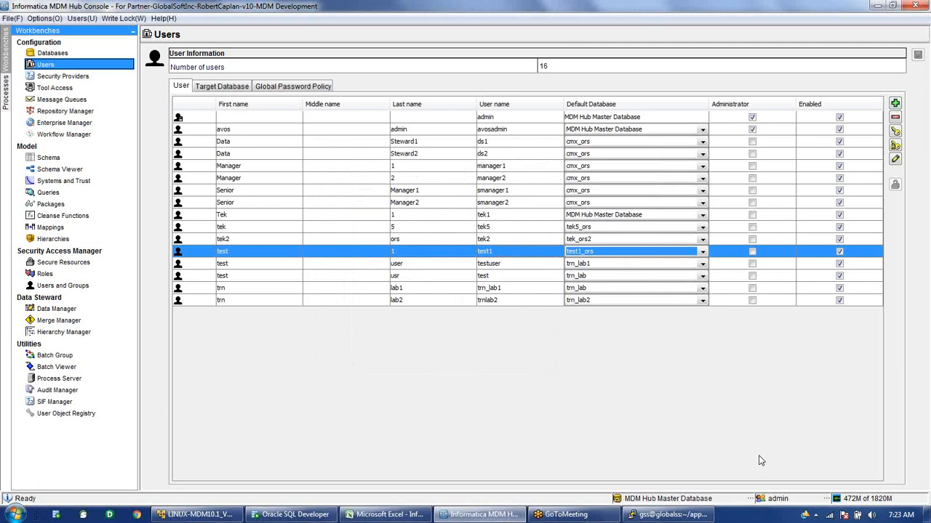
# Log in as test1 with its password and connect to the test1_ors database.
pyautogui.click(796, 499)
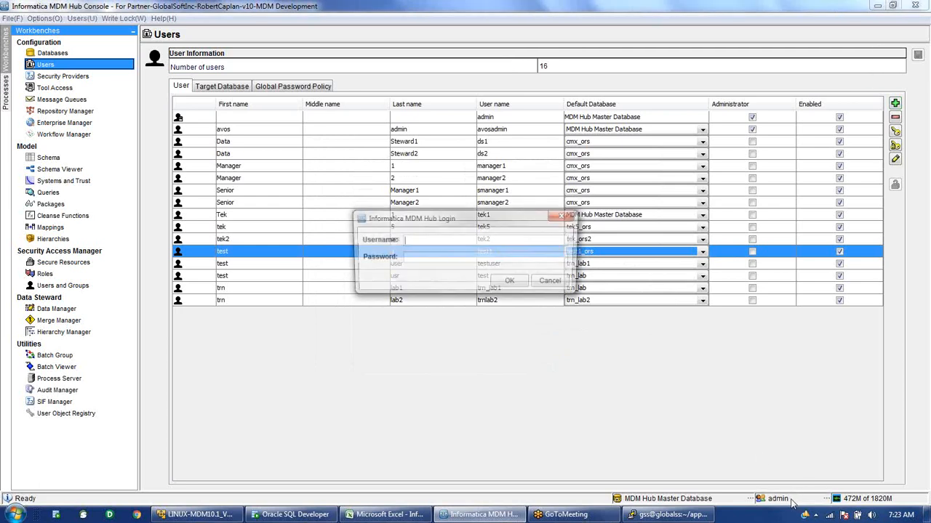
pyautogui.click(436, 255)
pyautogui.write('test1')
pyautogui.click(508, 283)
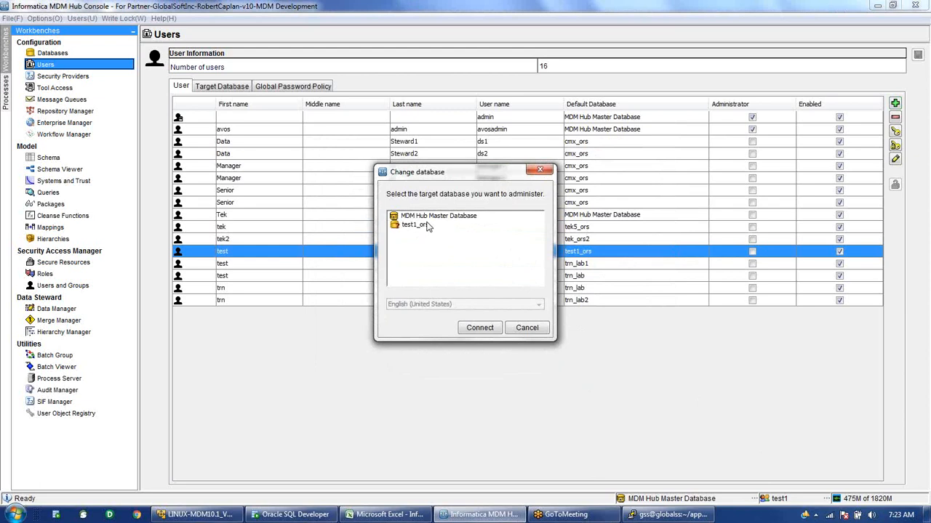
pyautogui.click(428, 226)
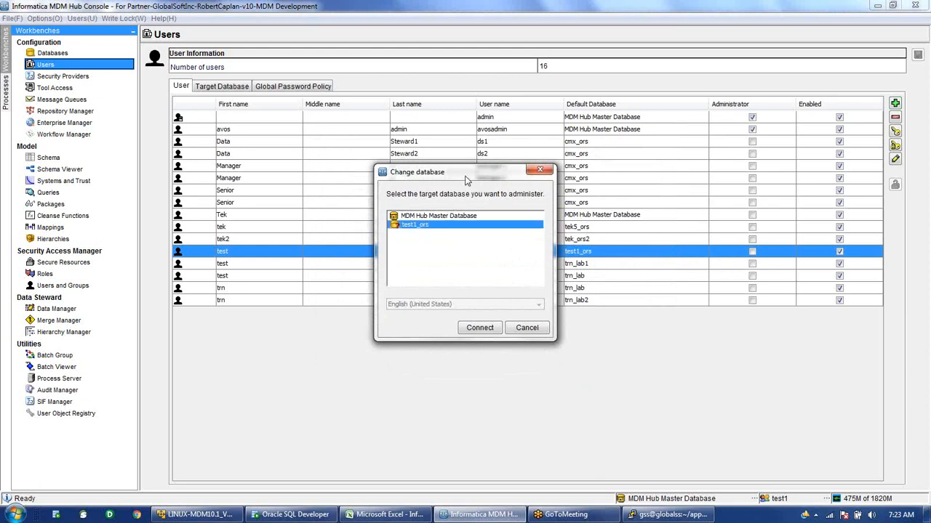
pyautogui.moveTo(448, 185); pyautogui.dragTo(355, 215)
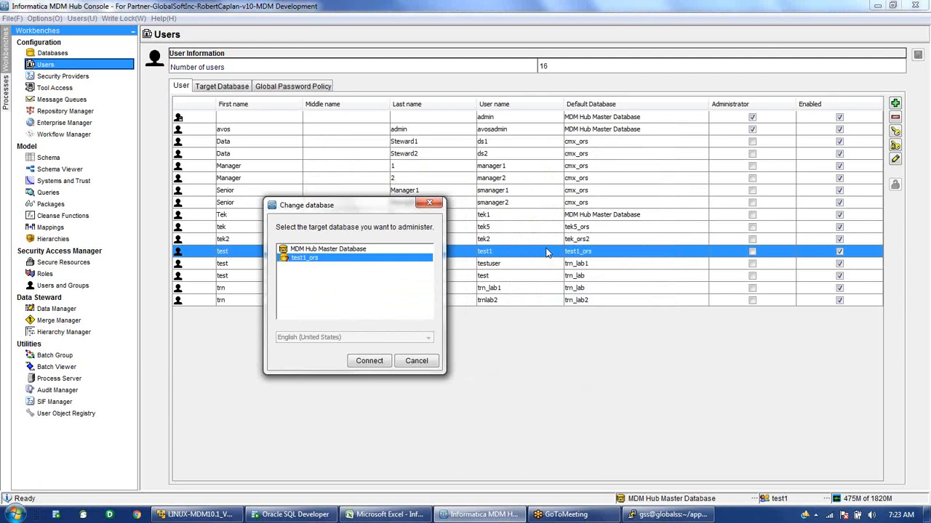
pyautogui.click(376, 365)
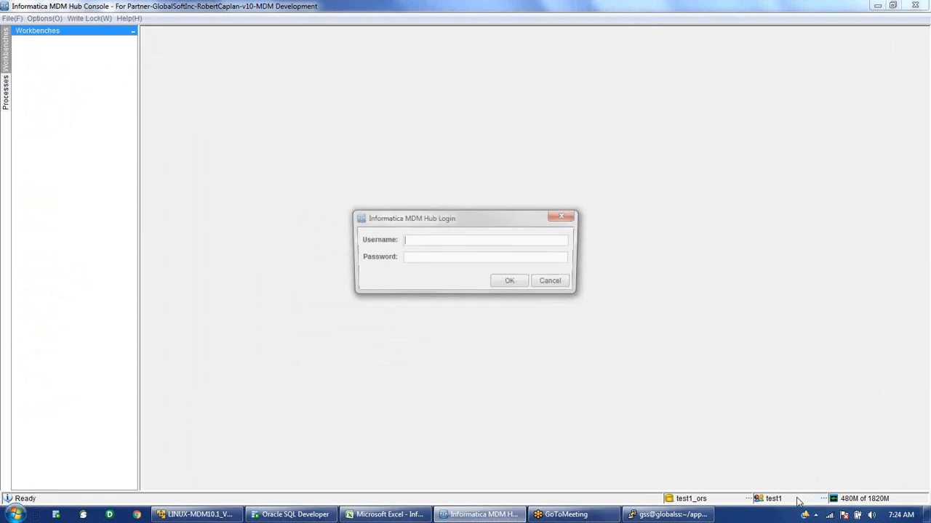
# Log back in as admin and connect to the MDM Hub Master Database.
pyautogui.write('admin')
pyautogui.press('Tab')
pyautogui.write('admin')
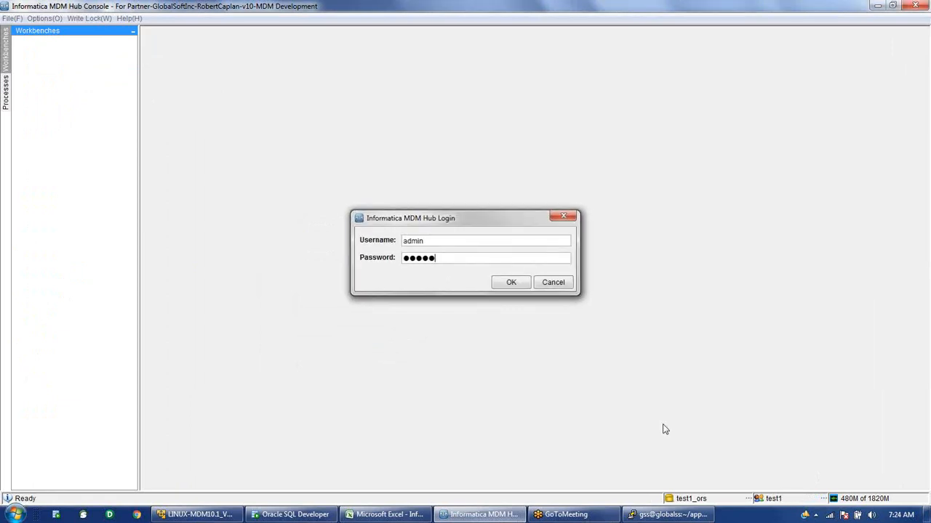
pyautogui.press('Return')
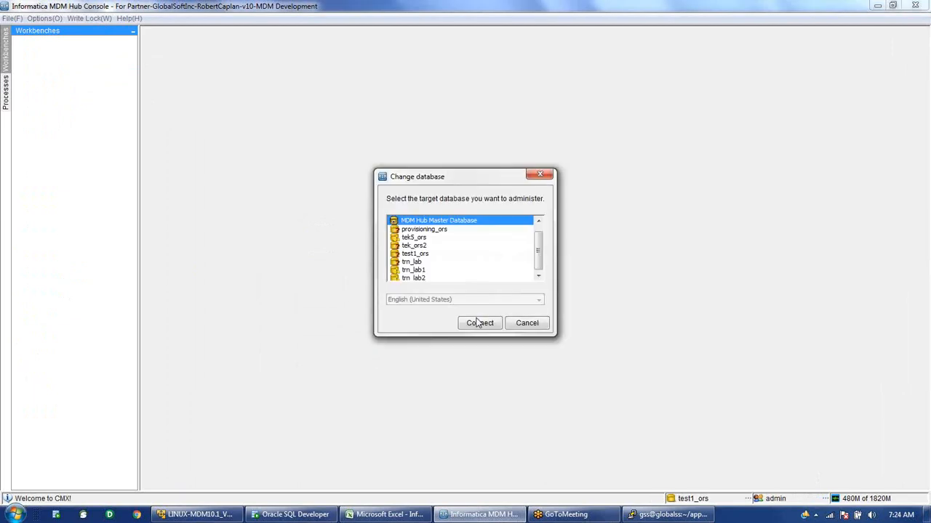
pyautogui.click(478, 323)
# Expand the Configuration workbench and open Tool Access, passing through Databases and Users.
pyautogui.click(59, 42)
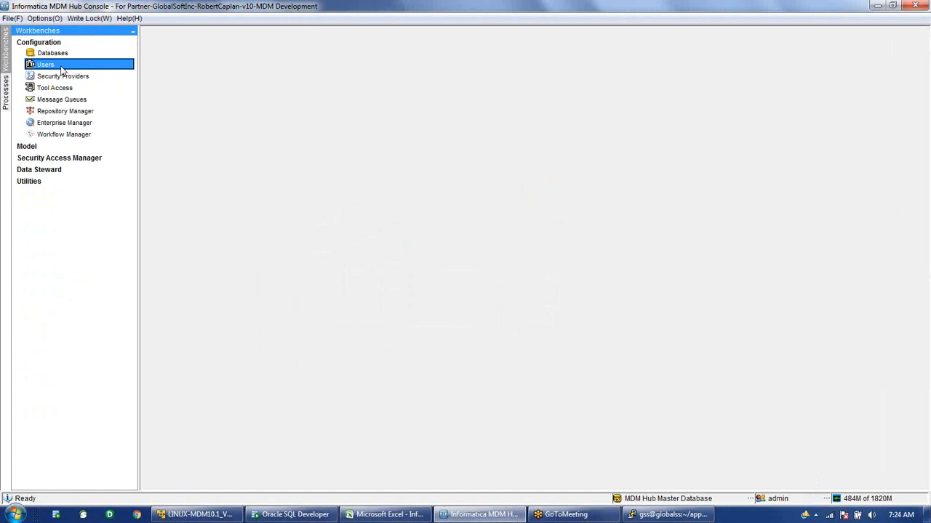
pyautogui.click(59, 58)
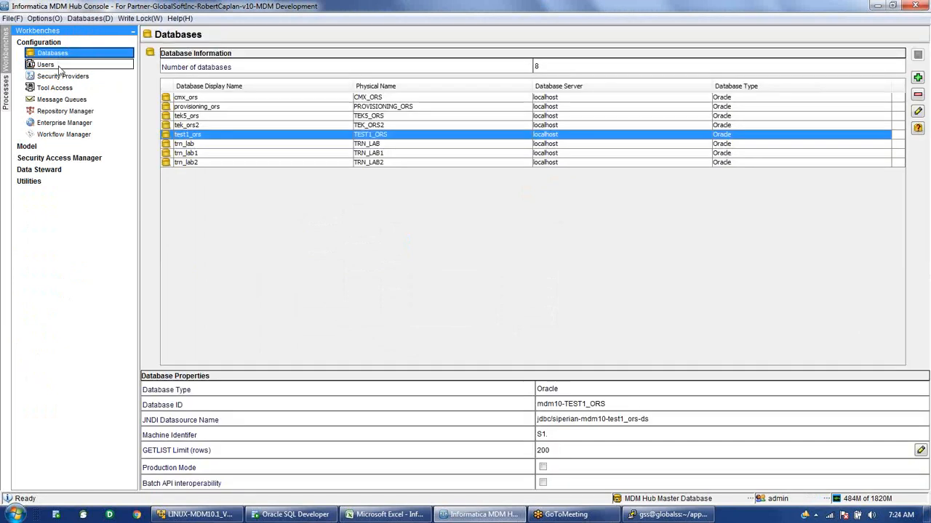
pyautogui.click(59, 64)
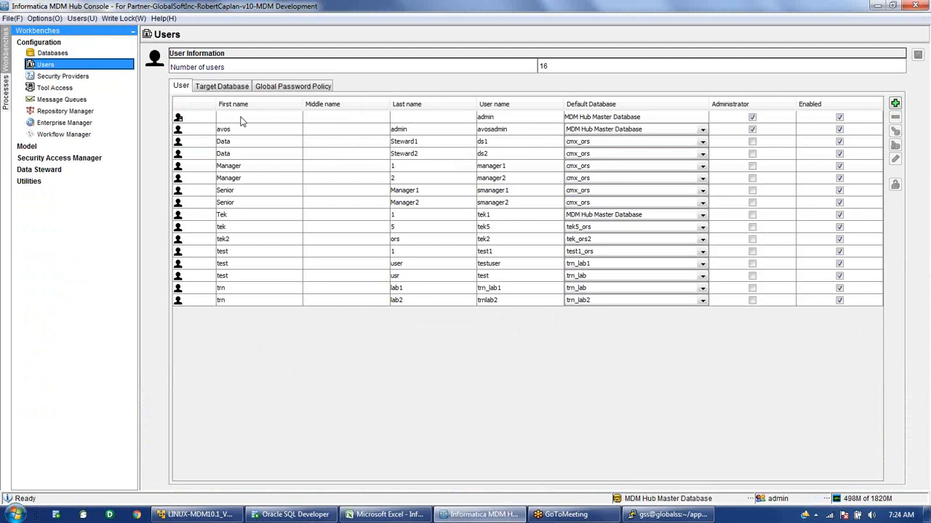
pyautogui.click(57, 88)
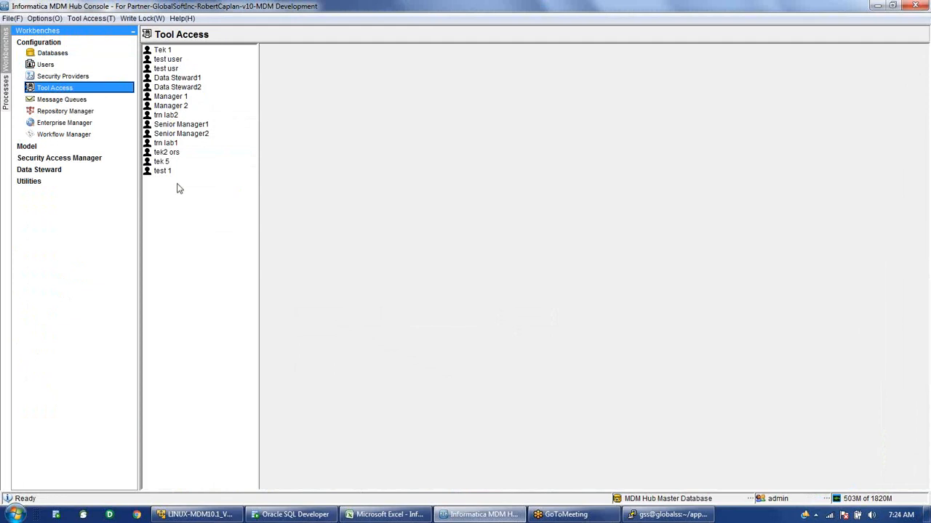
# Grant test1 the Model and Security Access Manager workbenches, then select its Hierarchies tool.
pyautogui.click(162, 172)
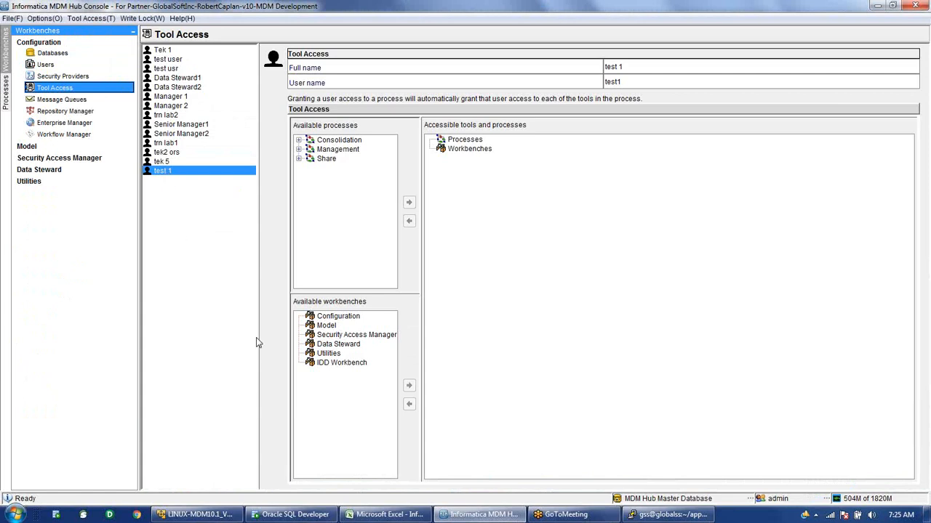
pyautogui.click(326, 326)
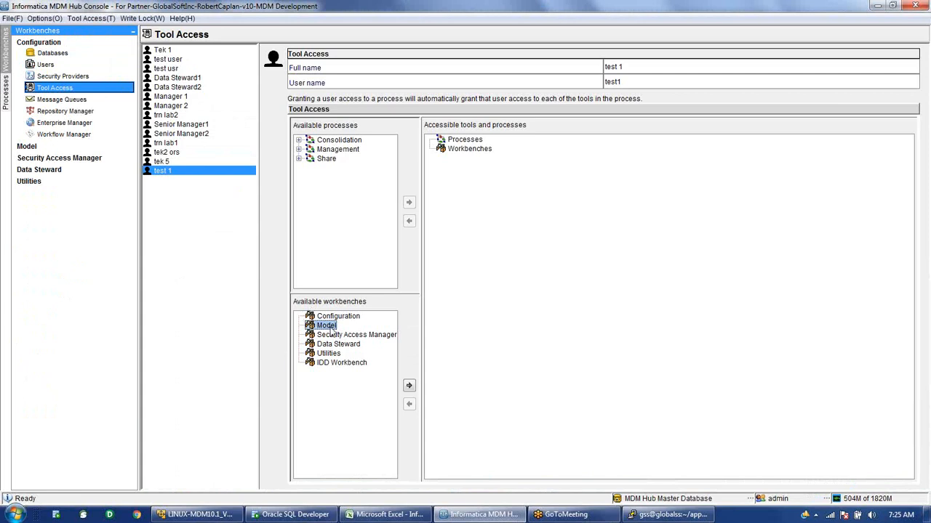
pyautogui.click(410, 389)
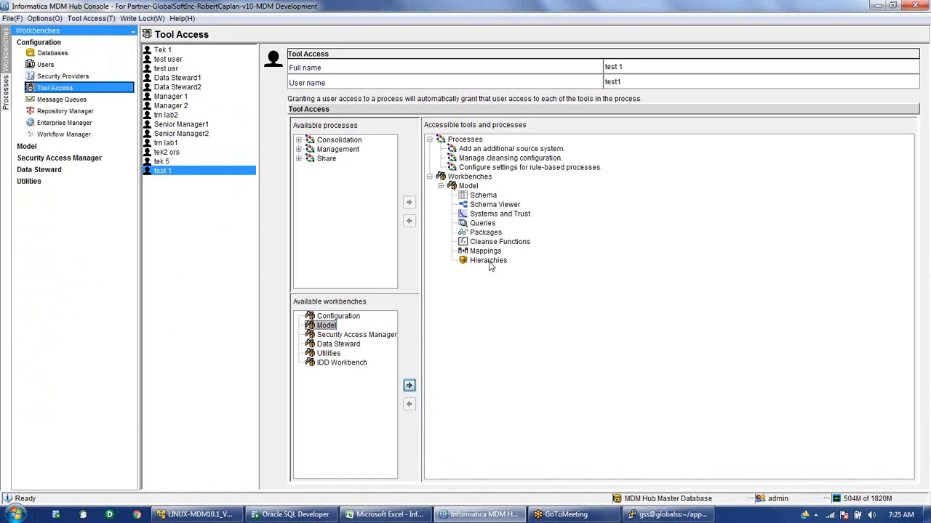
pyautogui.click(375, 336)
pyautogui.click(409, 386)
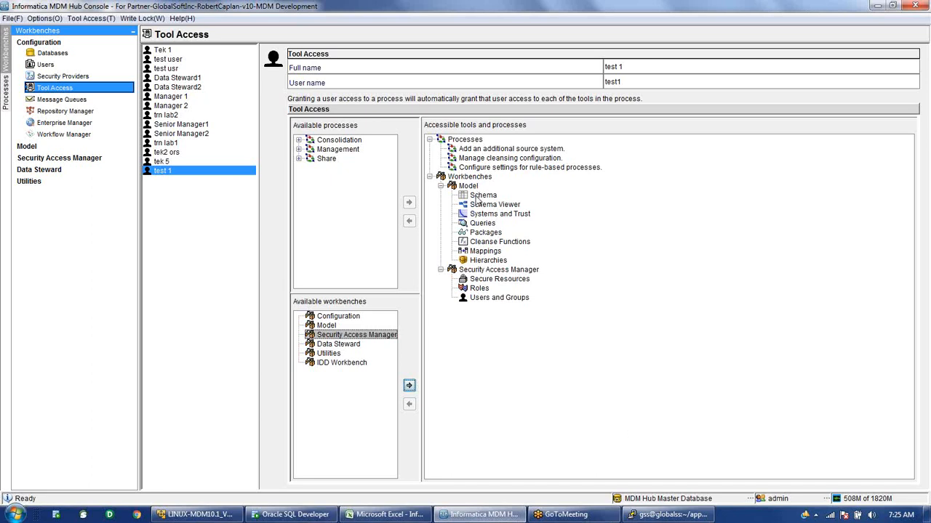
pyautogui.click(492, 261)
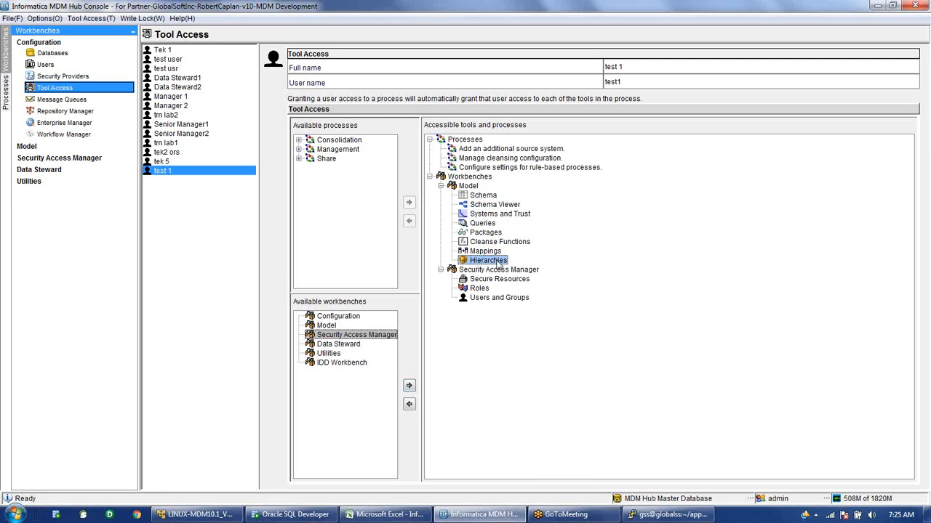
# Remove the Hierarchies tool from test1's access and confirm the removal.
pyautogui.click(410, 405)
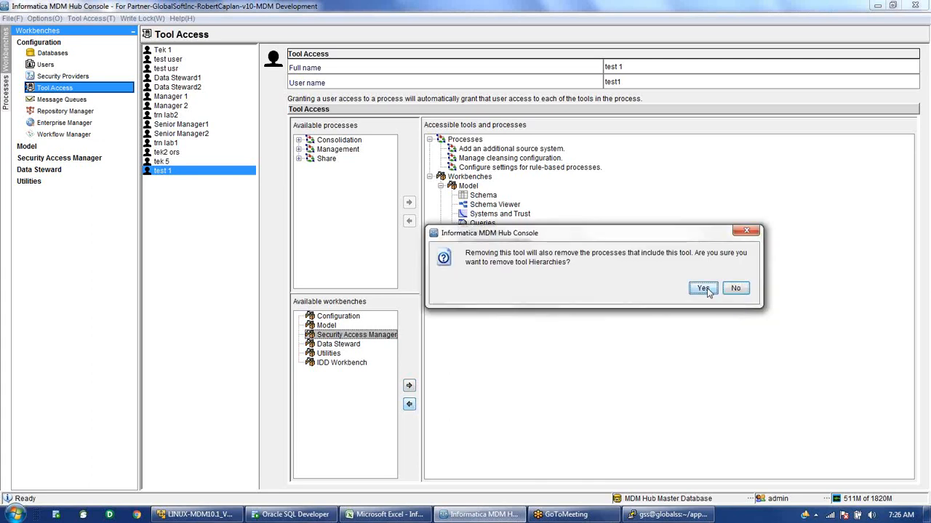
pyautogui.click(703, 288)
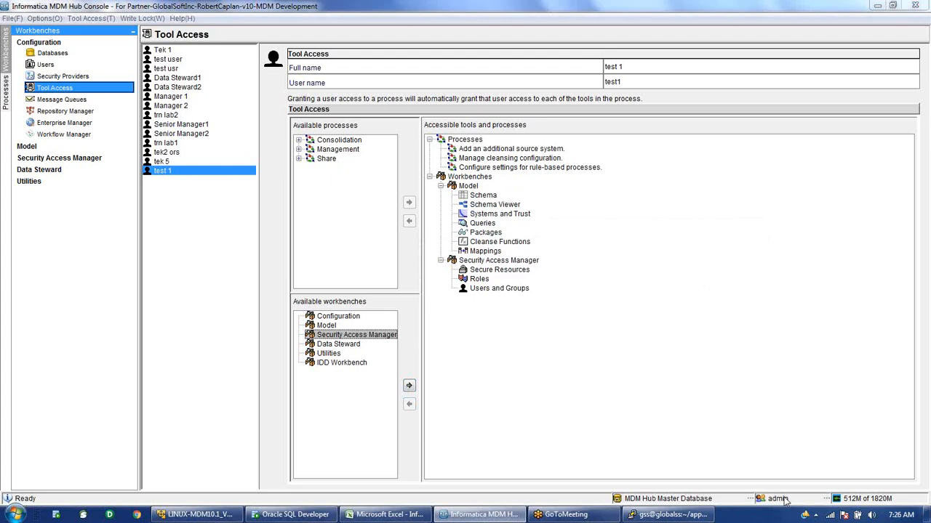
# Log in as test1 on test1_ors and expand the Model and Security Access Manager workbenches.
pyautogui.write('test1')
pyautogui.click(441, 258)
pyautogui.write('●●●●●')
pyautogui.click(509, 284)
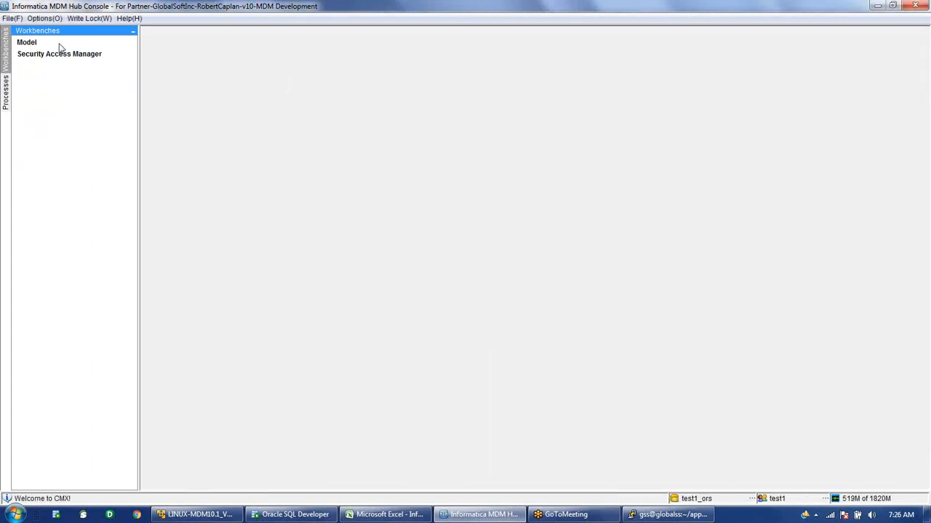
pyautogui.click(58, 43)
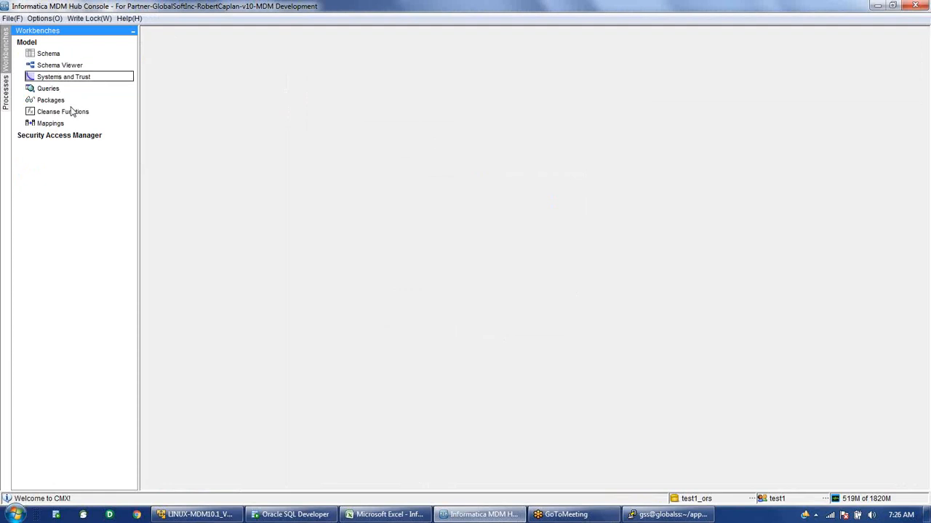
pyautogui.click(73, 136)
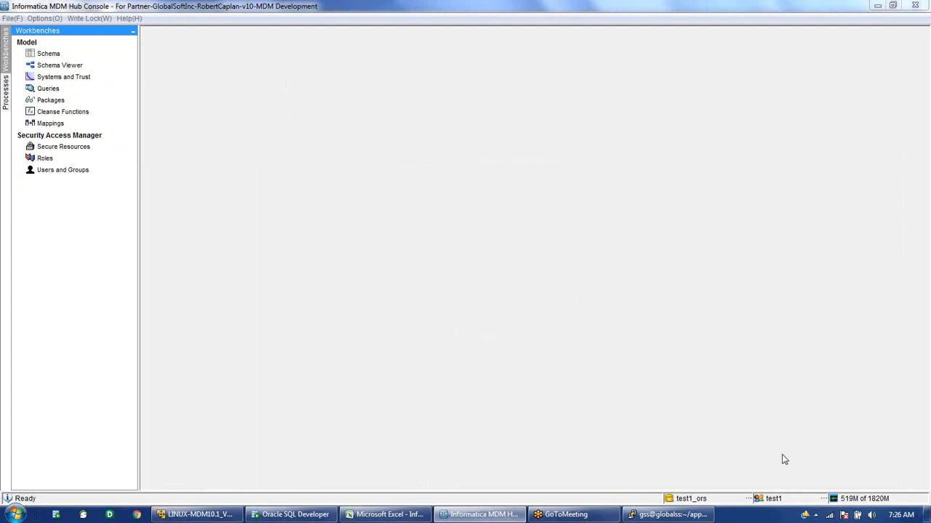
# Log back in as admin with the account password, connect to the MDM Hub Master Database, and expand the Configuration tools.
pyautogui.click(775, 500)
pyautogui.write('admin')
pyautogui.press('Tab')
pyautogui.write('admin')
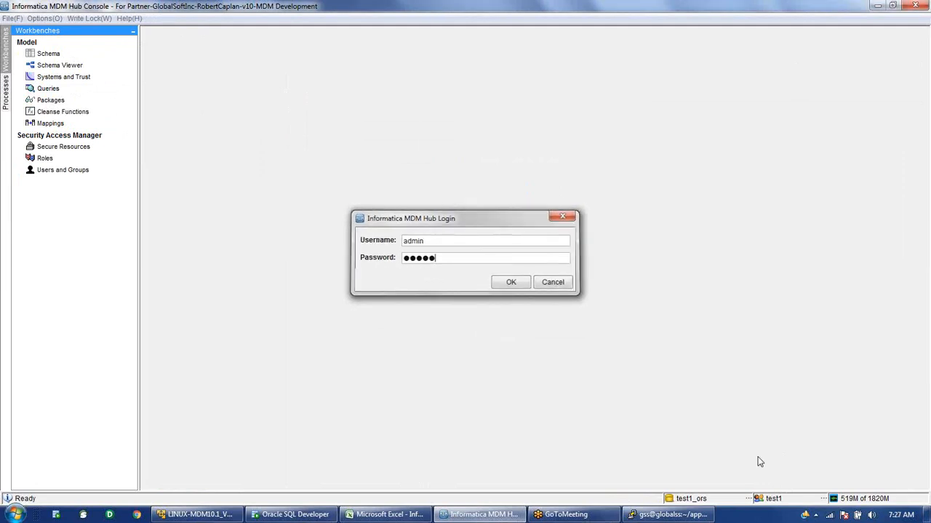
pyautogui.press('Return')
pyautogui.click(471, 324)
pyautogui.click(33, 43)
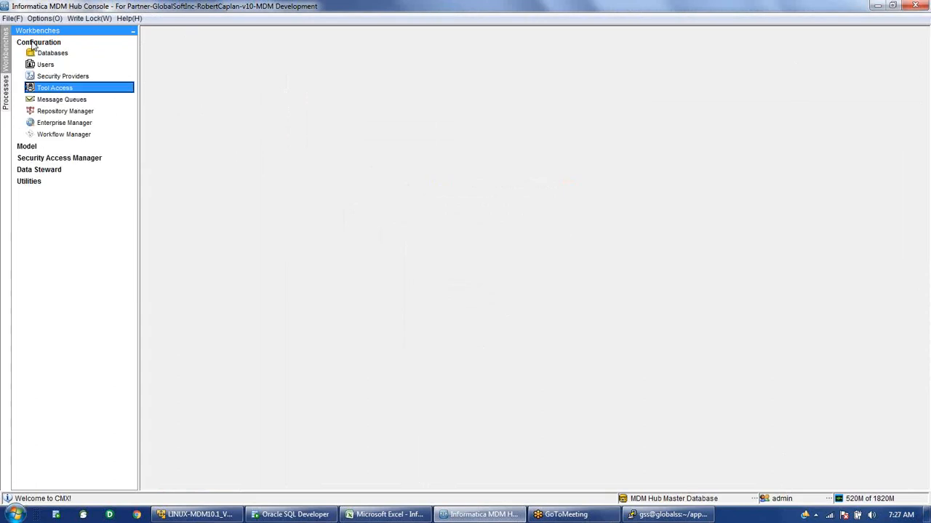